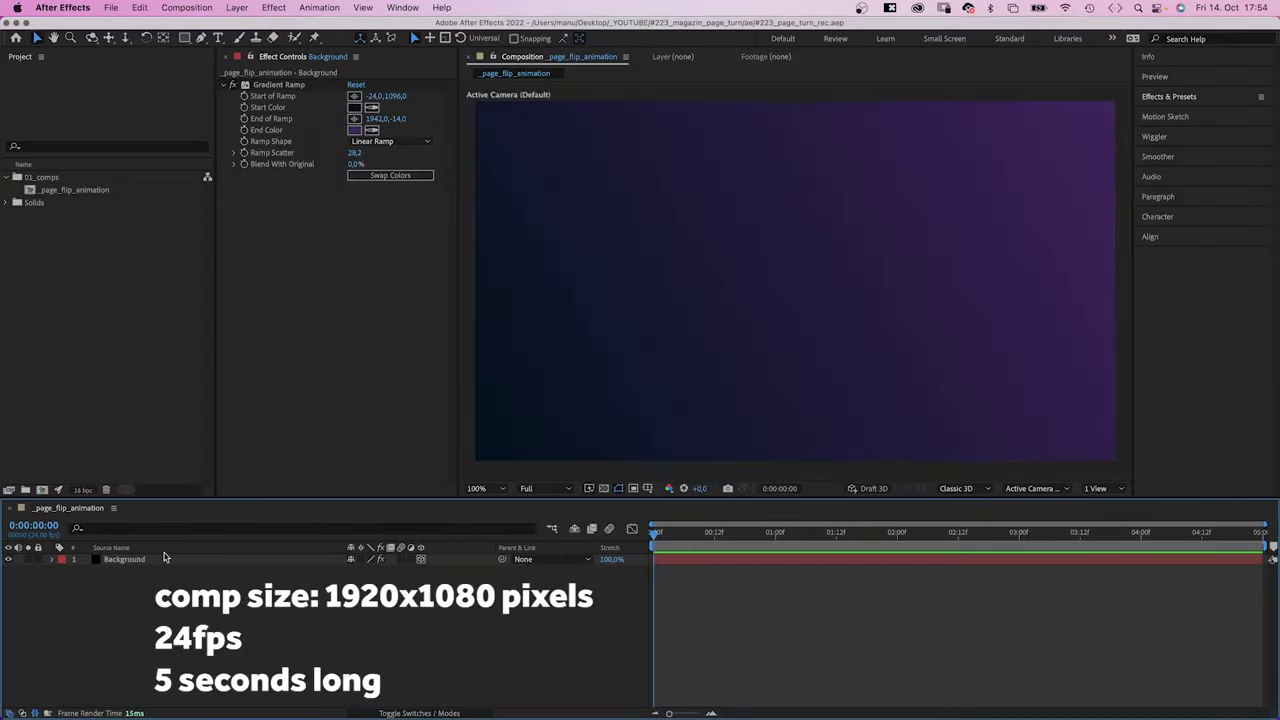
Inspect the Background layer's Gradient Ramp effect, then deselect the layer.
left_click(142, 562)
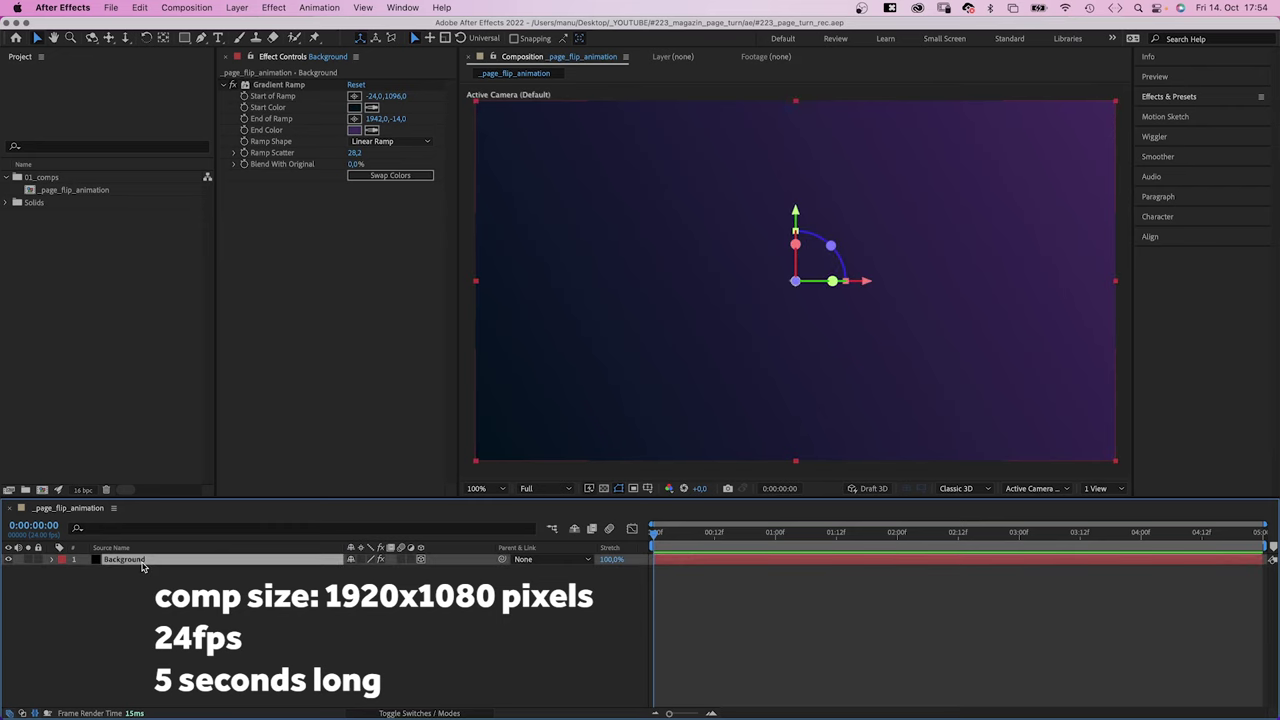
left_click(280, 85)
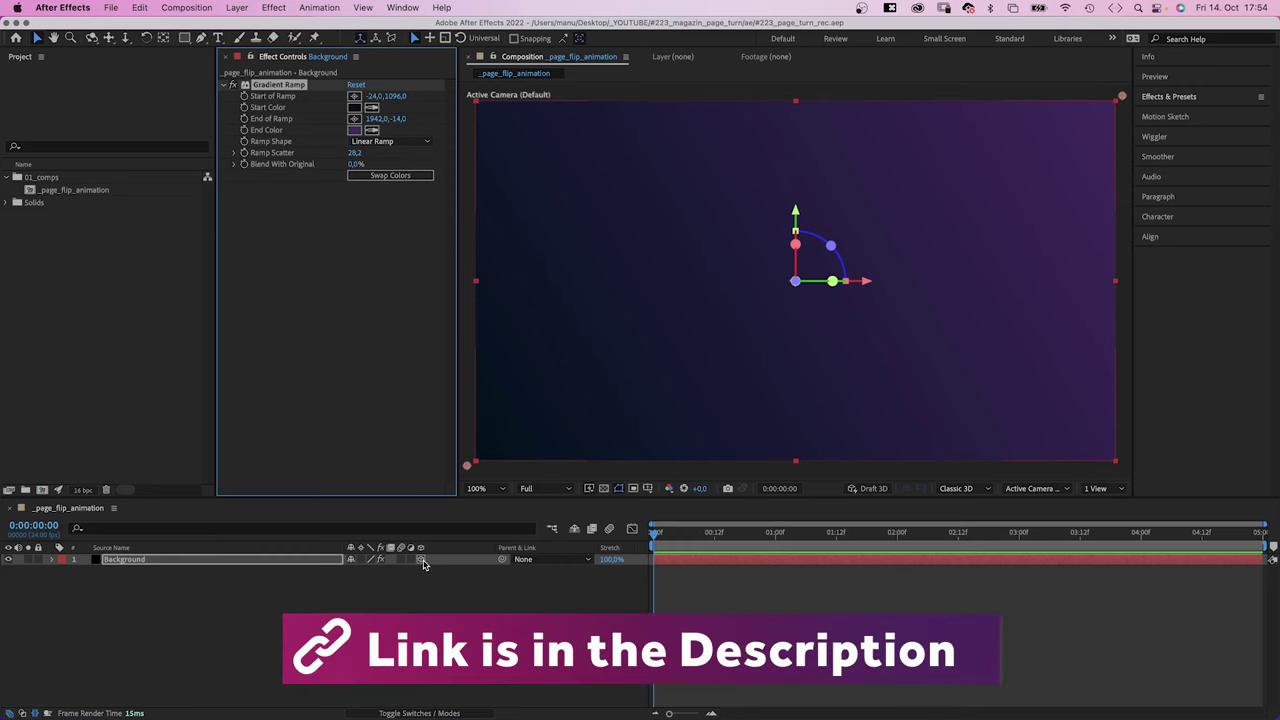
left_click(431, 600)
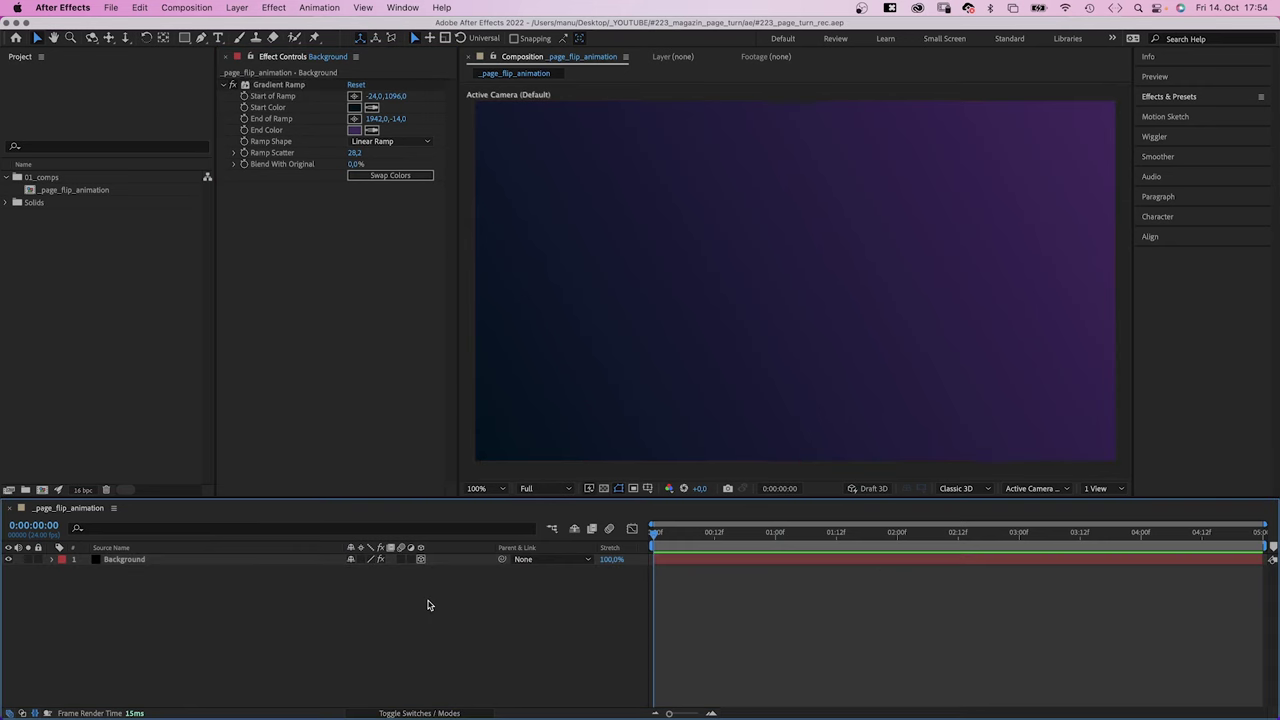
Create a 500×750 composition named 'front'.
key("super+n")
type("front")
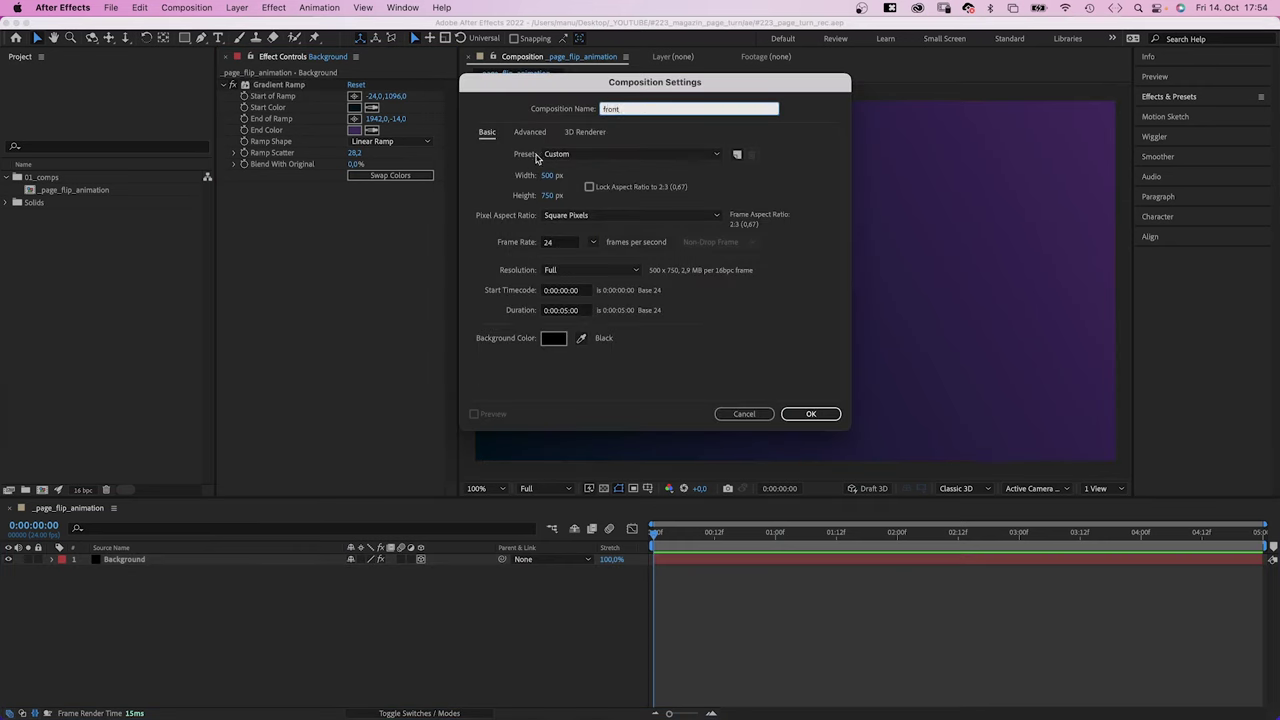
left_click(547, 176)
type("500")
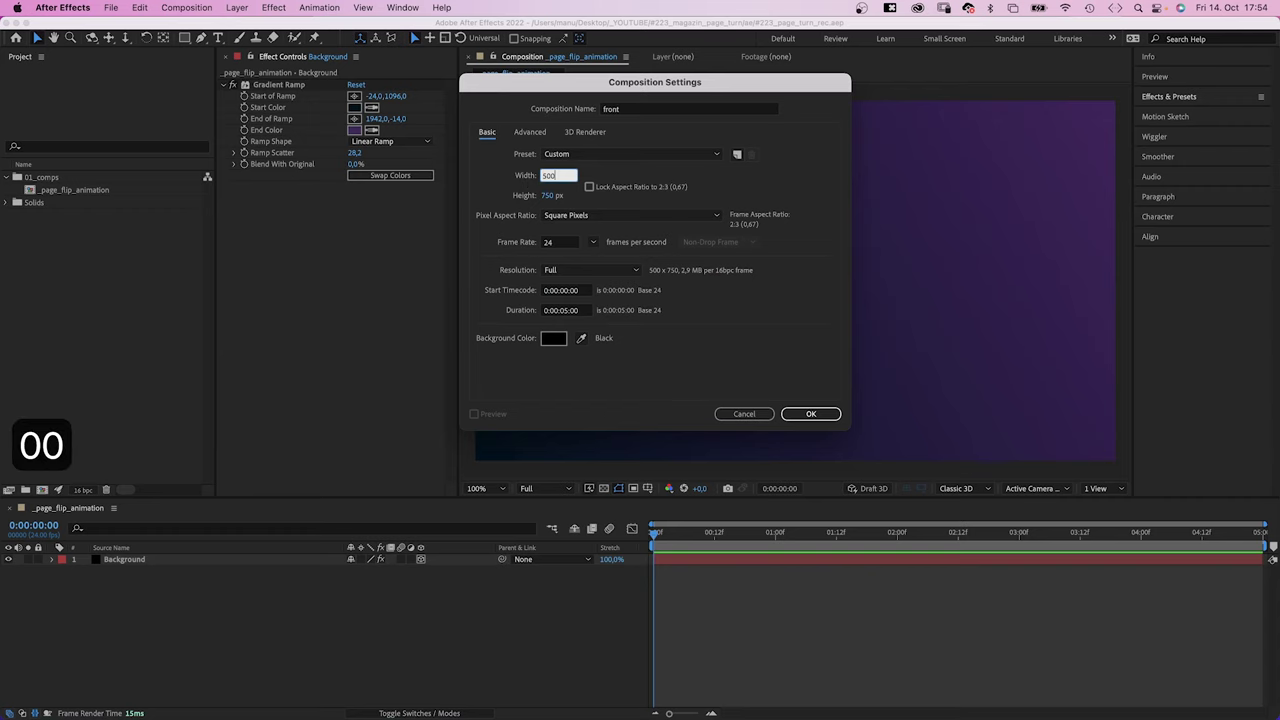
key("Tab")
type("750")
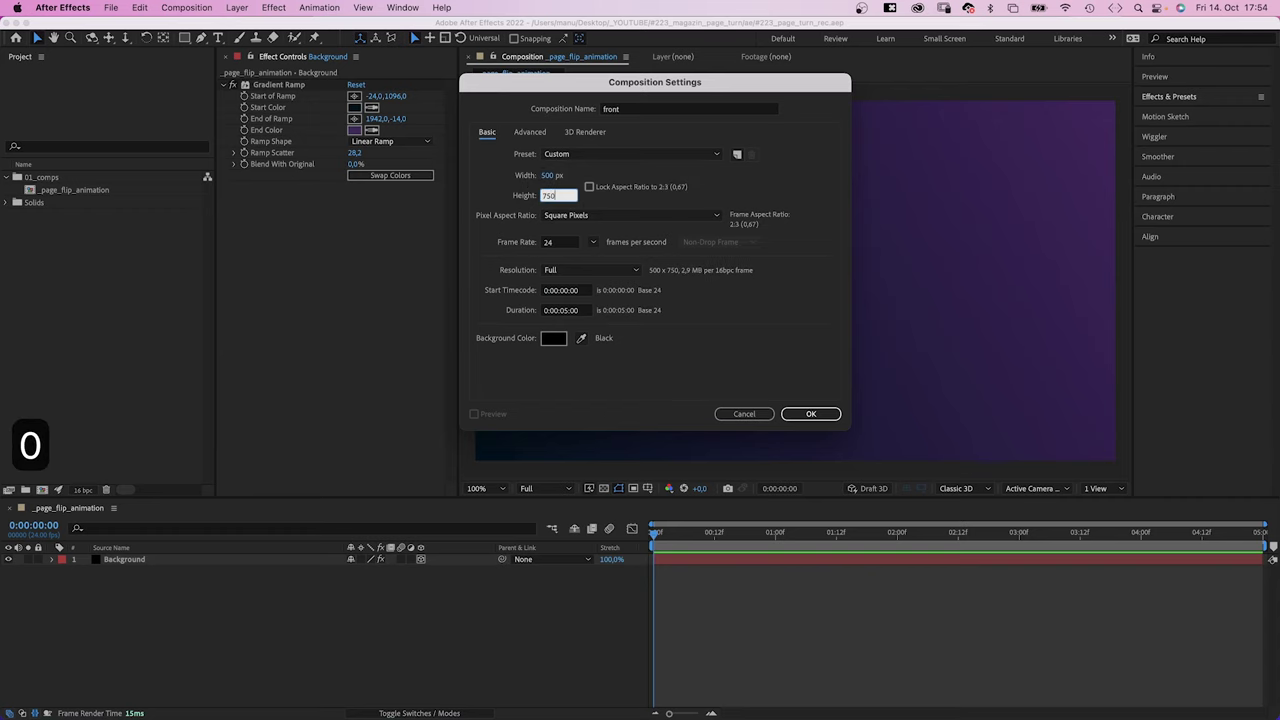
left_click(812, 414)
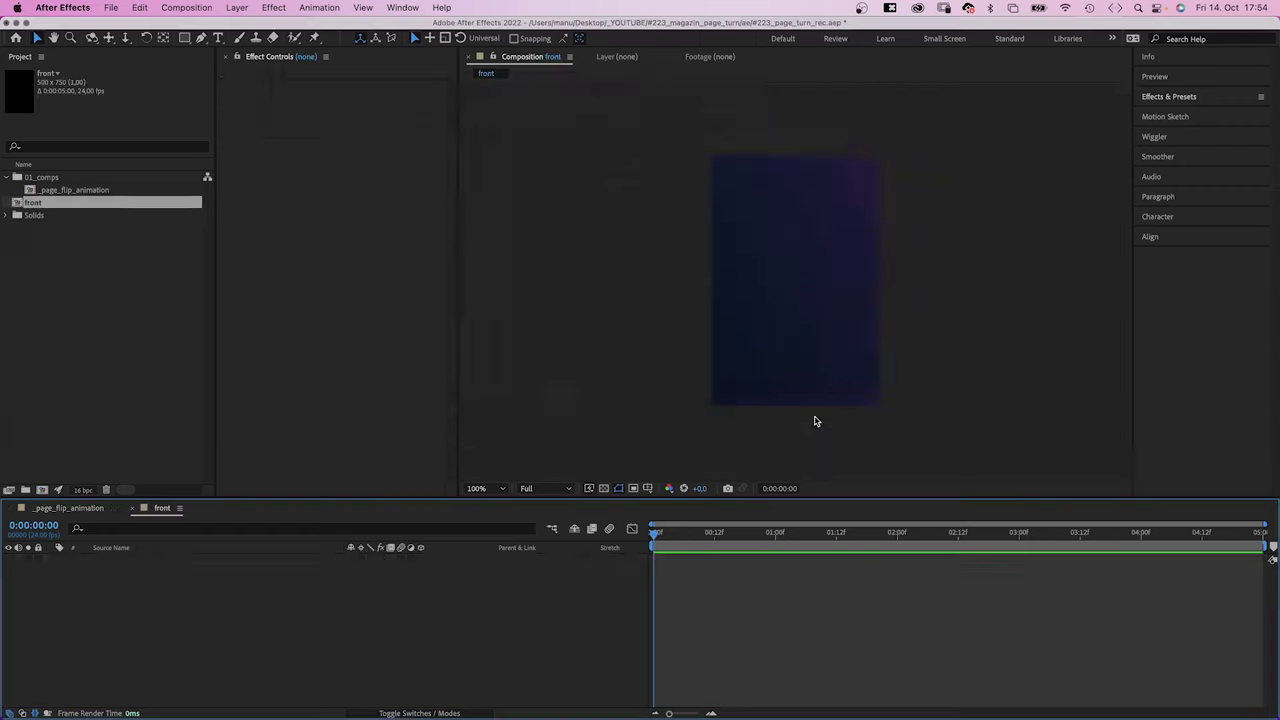
Add a pure white solid to front and move the comp into the 01_comps folder.
key("super+y")
left_click(621, 328)
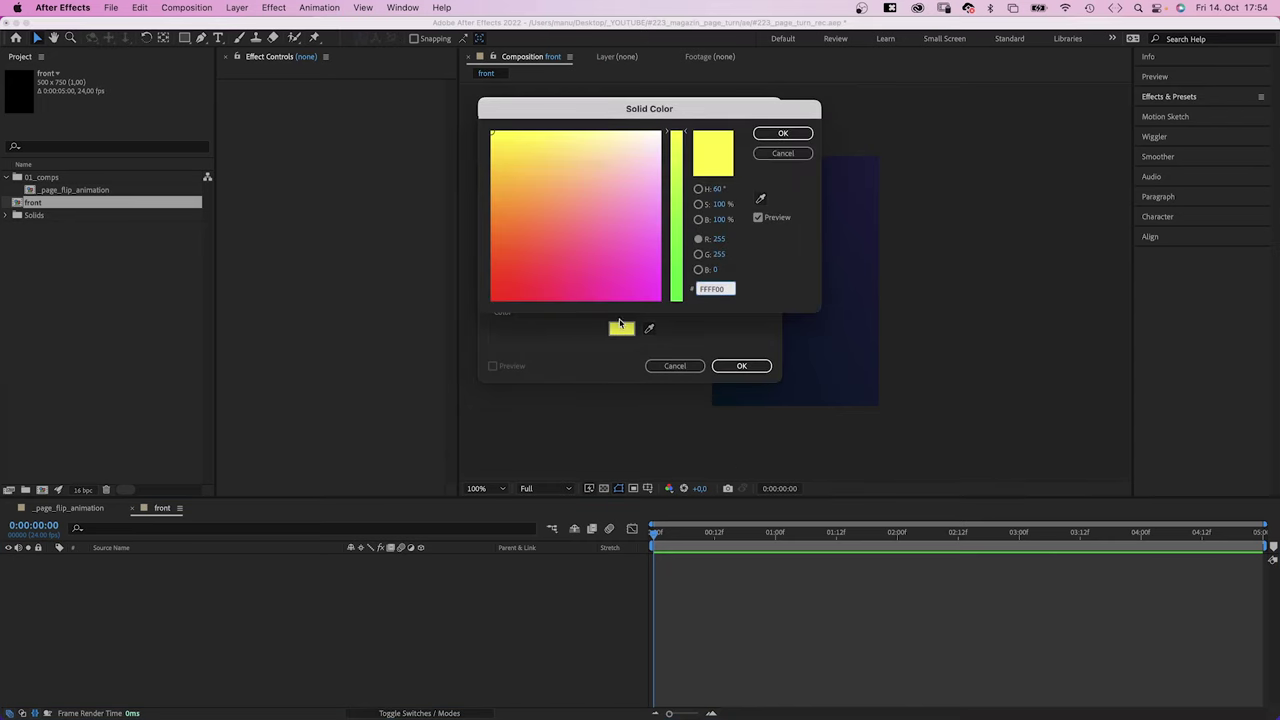
left_click_drag(616, 162, 660, 131)
left_click(785, 134)
left_click(742, 366)
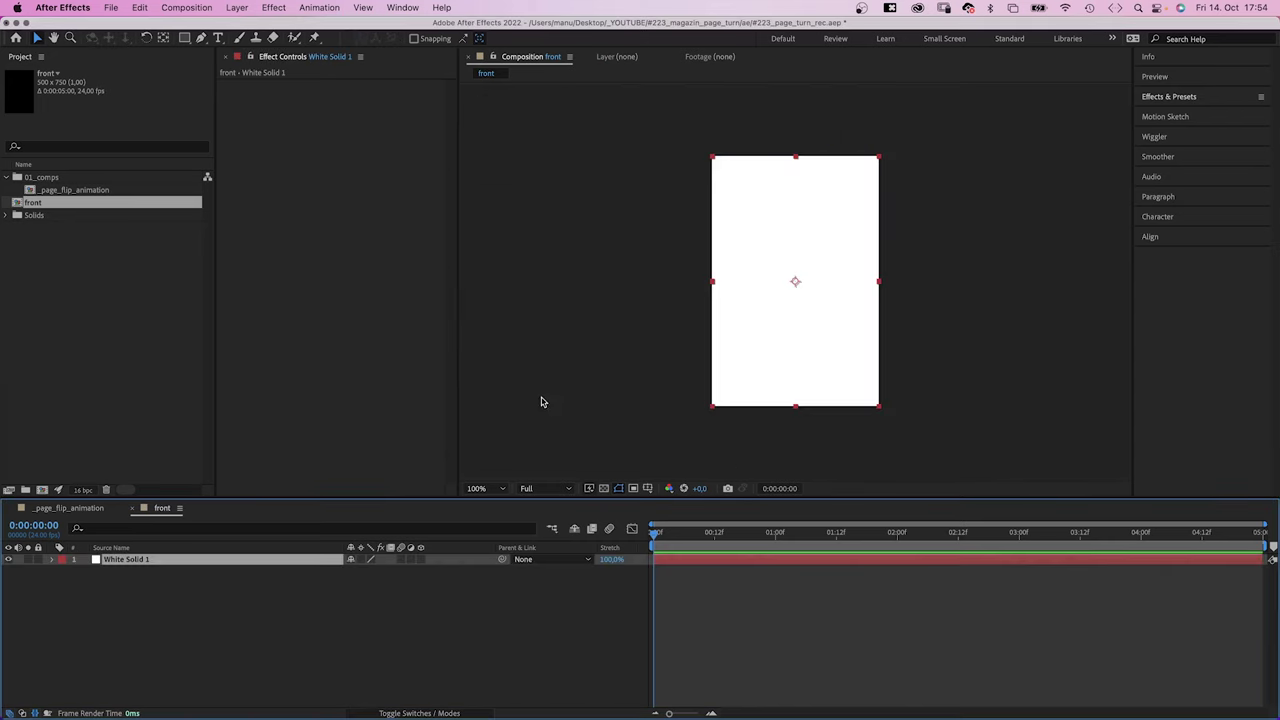
left_click_drag(42, 203, 45, 178)
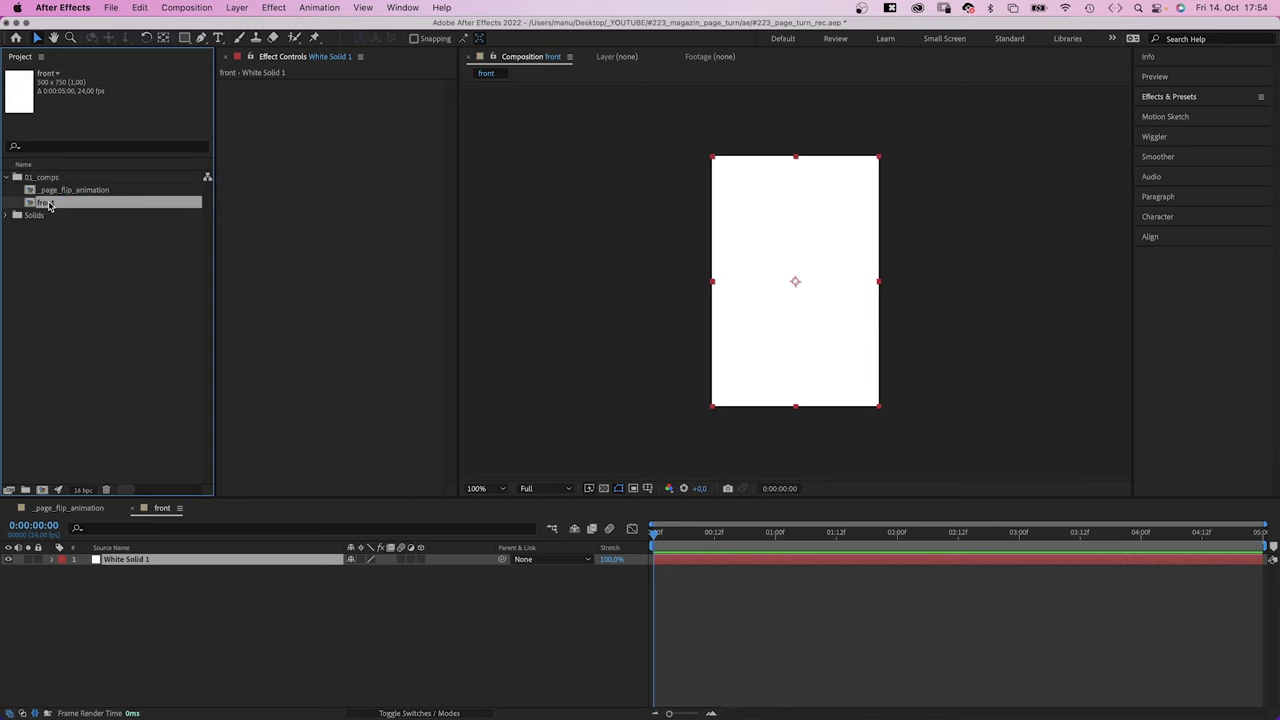
Duplicate the front comp as 'back' and open _page_flip_animation.
key("cmd+d")
key("Return")
type("back")
key("Return")
double_click(46, 192)
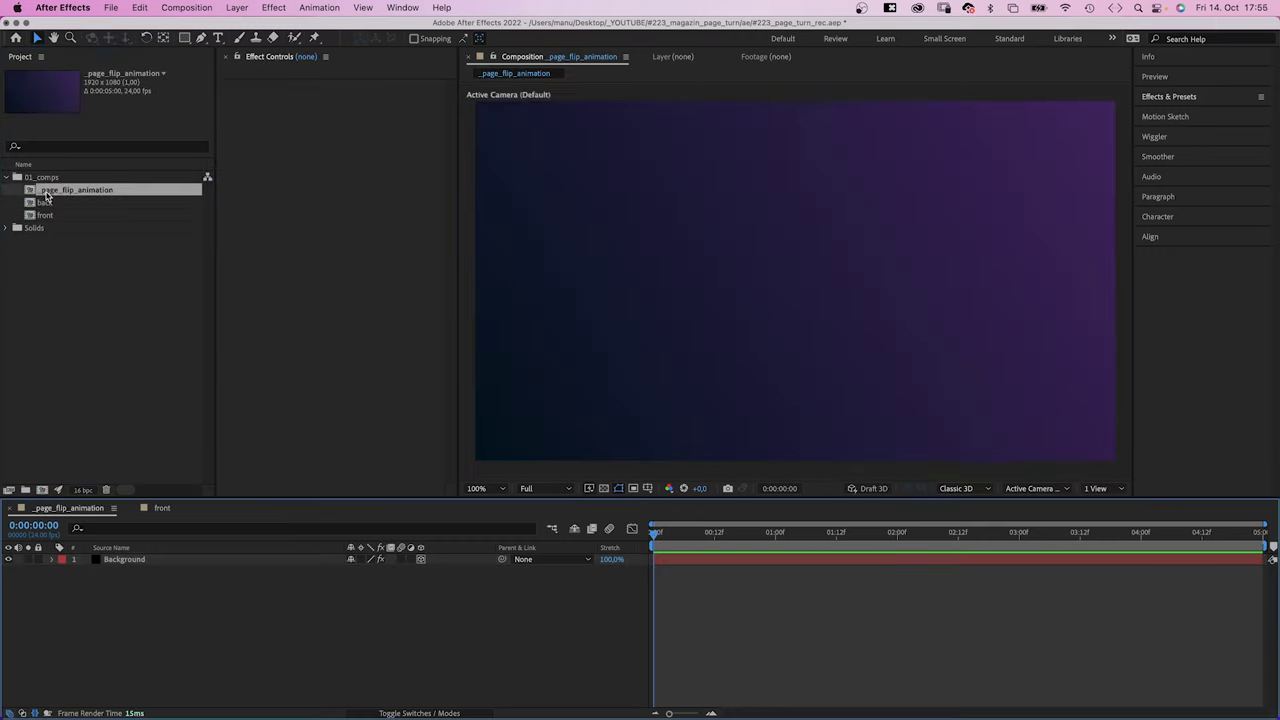
Add the back comp to the timeline and move its anchor point to the page's left edge.
left_click_drag(46, 205, 172, 557)
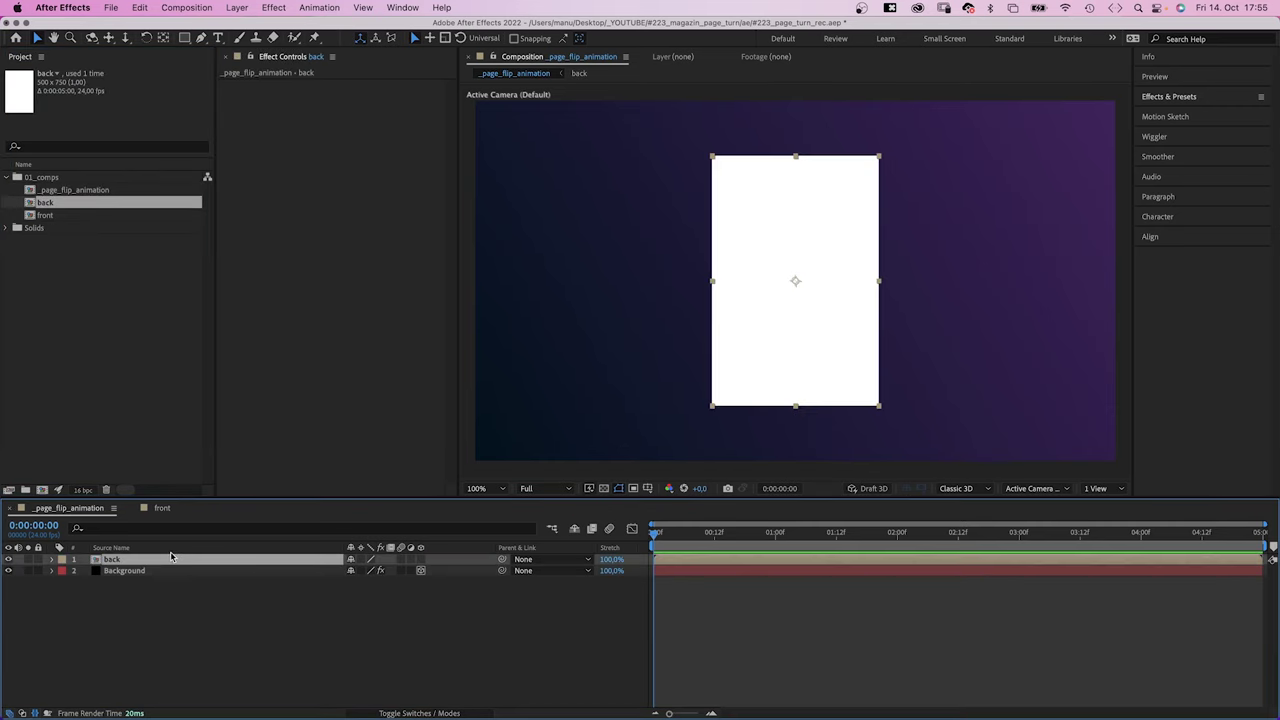
left_click(163, 38)
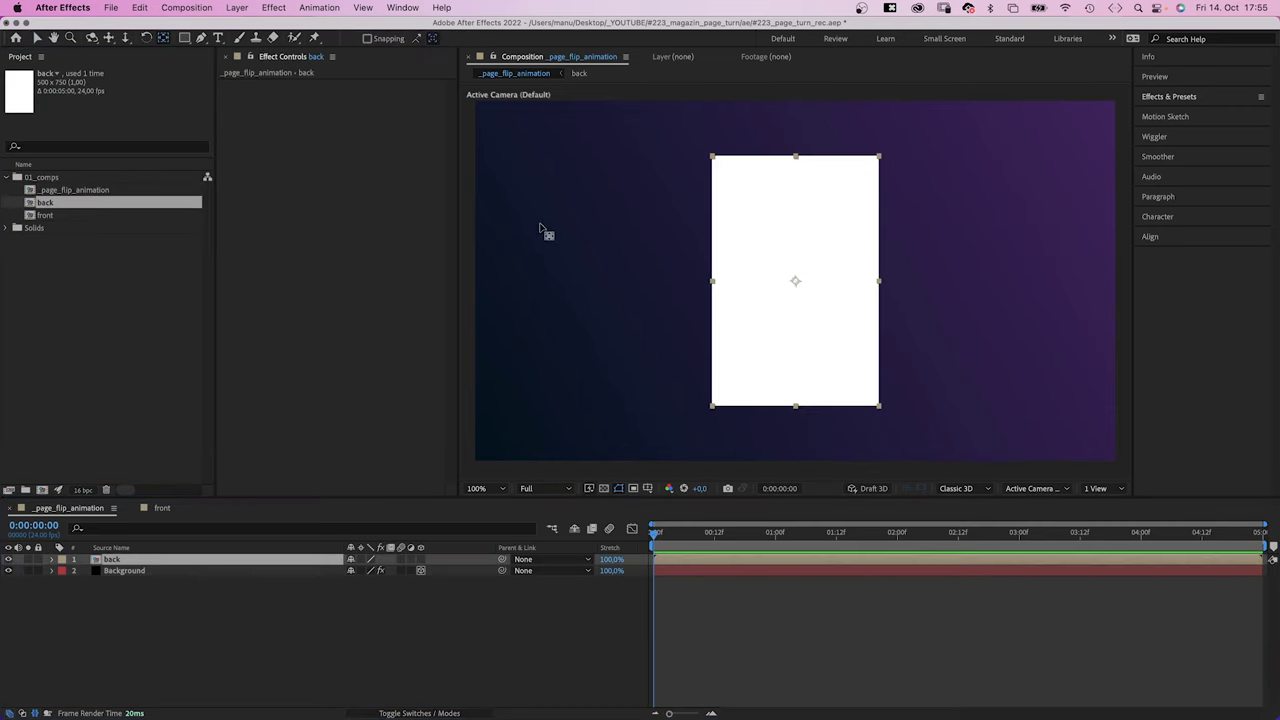
left_click_drag(795, 285, 717, 285)
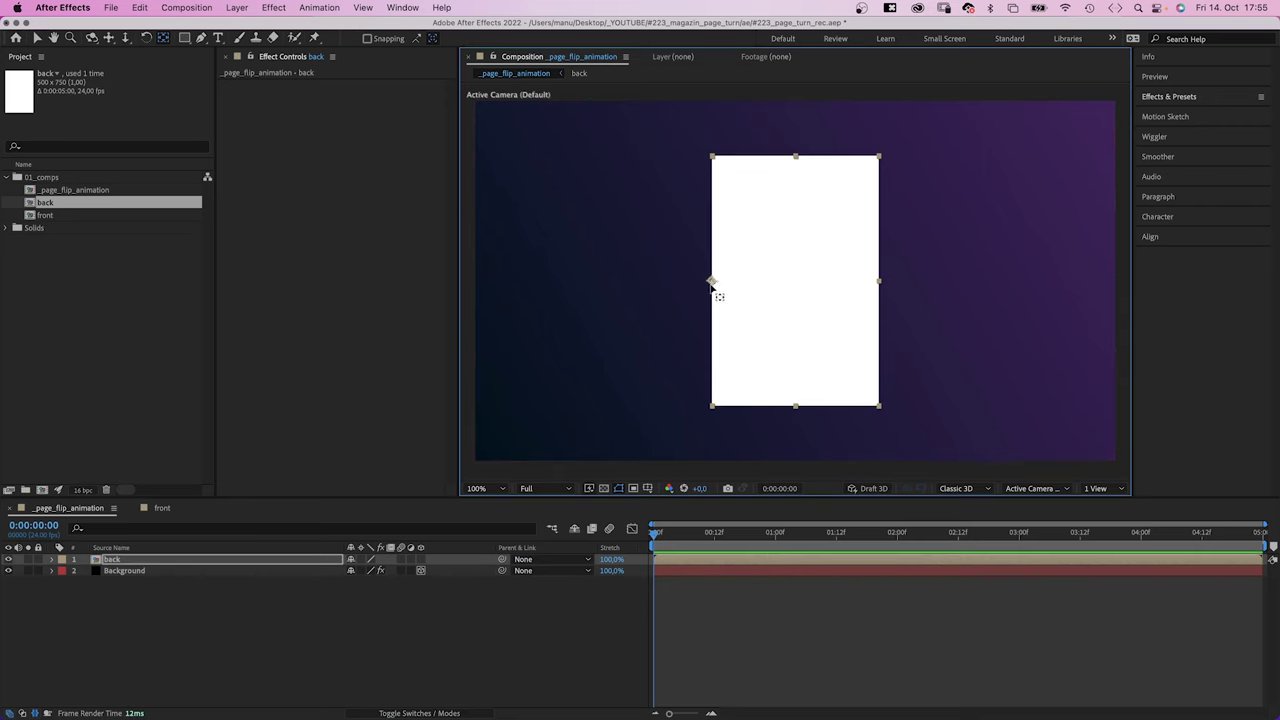
Make back a 3D layer at Position X 960, Z -0,1, and duplicate it.
key("p")
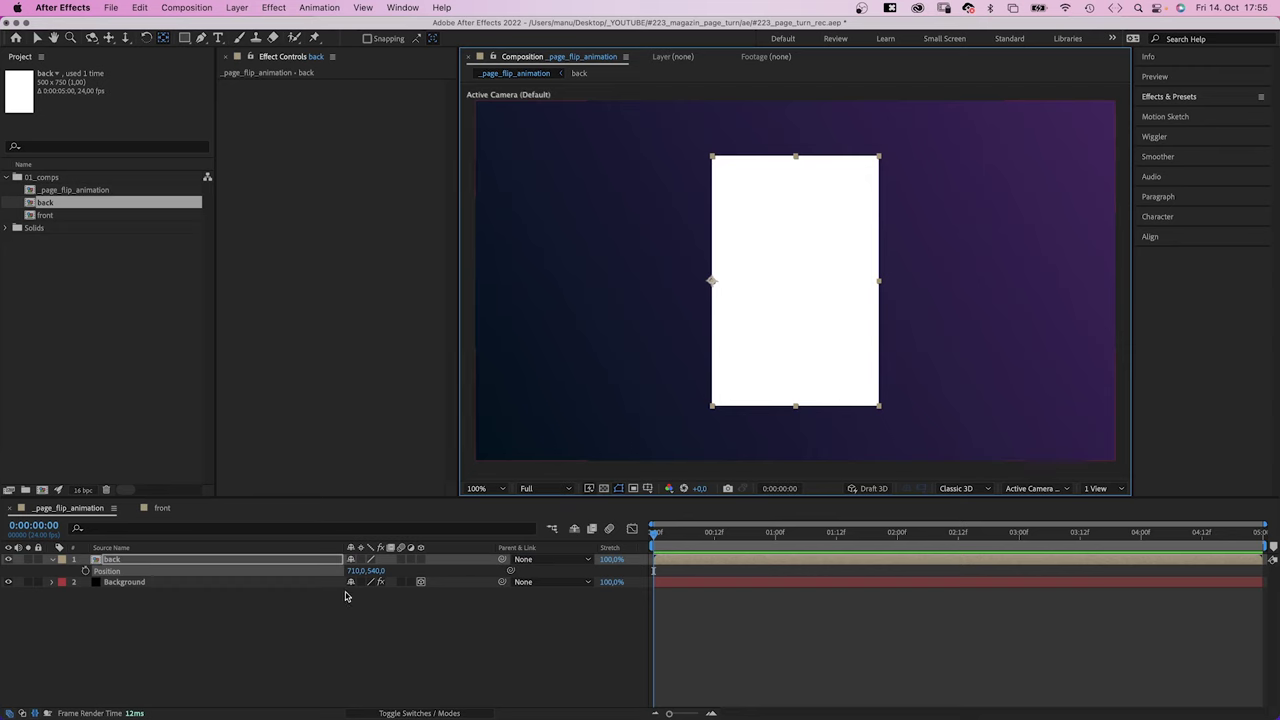
left_click(354, 571)
type("960")
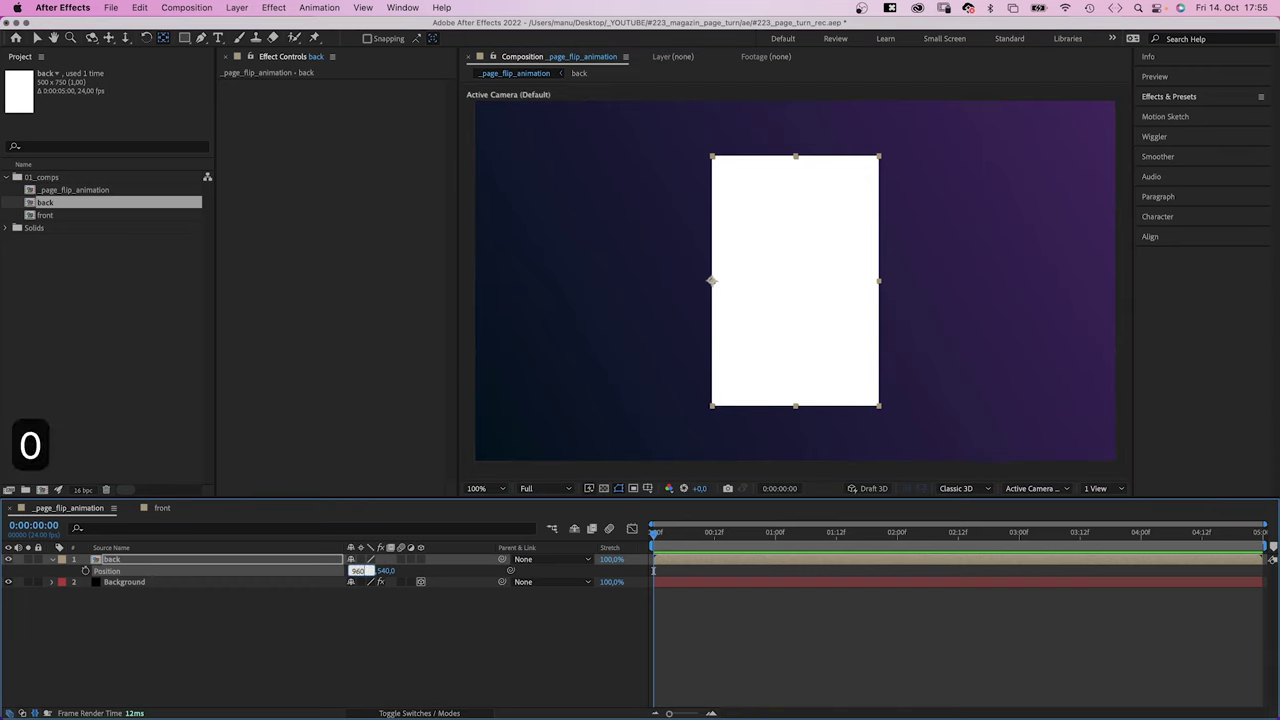
key("Return")
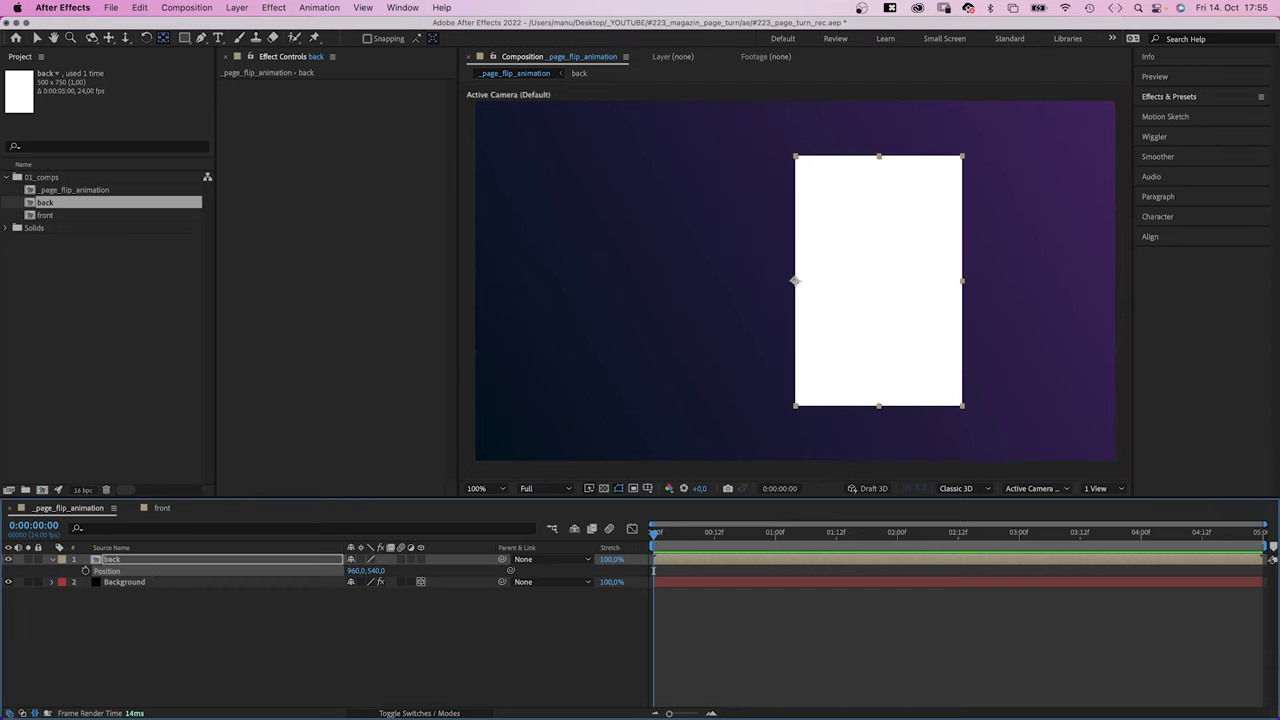
left_click(420, 560)
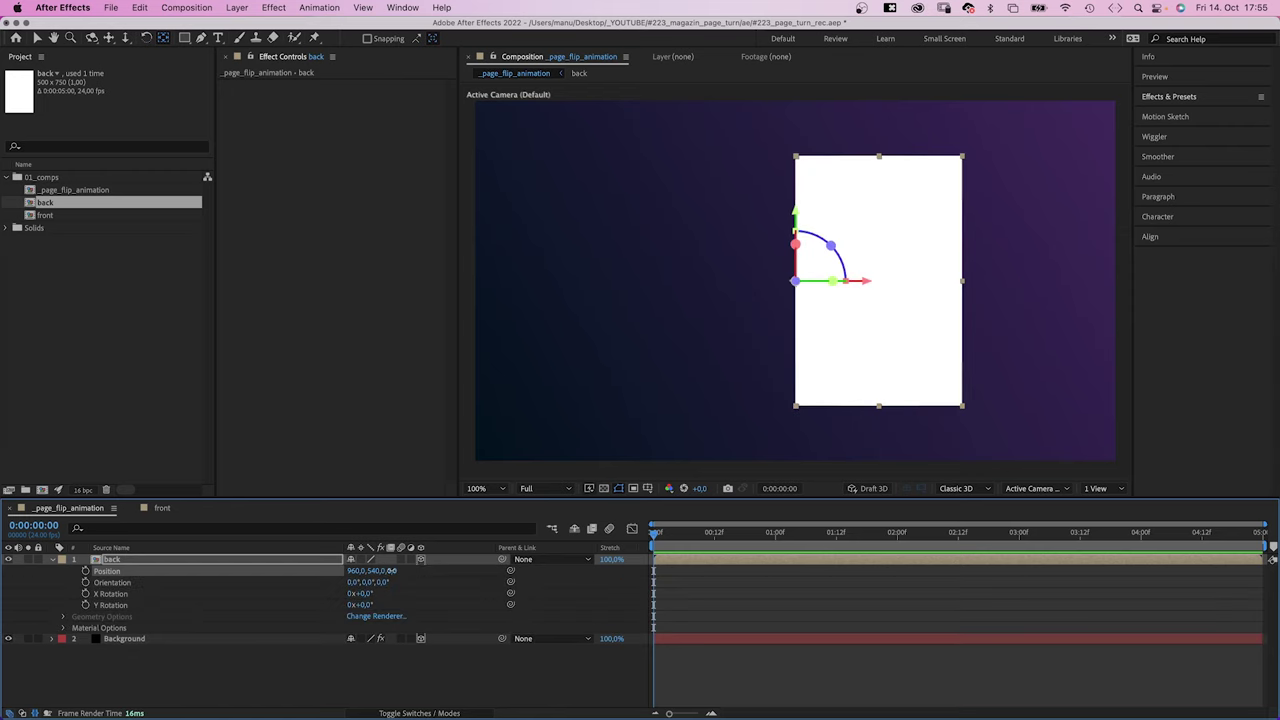
left_click(391, 570)
type("-0,1")
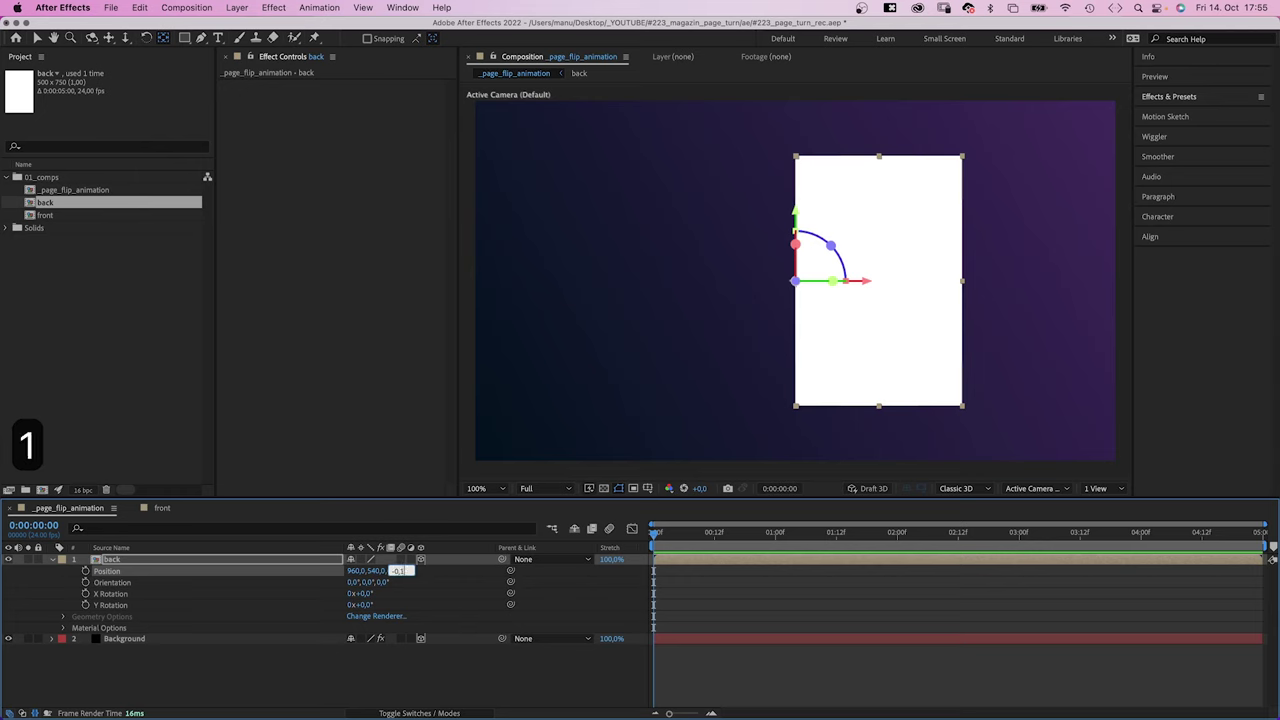
key("Return")
key("super+d")
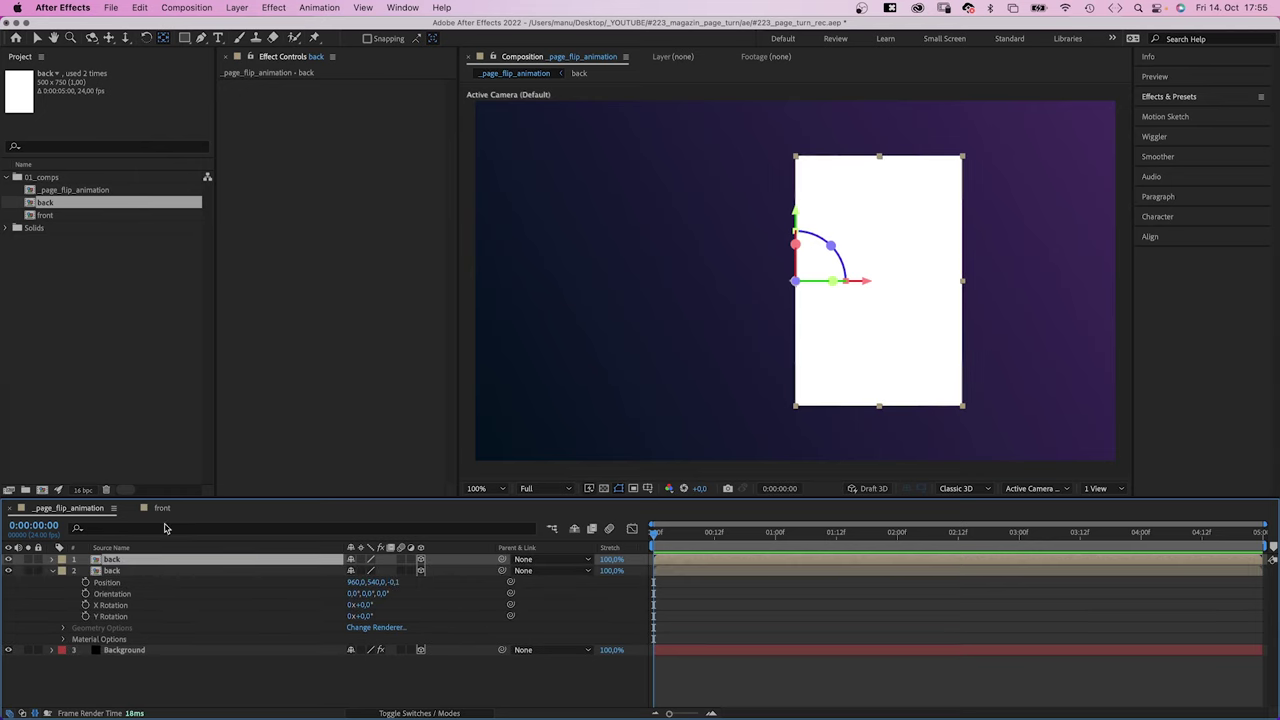
Replace the duplicate layer with the front comp and set its Y Rotation to 180°.
left_click_drag(45, 216, 122, 565)
key("r")
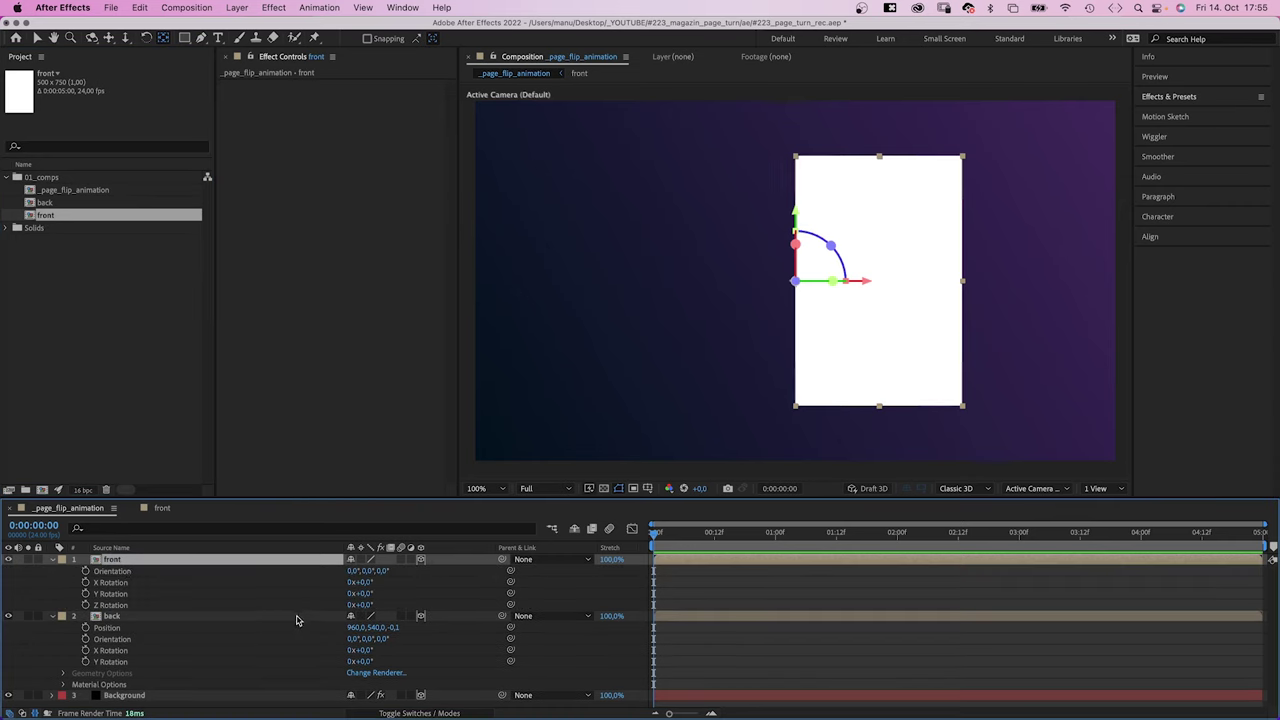
left_click(362, 594)
type("180")
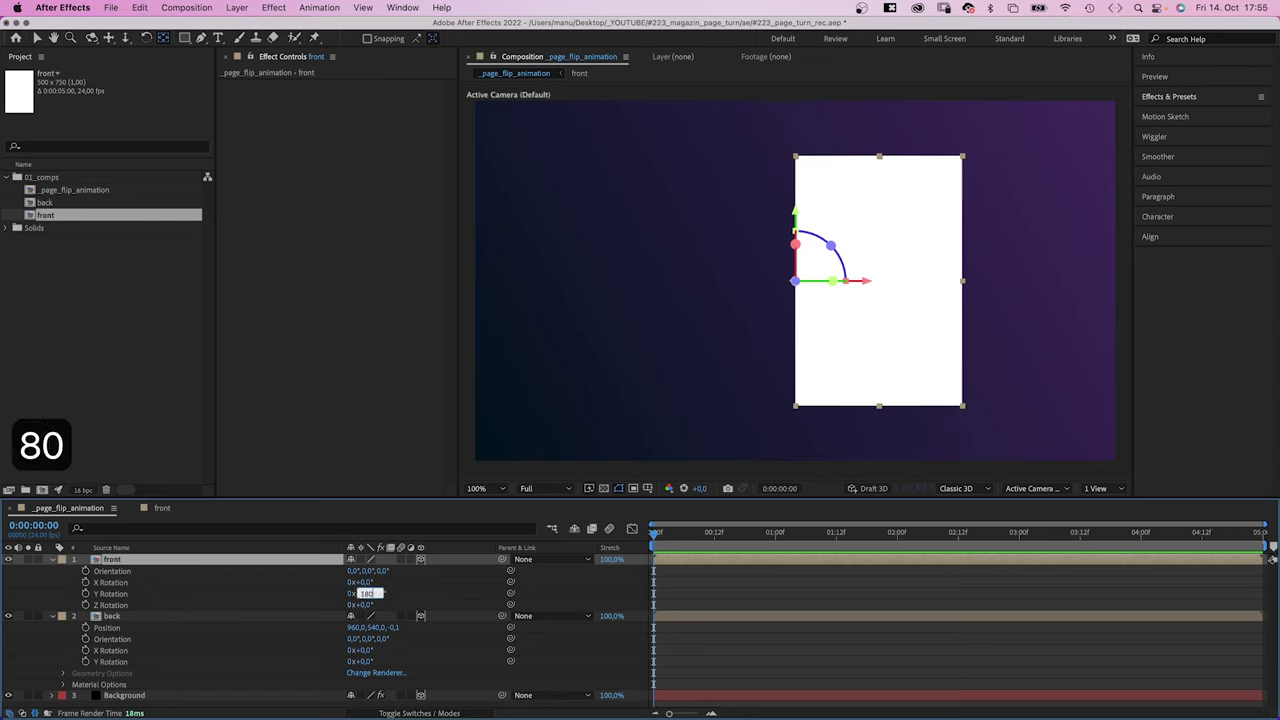
key("Return")
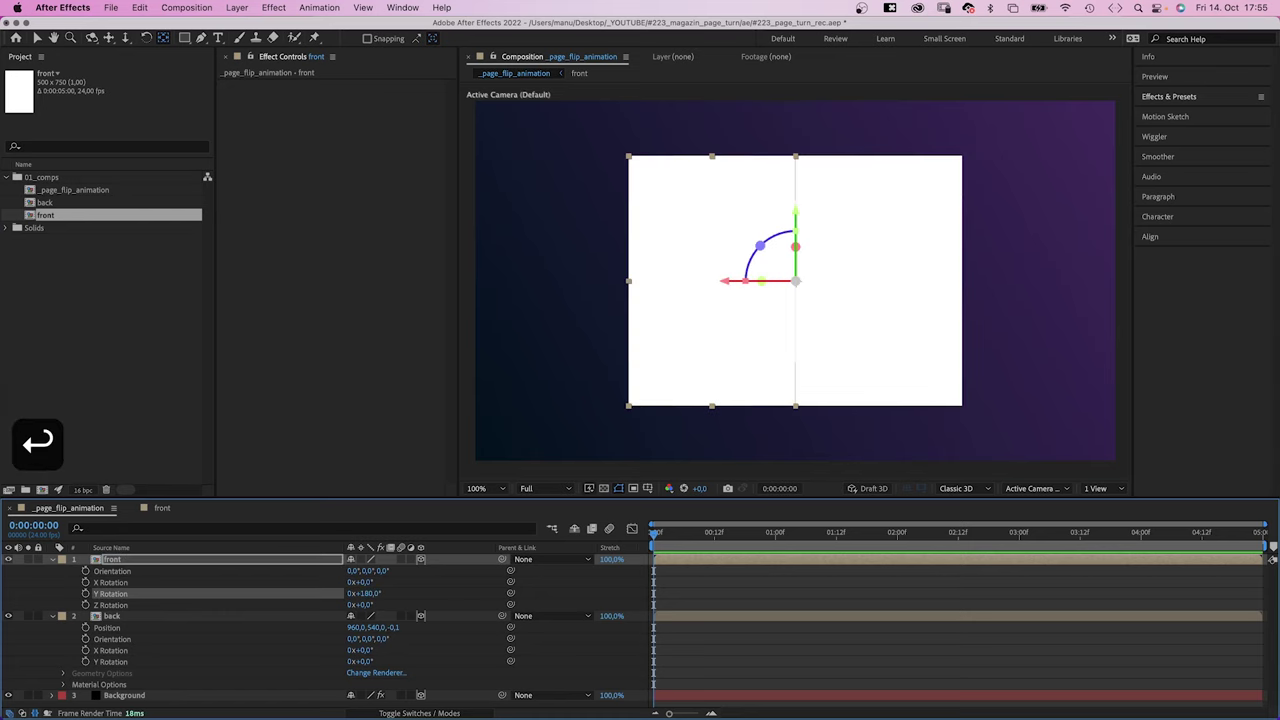
left_click(52, 563)
left_click(52, 571)
left_click(95, 637)
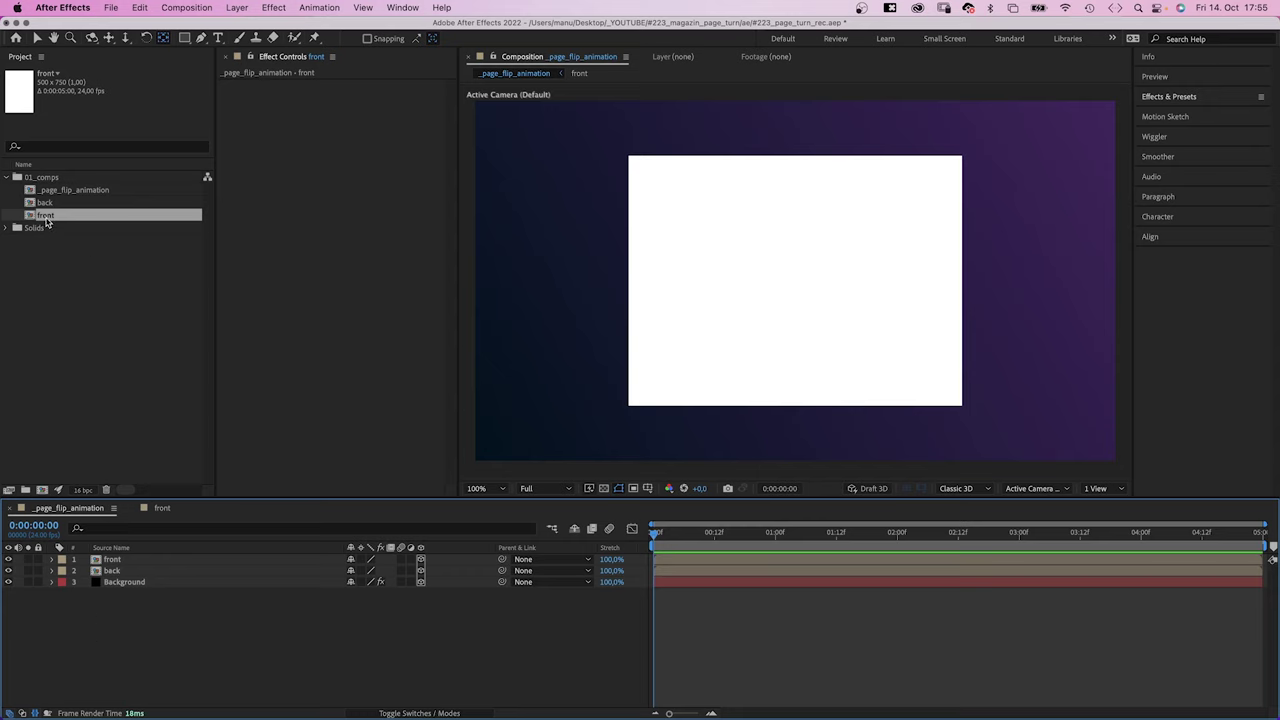
Duplicate the front comp and name the copy 'page 1 front'.
left_click(41, 221)
key("cmd+d")
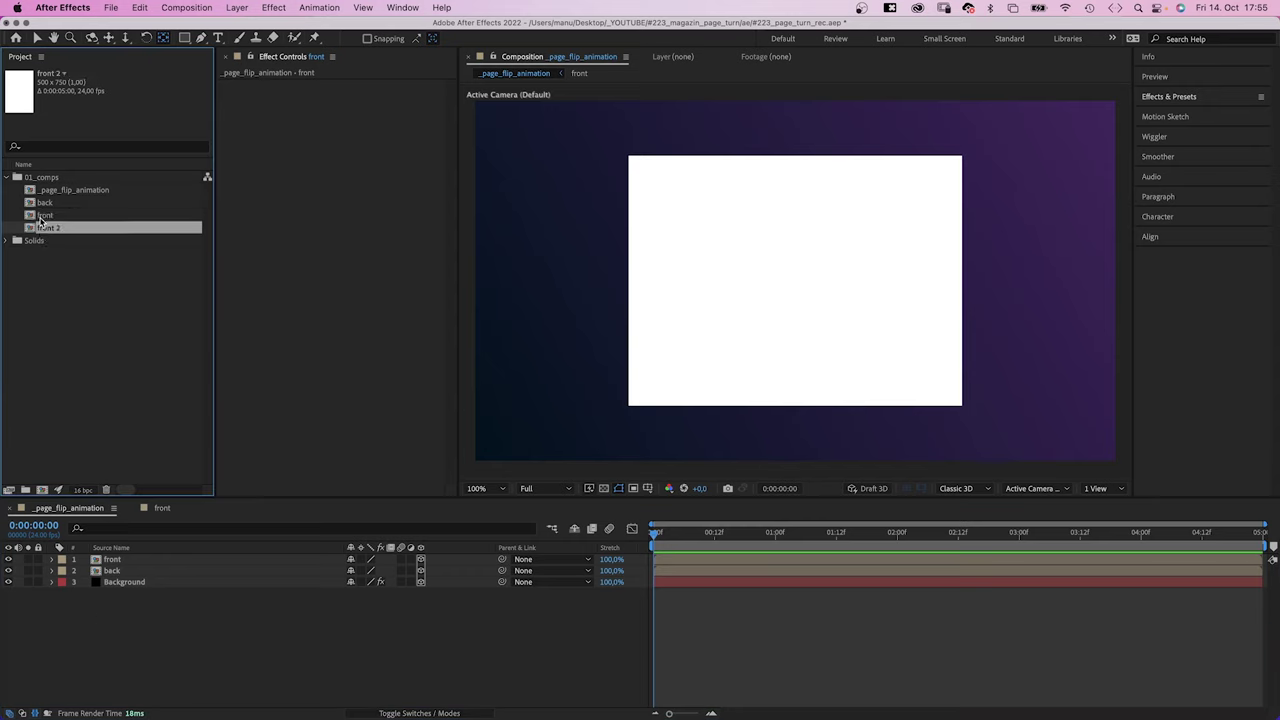
key("Return")
type("page 1 front")
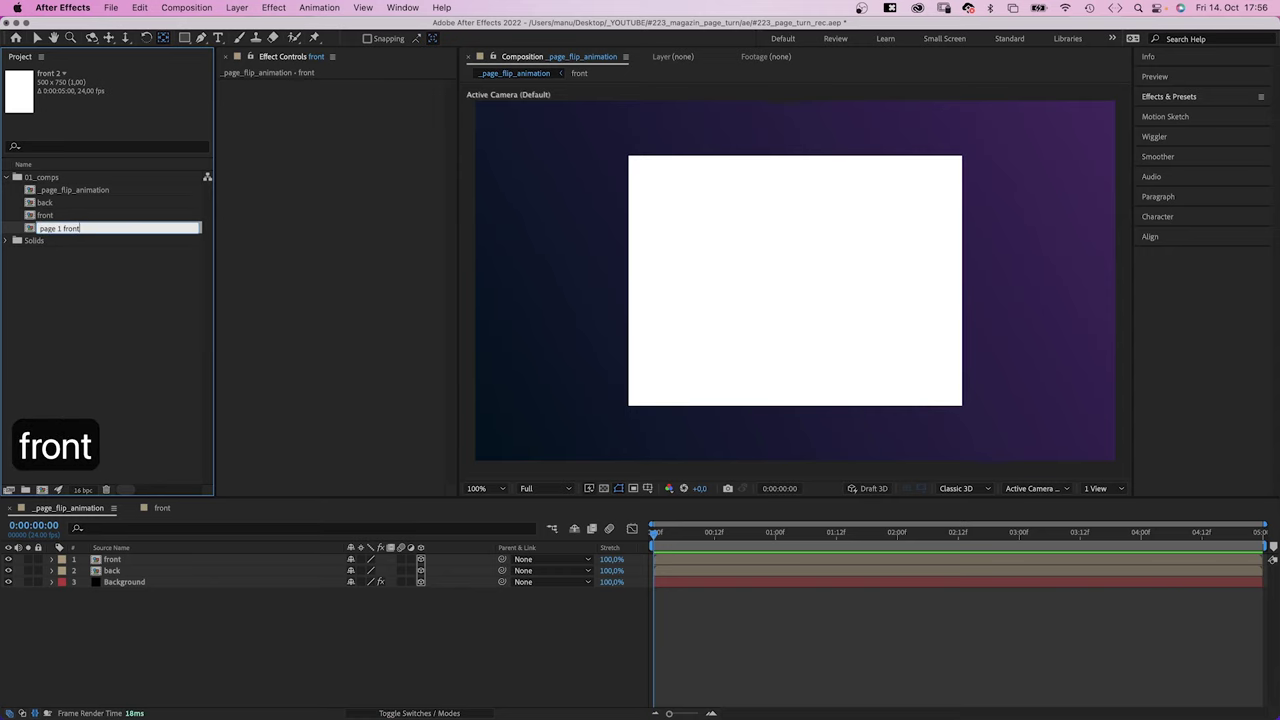
key("Return")
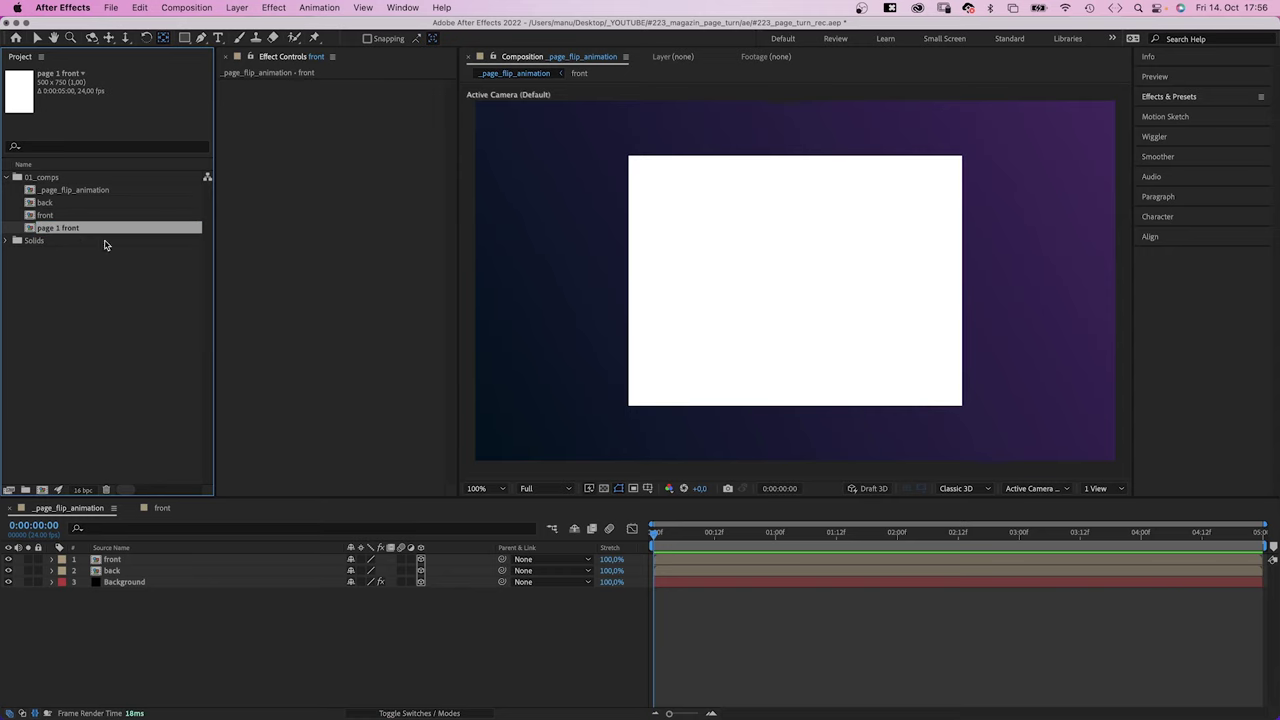
Change the solid in page 1 front to yellow.
double_click(90, 229)
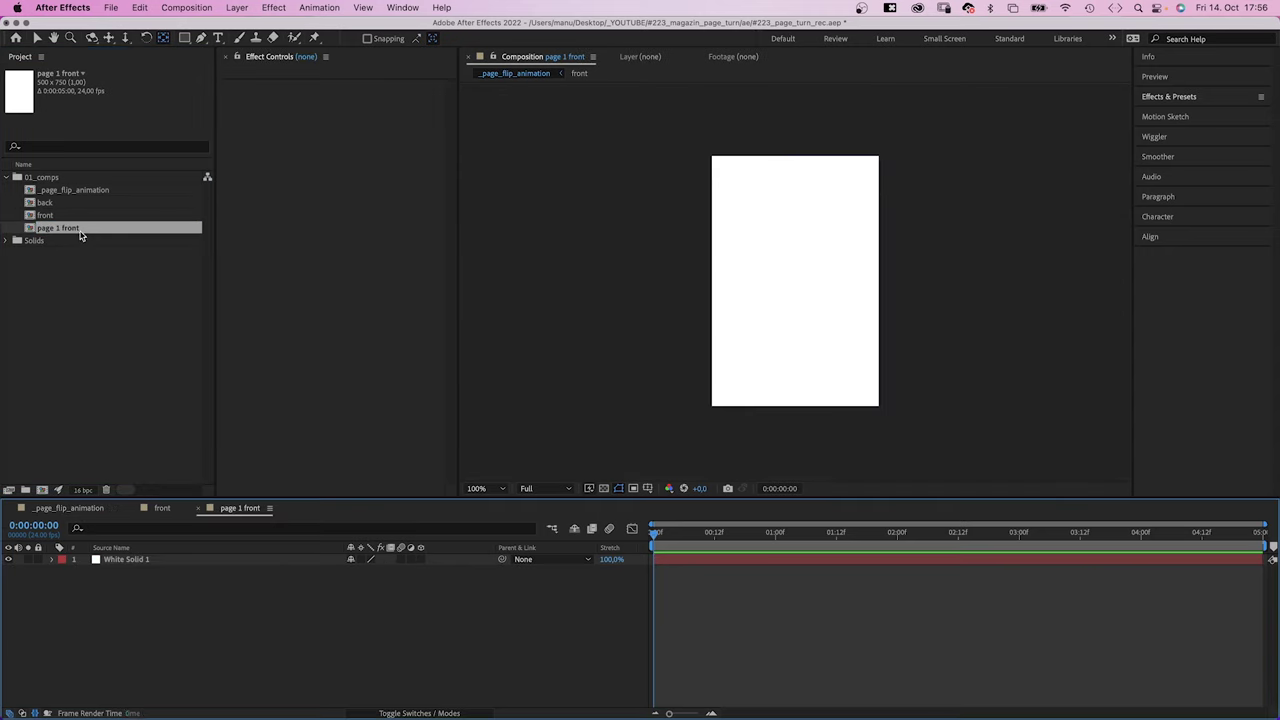
left_click(160, 561)
key("shift+super+y")
left_click(648, 366)
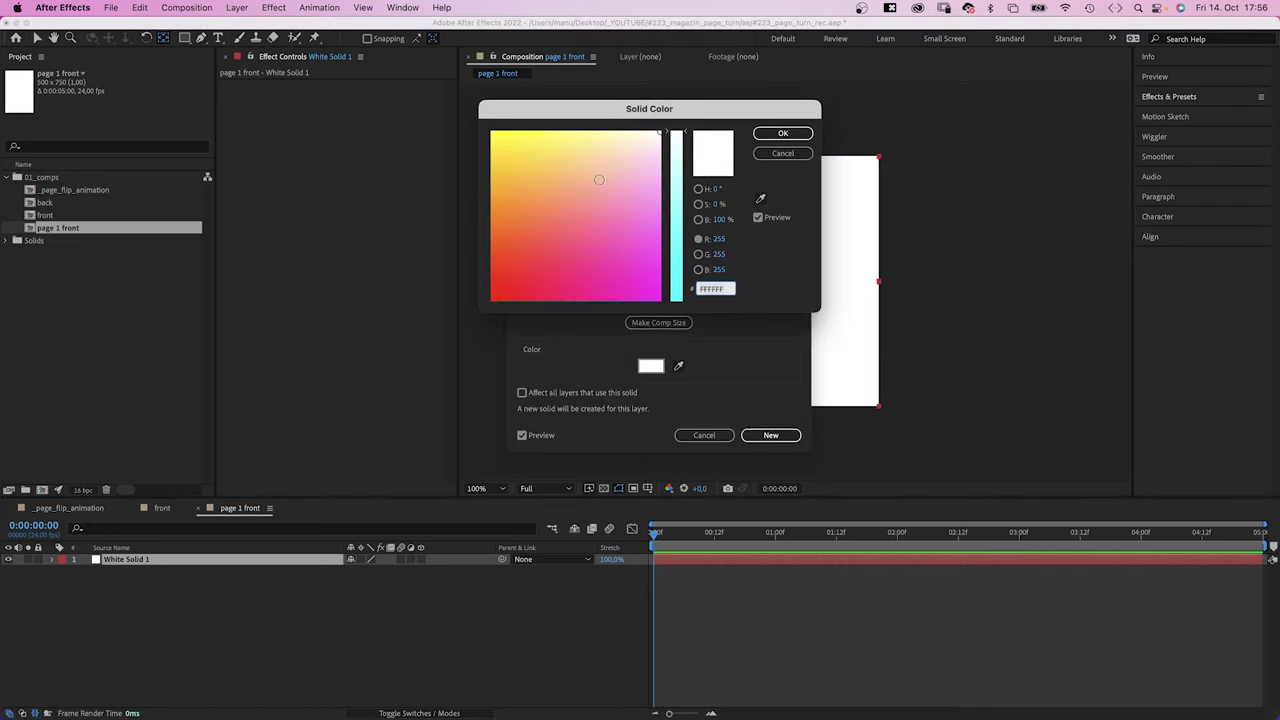
left_click(562, 172)
left_click(771, 132)
left_click(770, 436)
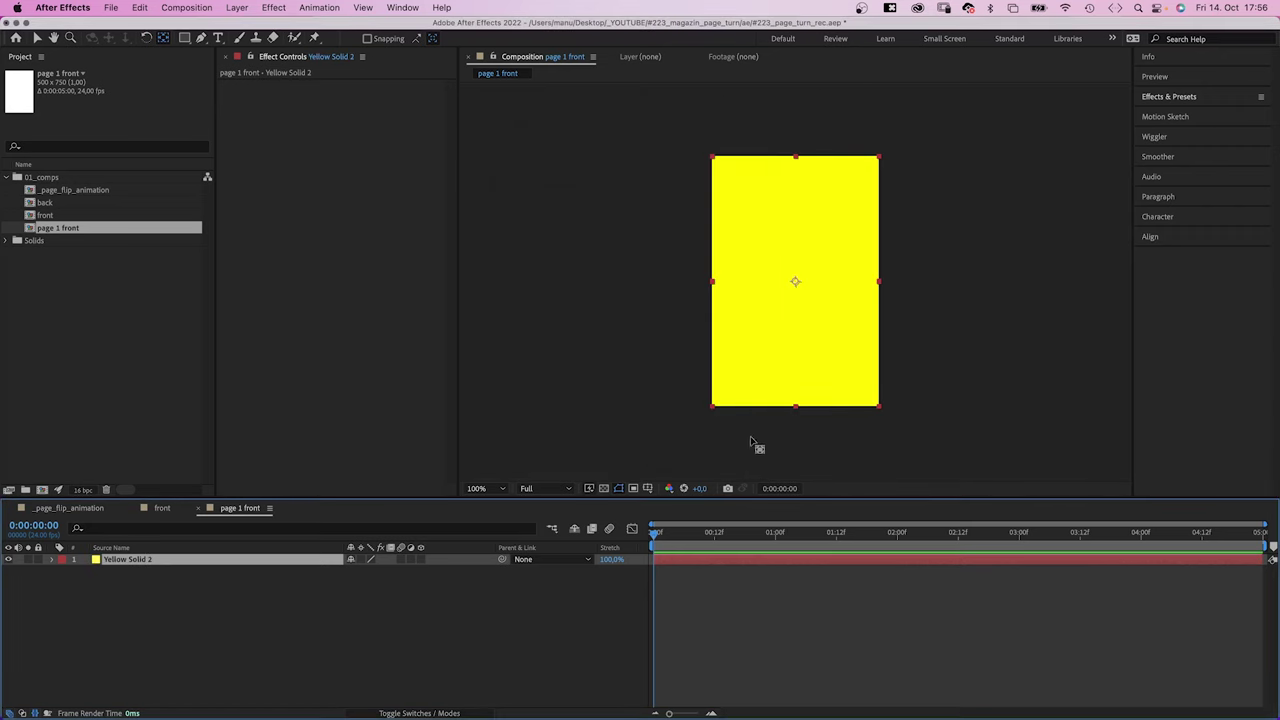
Duplicate page 1 front and rename the copy 'page 1 back'.
left_click(45, 229)
key("super+d")
key("Return")
key("Right")
key("BackSpace")
key("BackSpace")
key("BackSpace")
key("BackSpace")
key("BackSpace")
key("BackSpace")
key("BackSpace")
type("back")
key("Return")
Recolour page 1 back's solid magenta and return to _page_flip_animation.
double_click(57, 230)
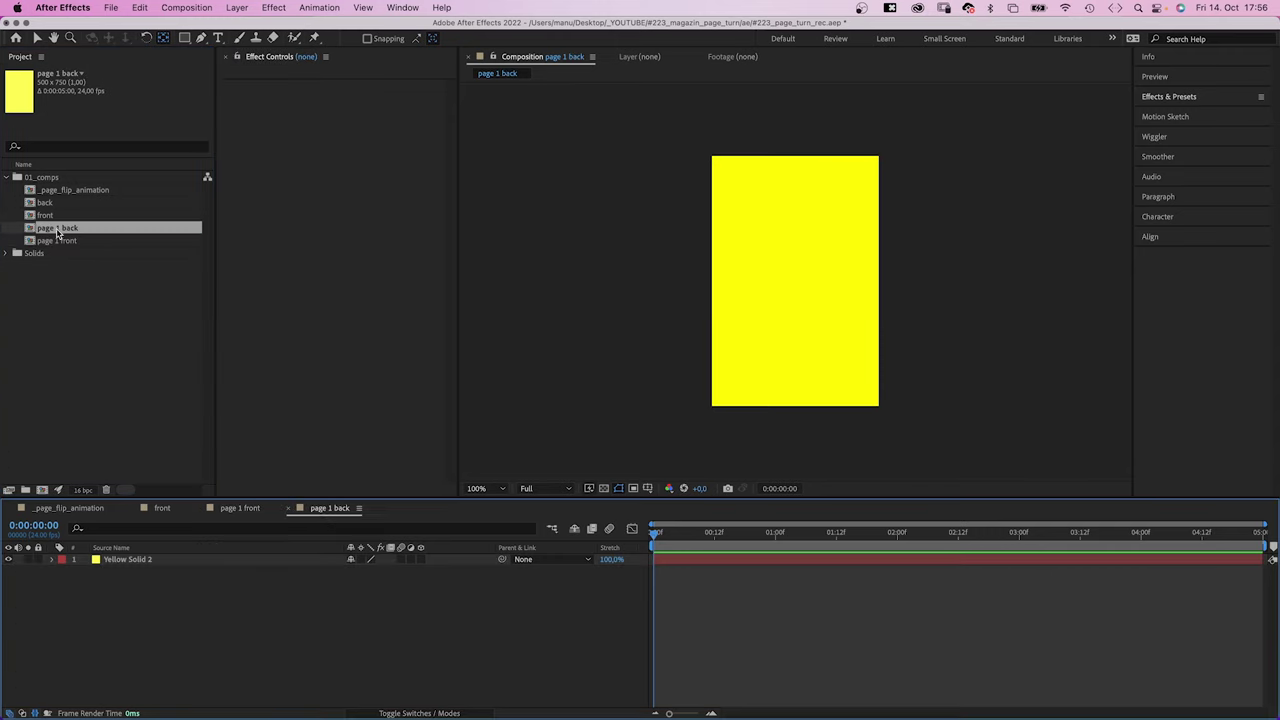
left_click(145, 562)
key("shift+super+y")
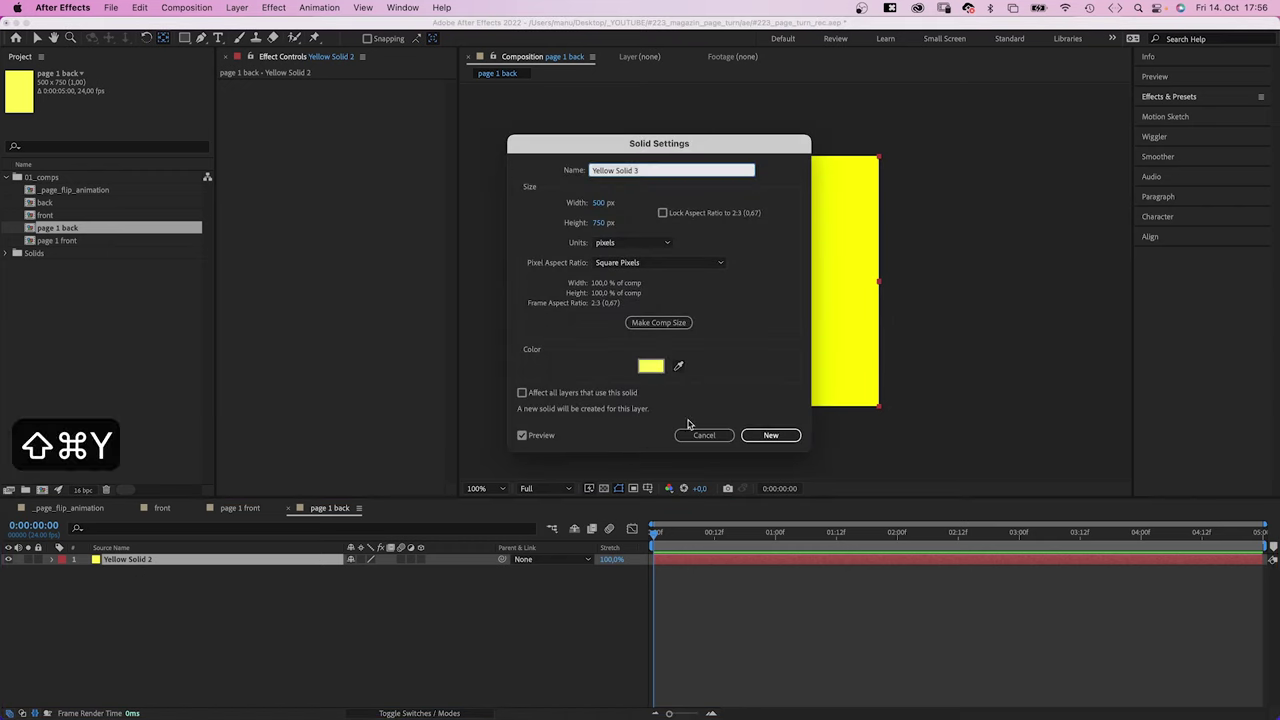
left_click(651, 366)
left_click(680, 298)
left_click(781, 133)
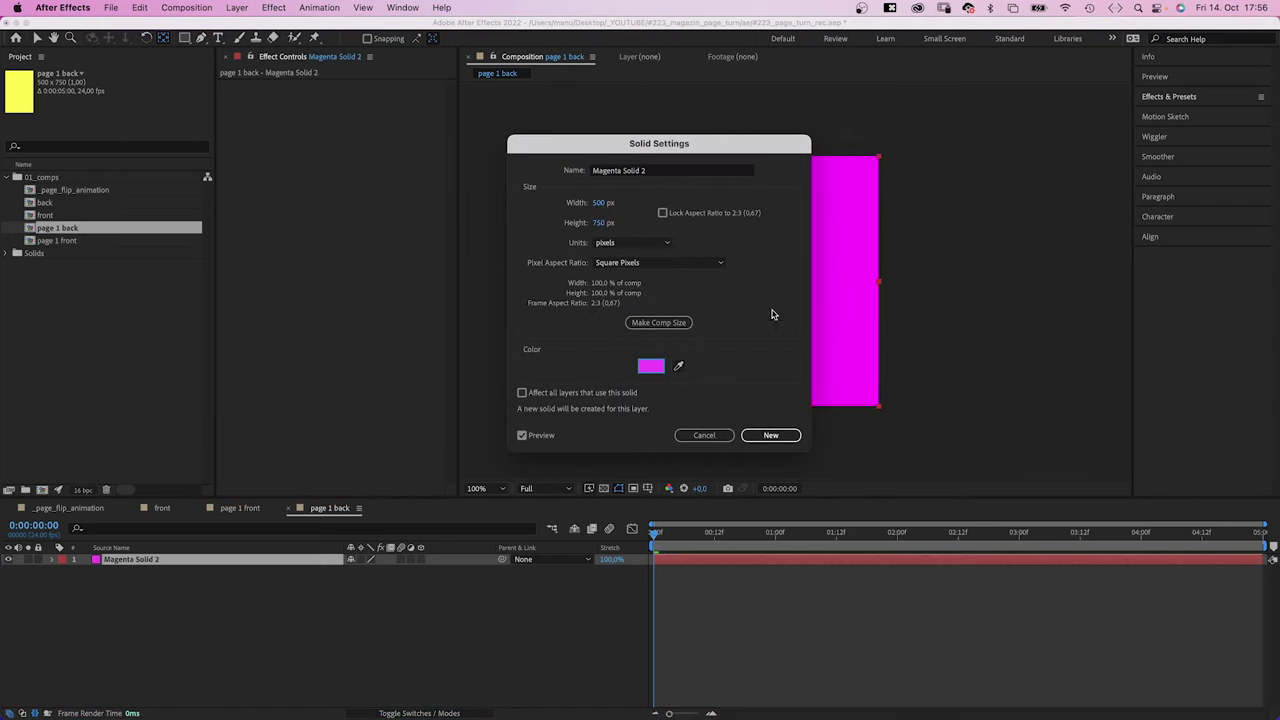
left_click(758, 435)
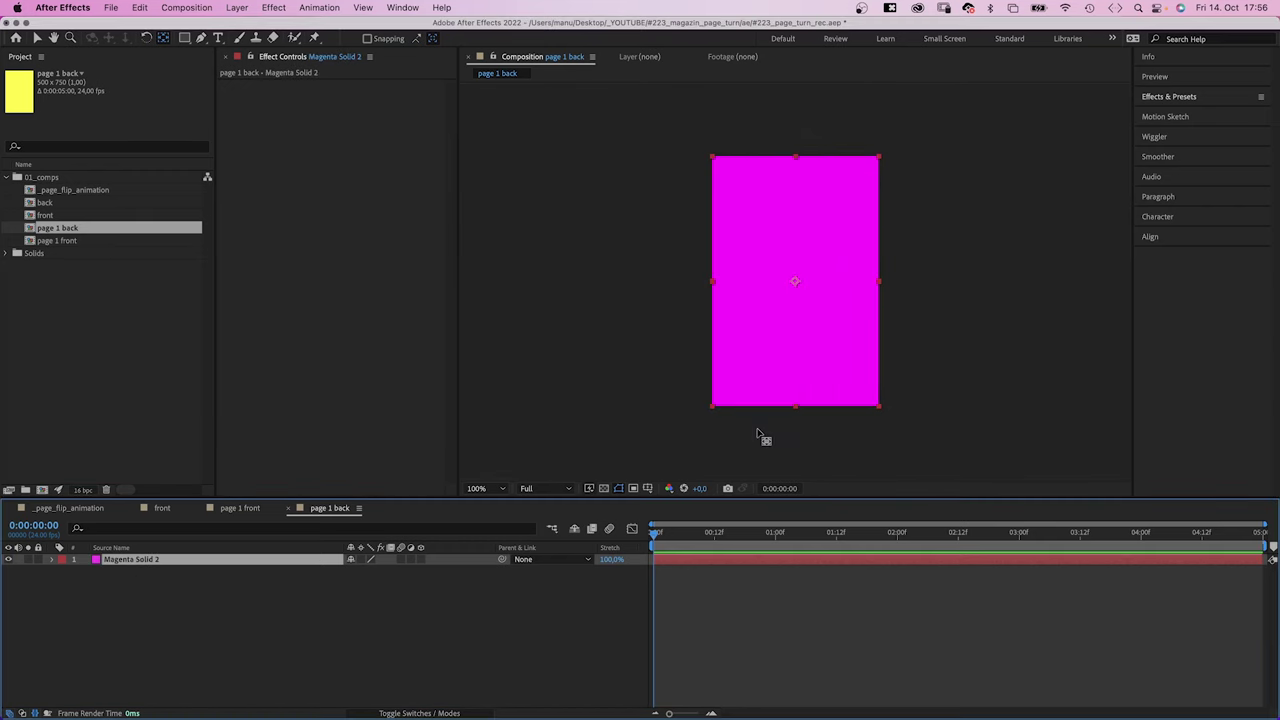
double_click(80, 191)
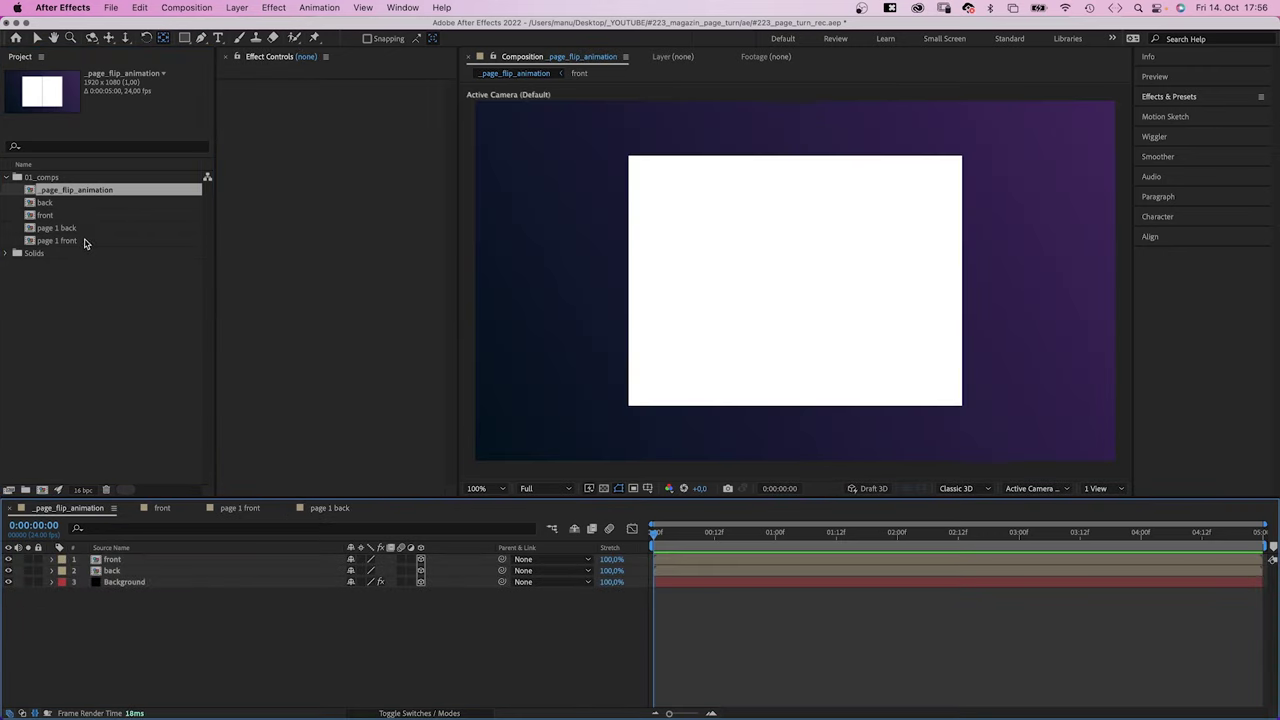
Duplicate the back layer to the top, swap in page 1 front, and set Position Z to -0,2.
left_click(118, 571)
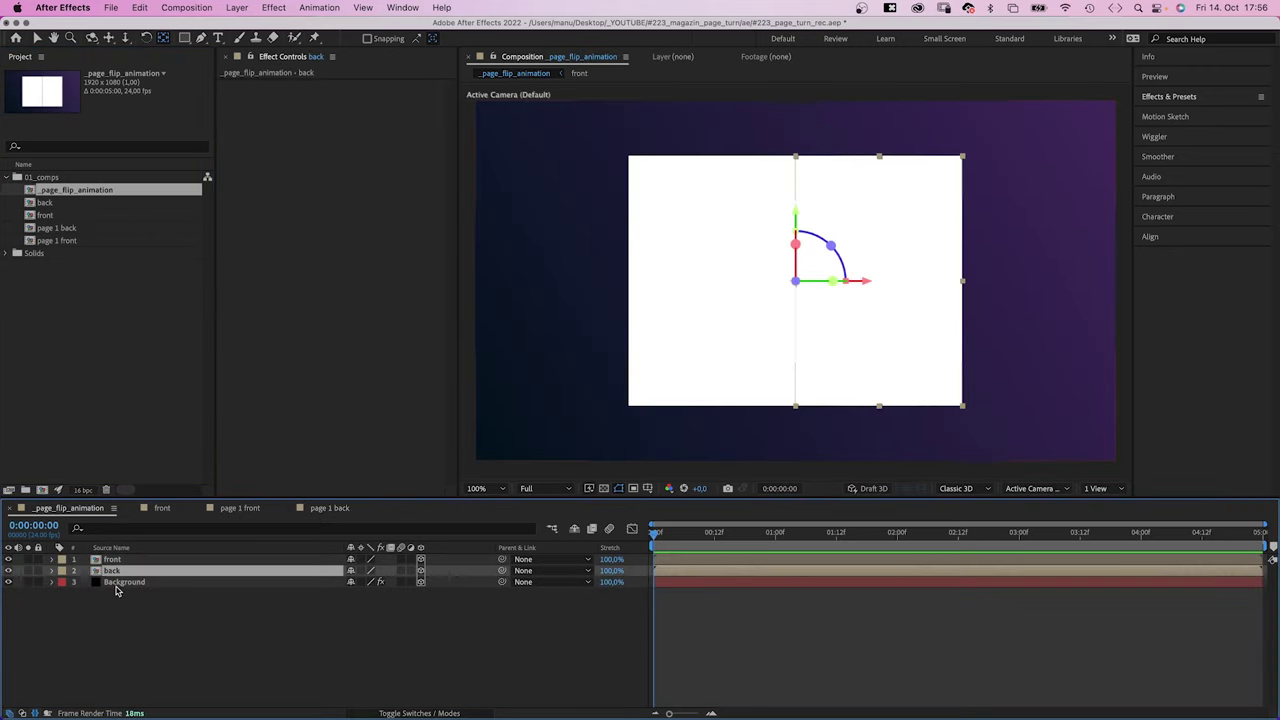
key("super+d")
left_click_drag(118, 571, 118, 558)
left_click_drag(55, 240, 118, 562)
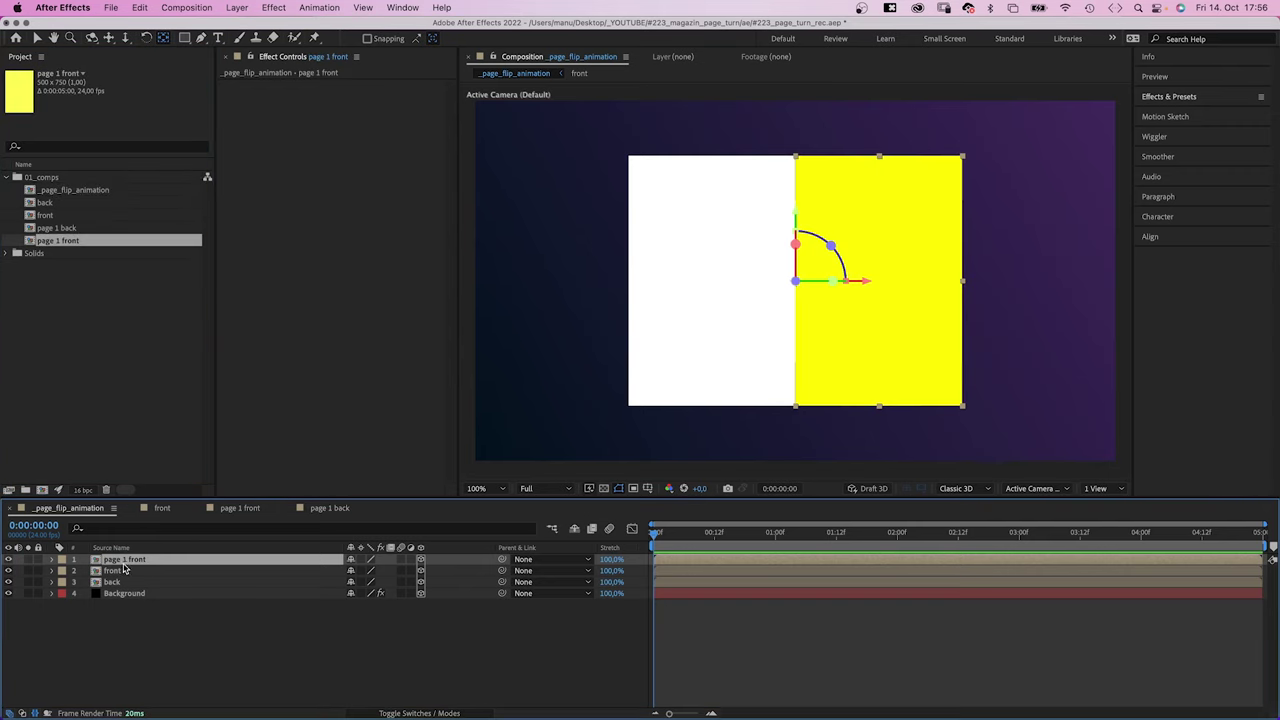
key("p")
left_click(400, 571)
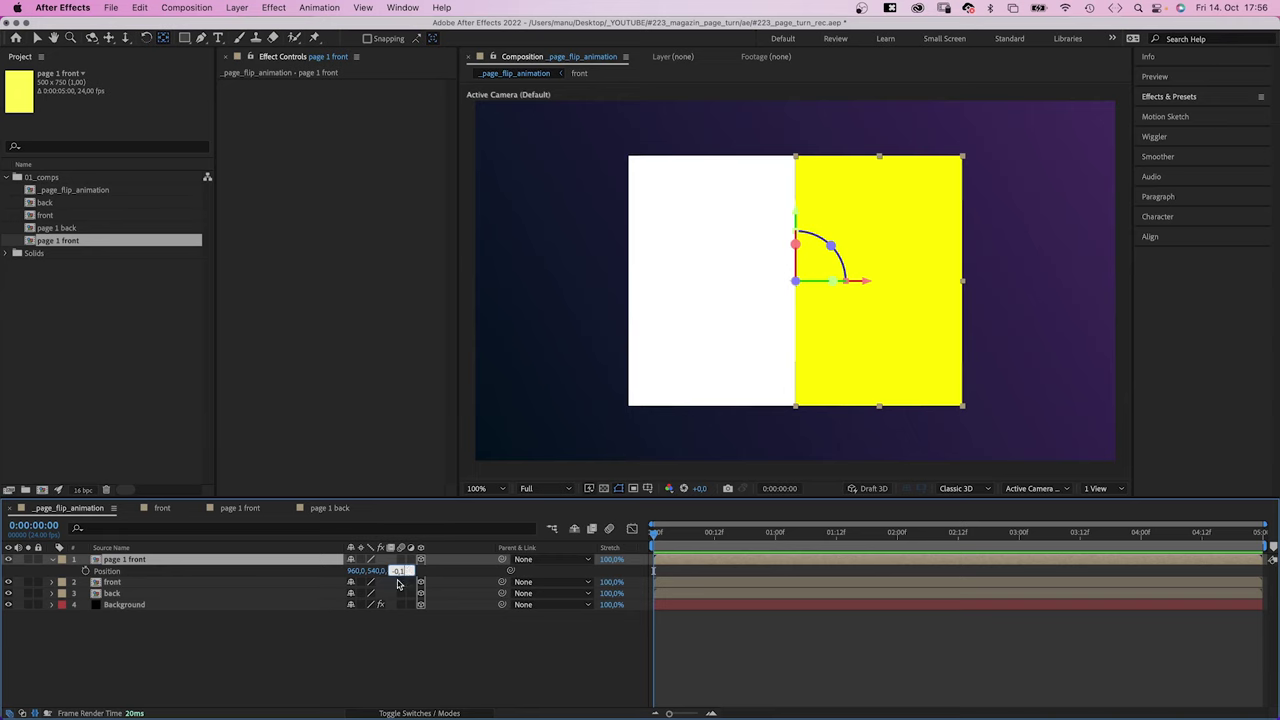
key("BackSpace")
type("2")
key("Return")
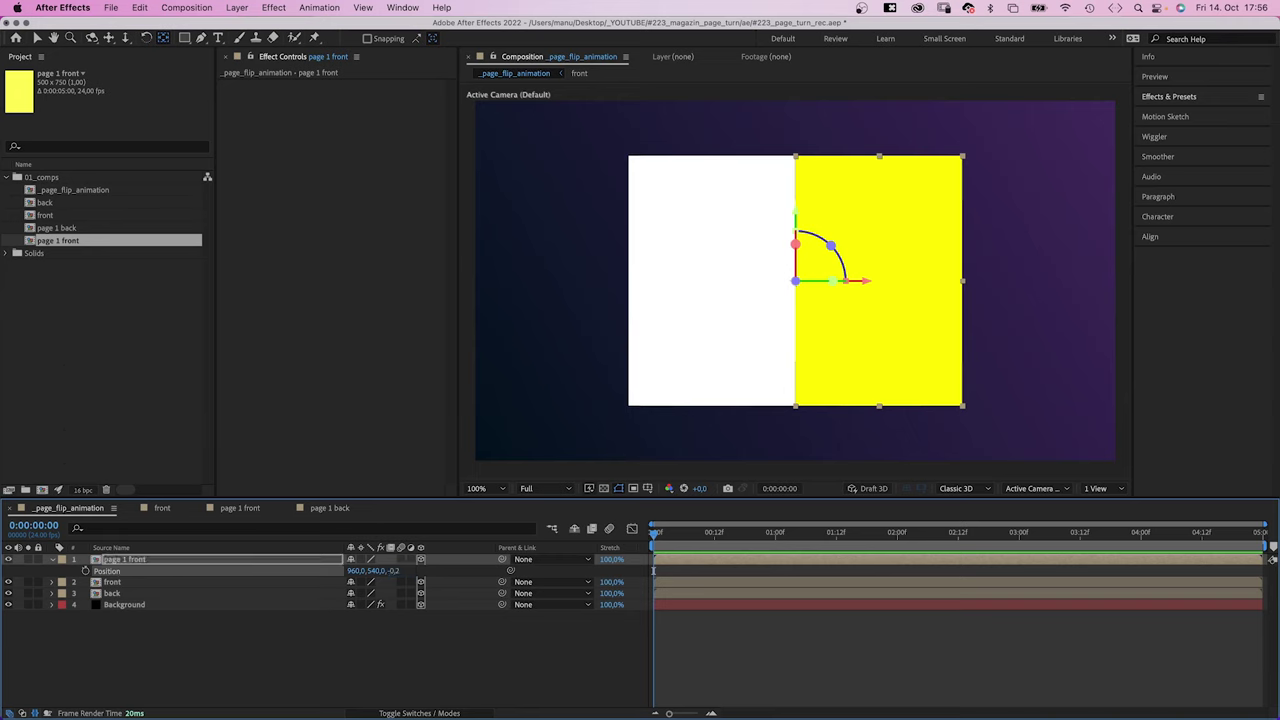
left_click(223, 621)
Keyframe page 1 front's Y Rotation from 0° at 0:00 to 180° at 2:00.
left_click(125, 561)
key("r")
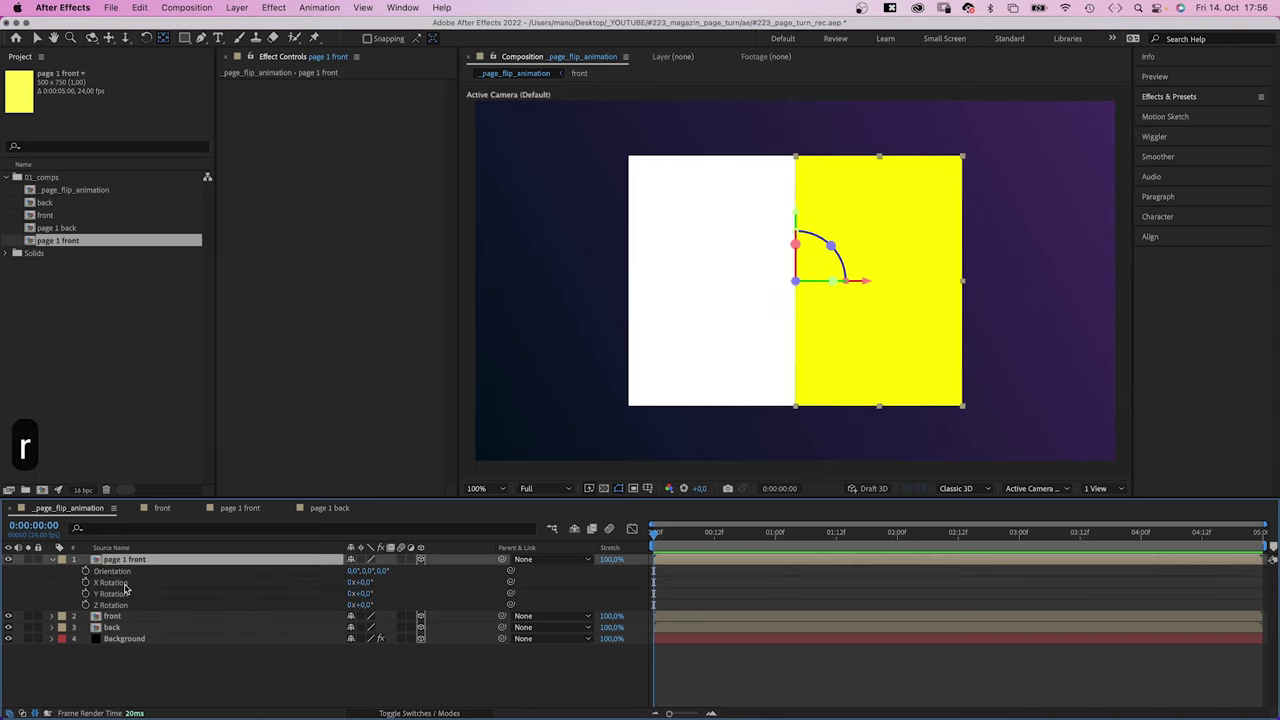
left_click(85, 595)
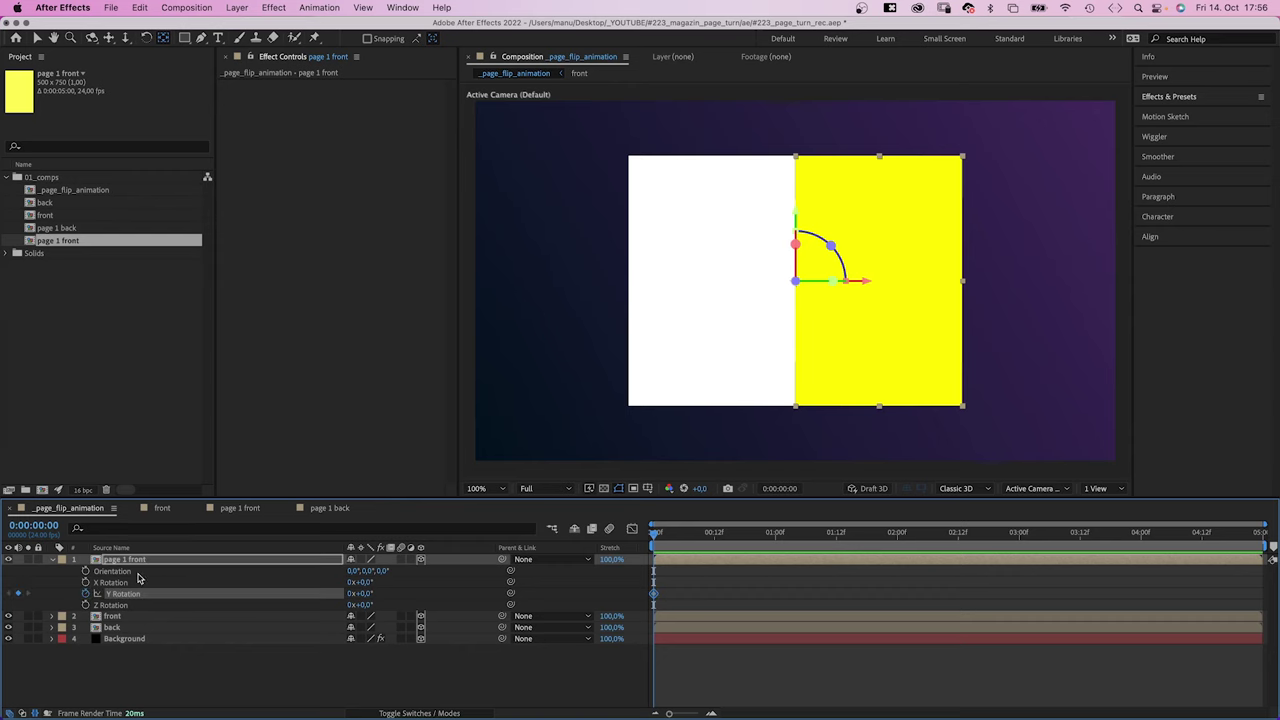
left_click_drag(656, 528, 897, 531)
left_click(362, 594)
type("180")
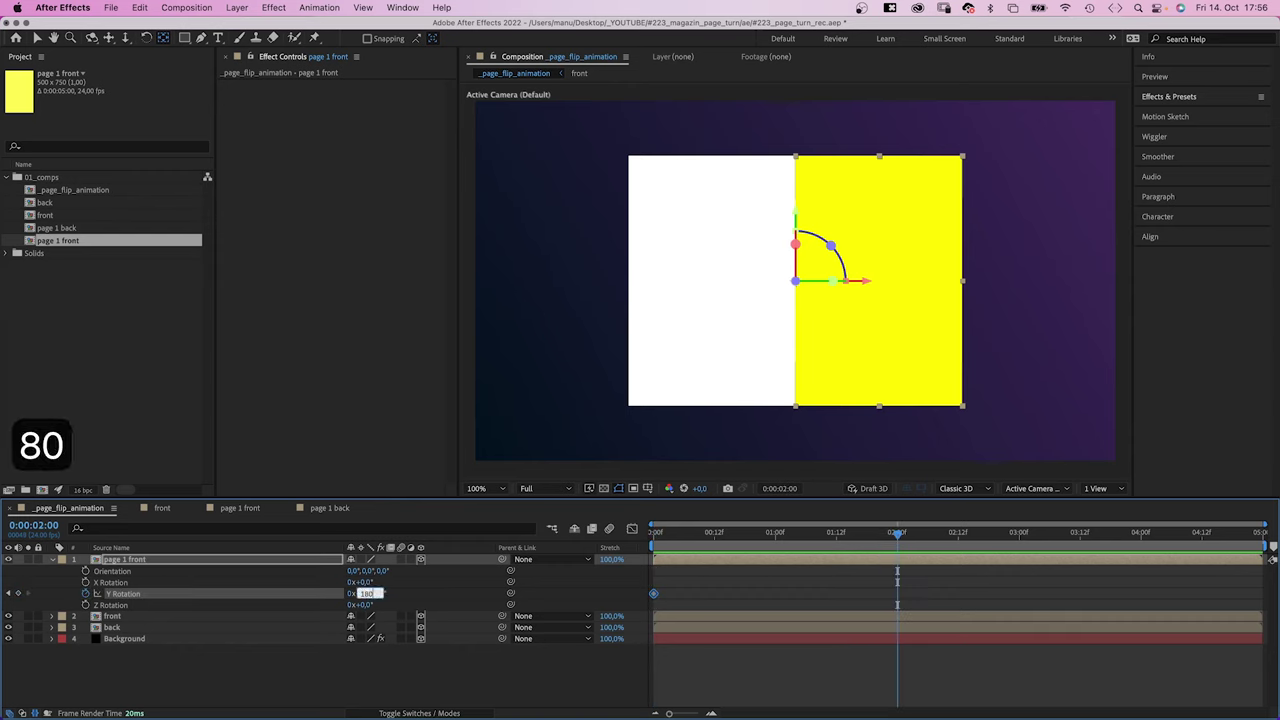
key("Return")
left_click_drag(943, 580, 631, 605)
In the speed graph, drag the Y Rotation influence handles so speed peaks near one second.
left_click(632, 528)
left_click(824, 699)
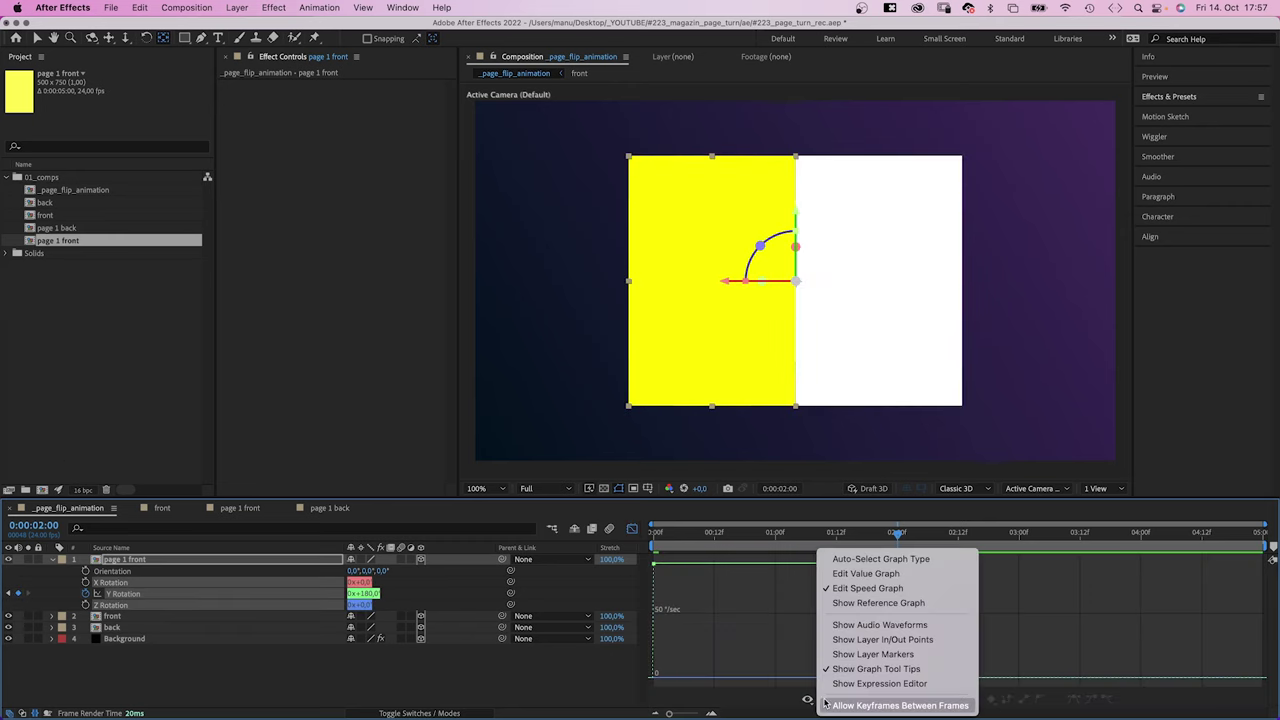
left_click(858, 590)
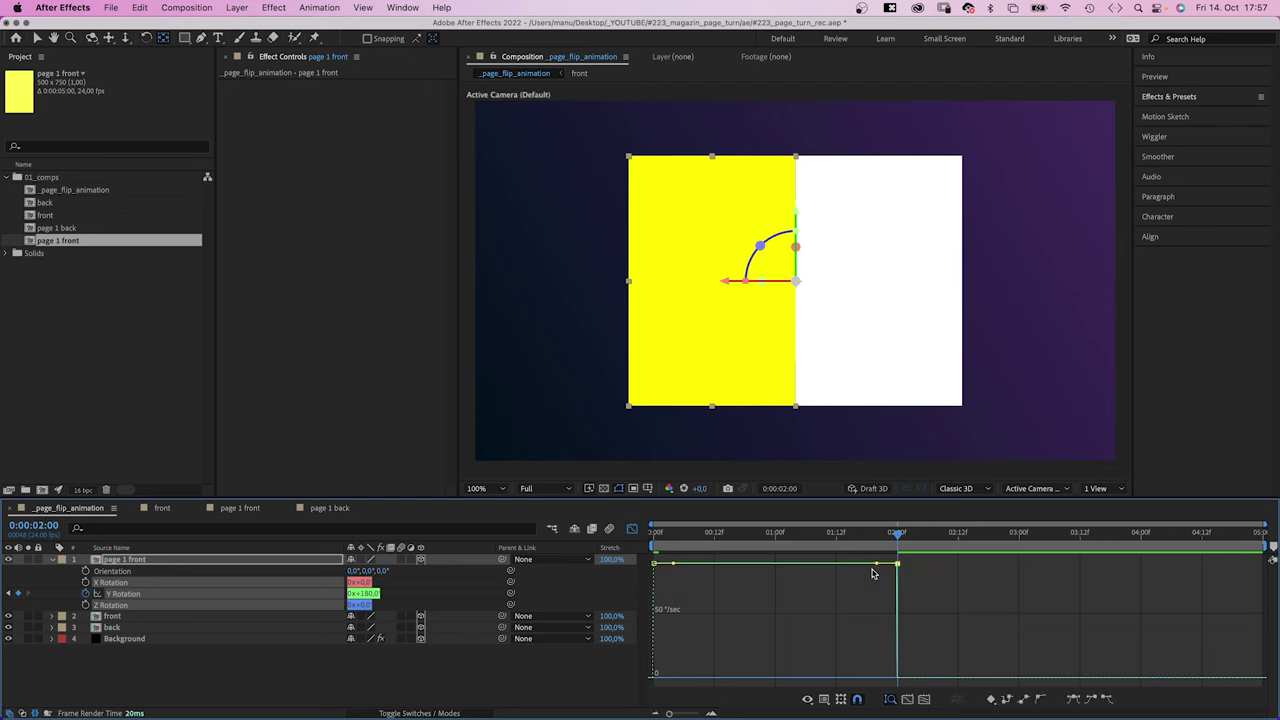
left_click_drag(897, 565, 803, 678)
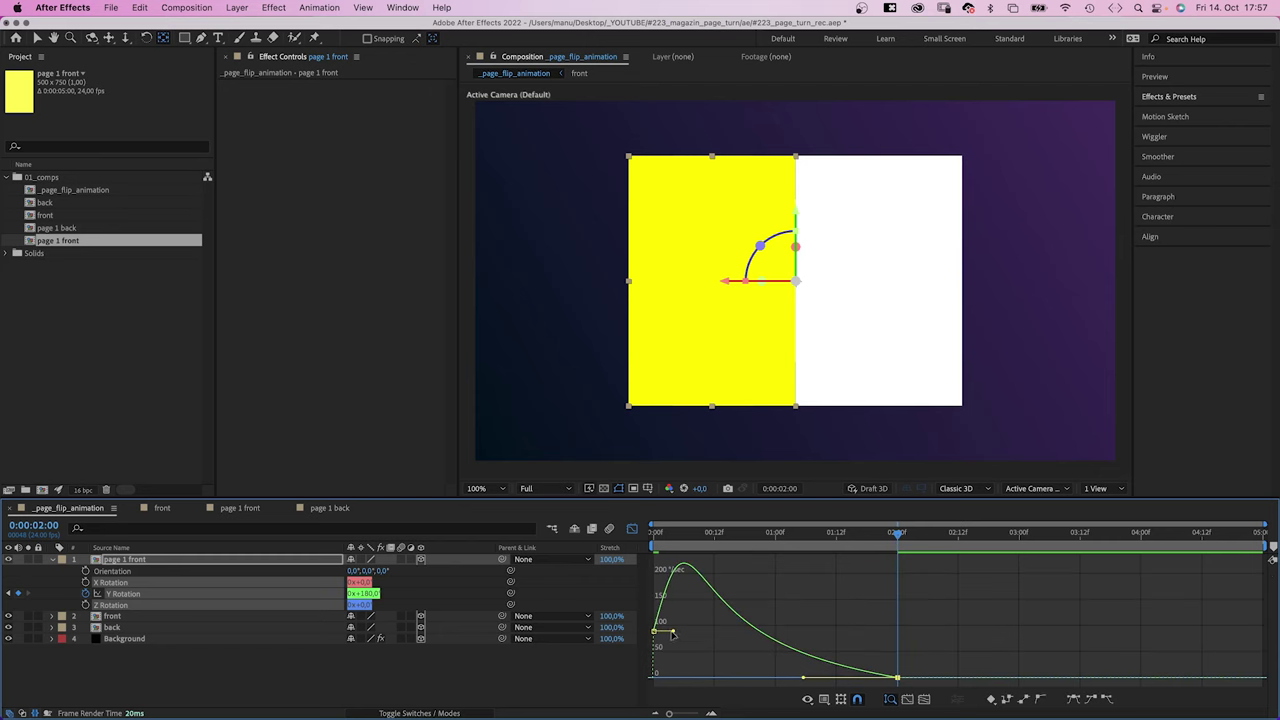
left_click_drag(673, 636, 744, 650)
left_click_drag(800, 684, 810, 686)
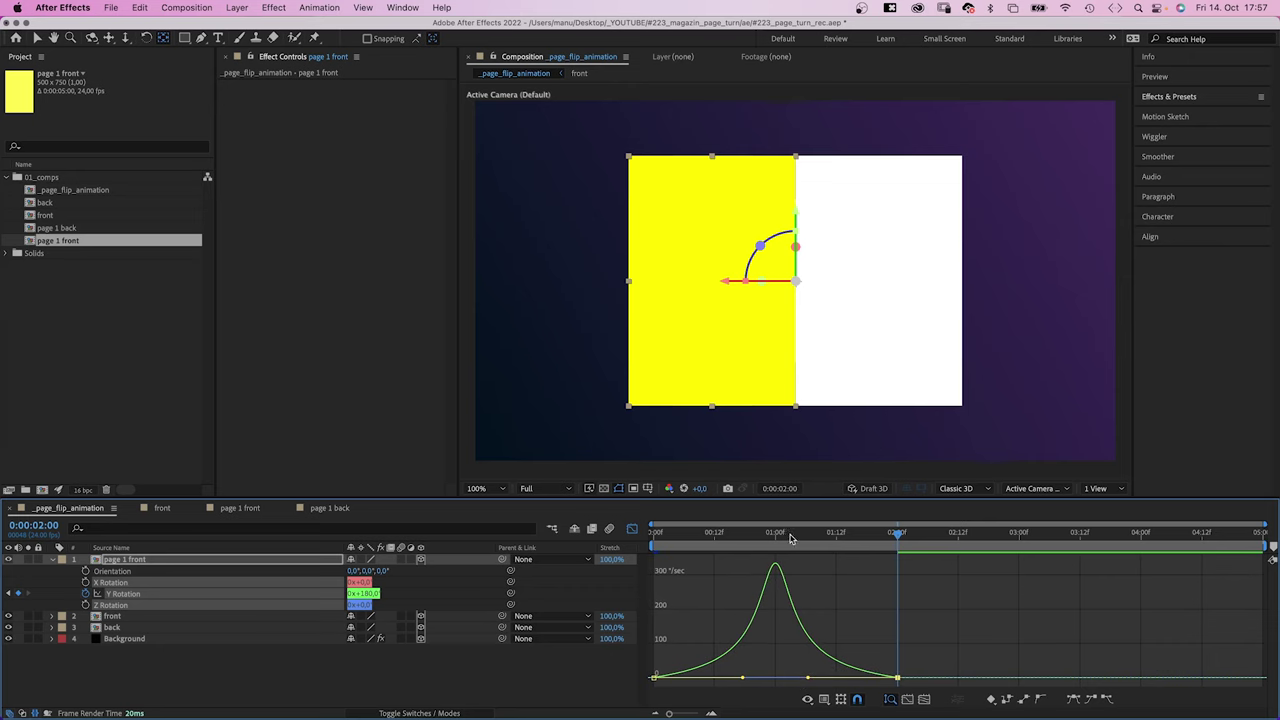
Preview the eased flip from the start, then return to layer bars and collapse page 1 front.
left_click_drag(792, 537, 654, 537)
key("space")
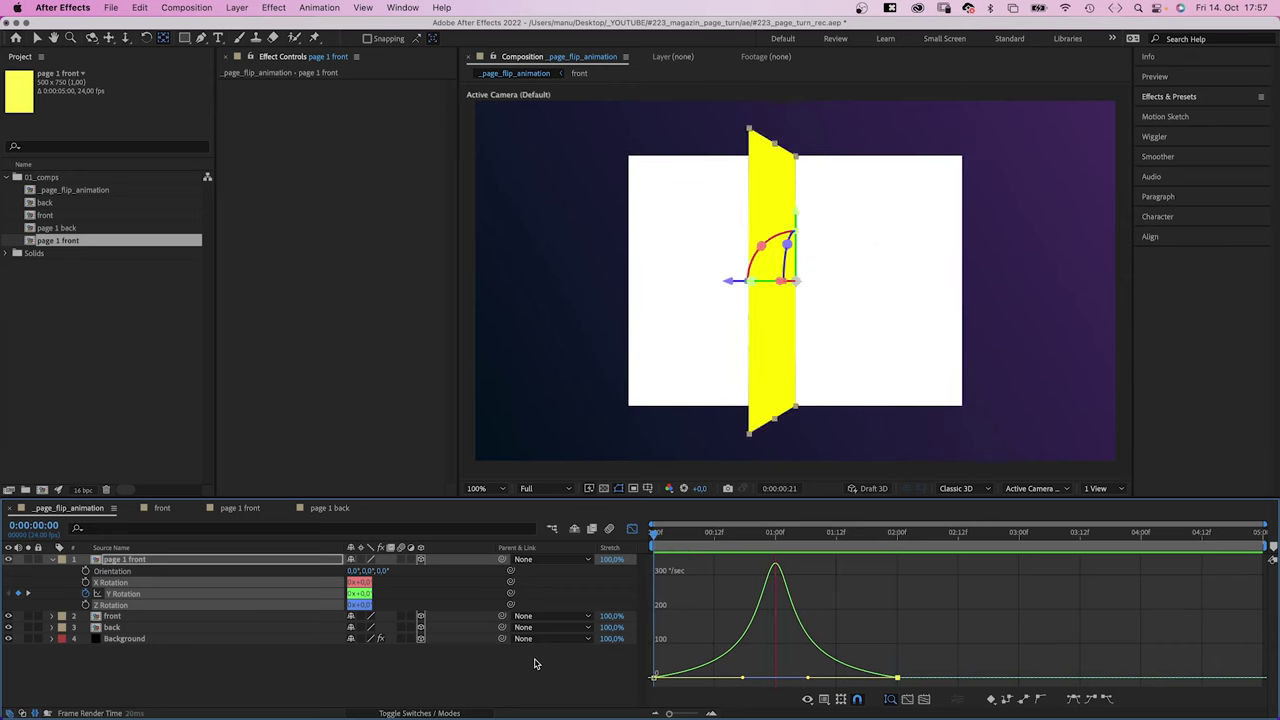
key("space")
left_click(631, 528)
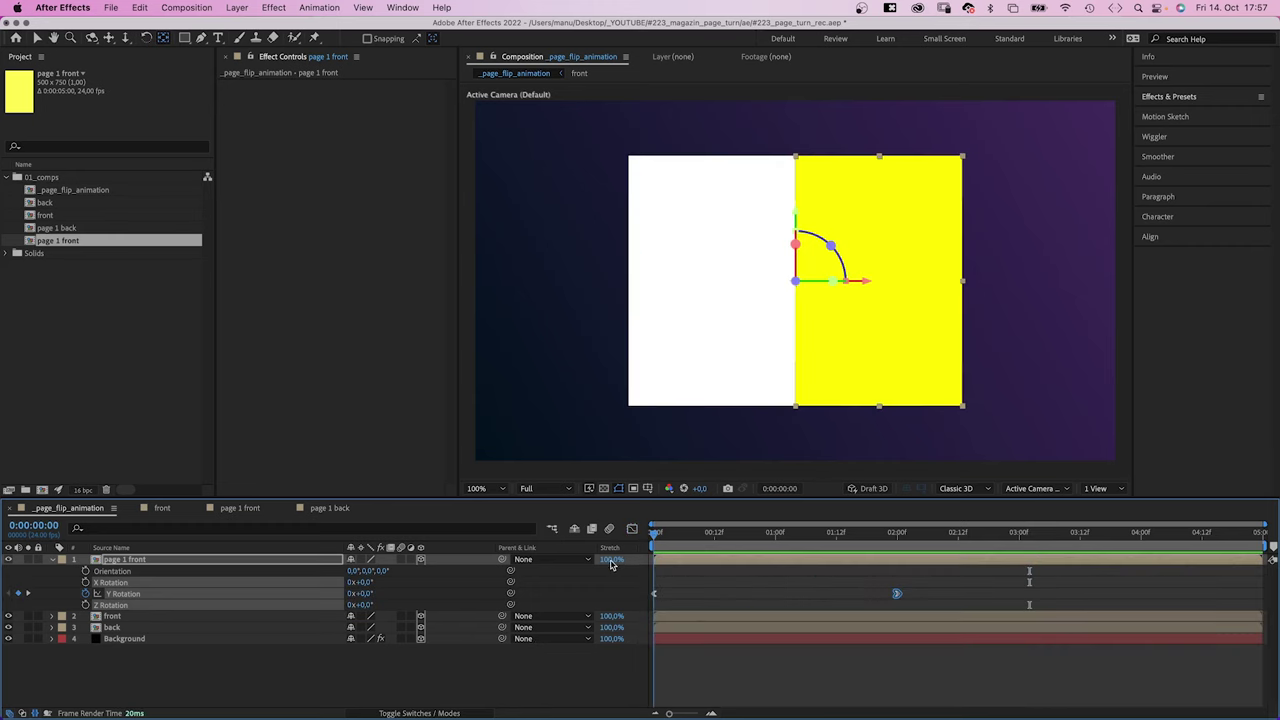
left_click(428, 688)
left_click(52, 560)
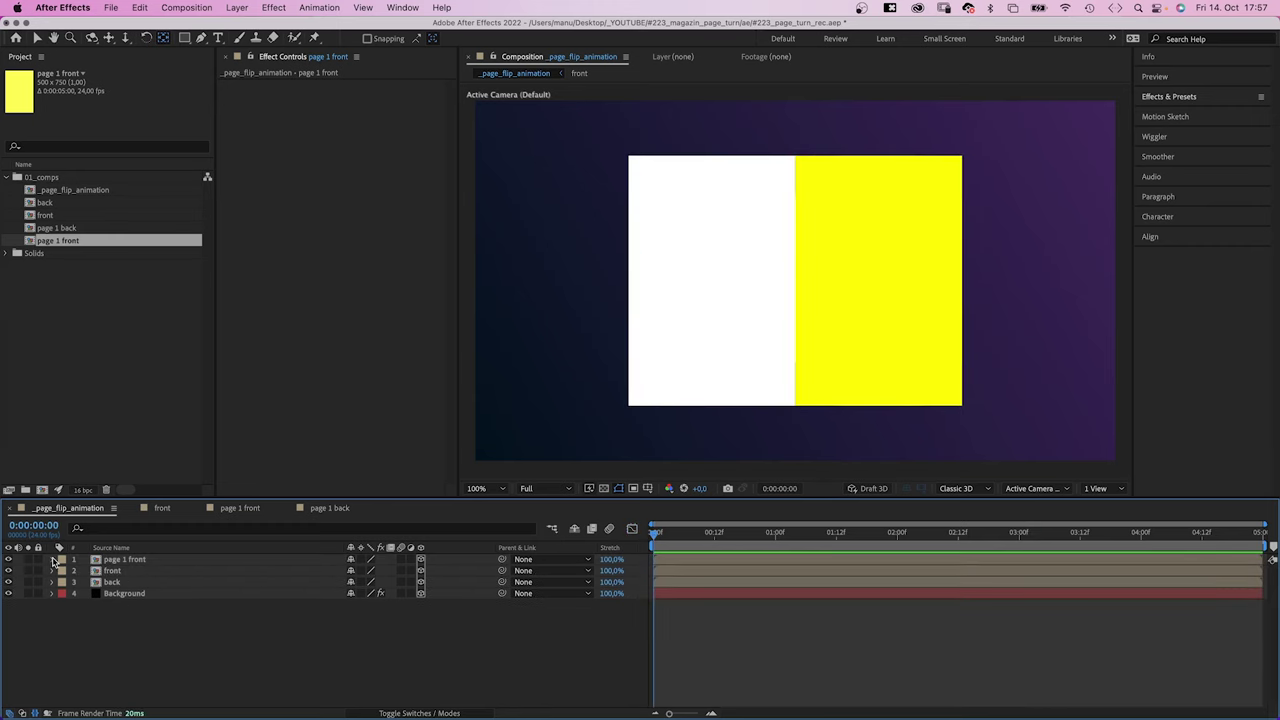
Add a point light with falloff turned off.
left_click(237, 8)
mouse_move(240, 27)
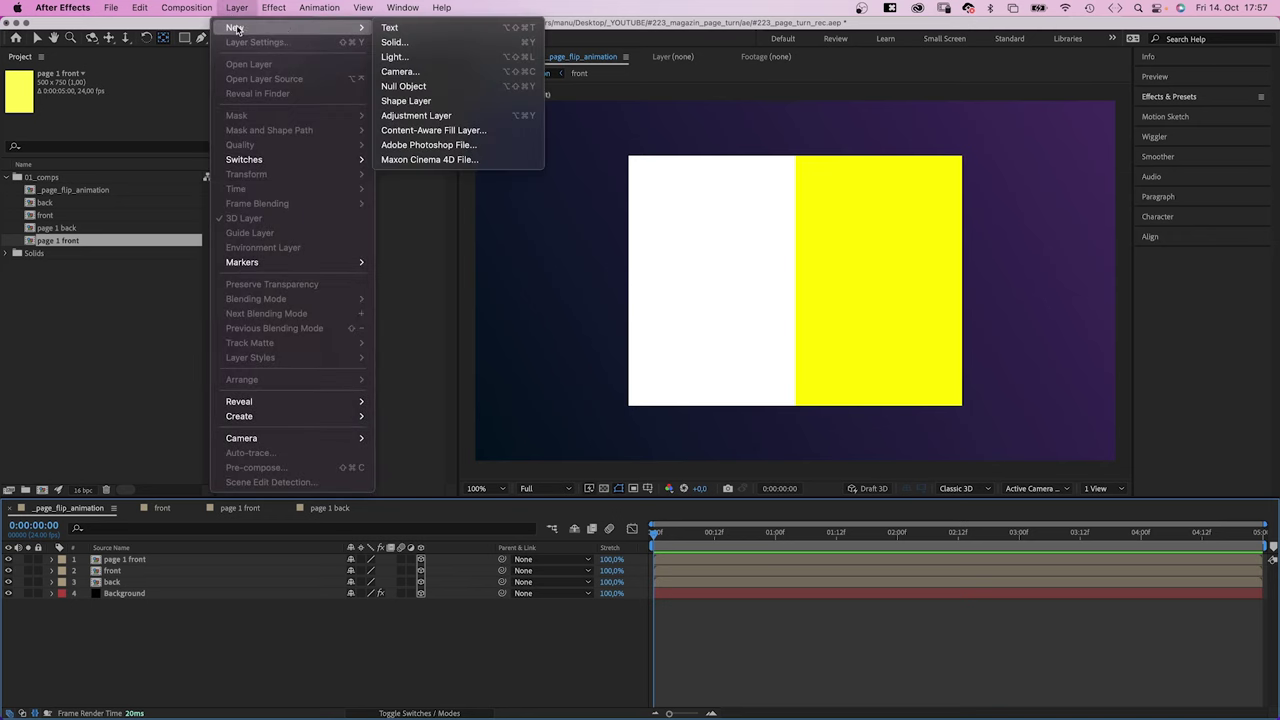
left_click(415, 57)
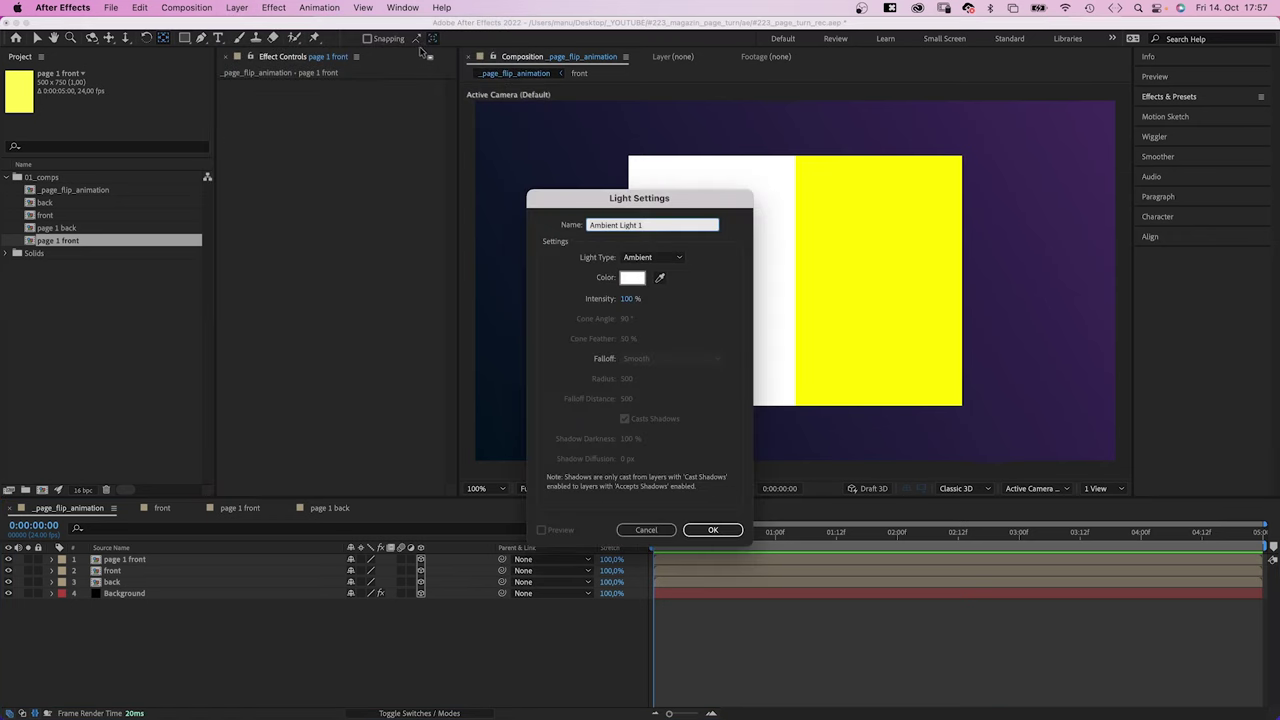
left_click(652, 257)
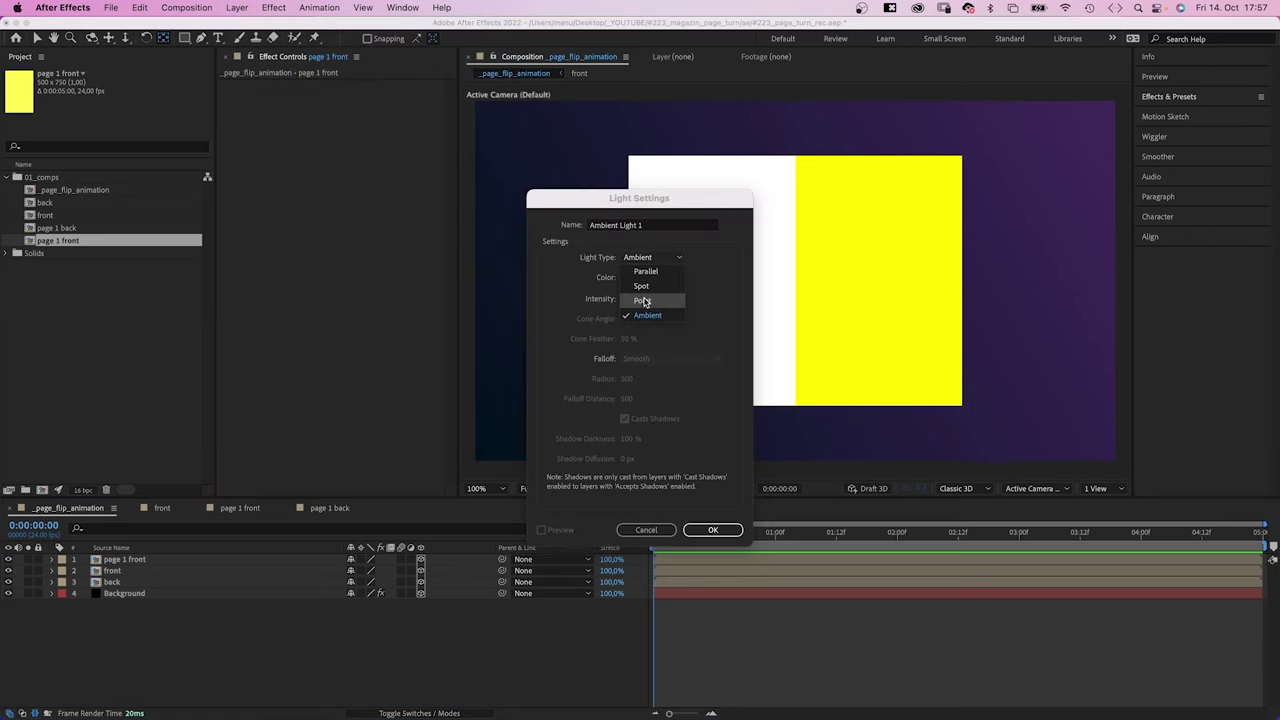
left_click(645, 298)
left_click(666, 358)
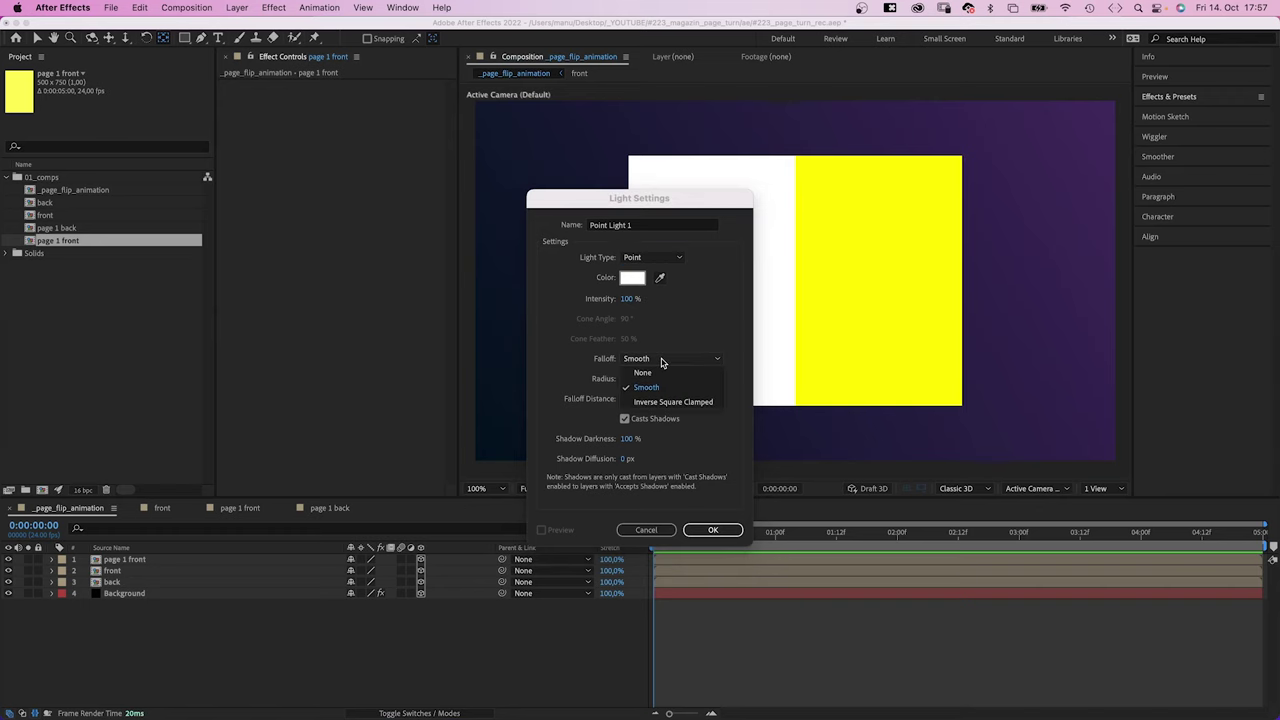
left_click(660, 371)
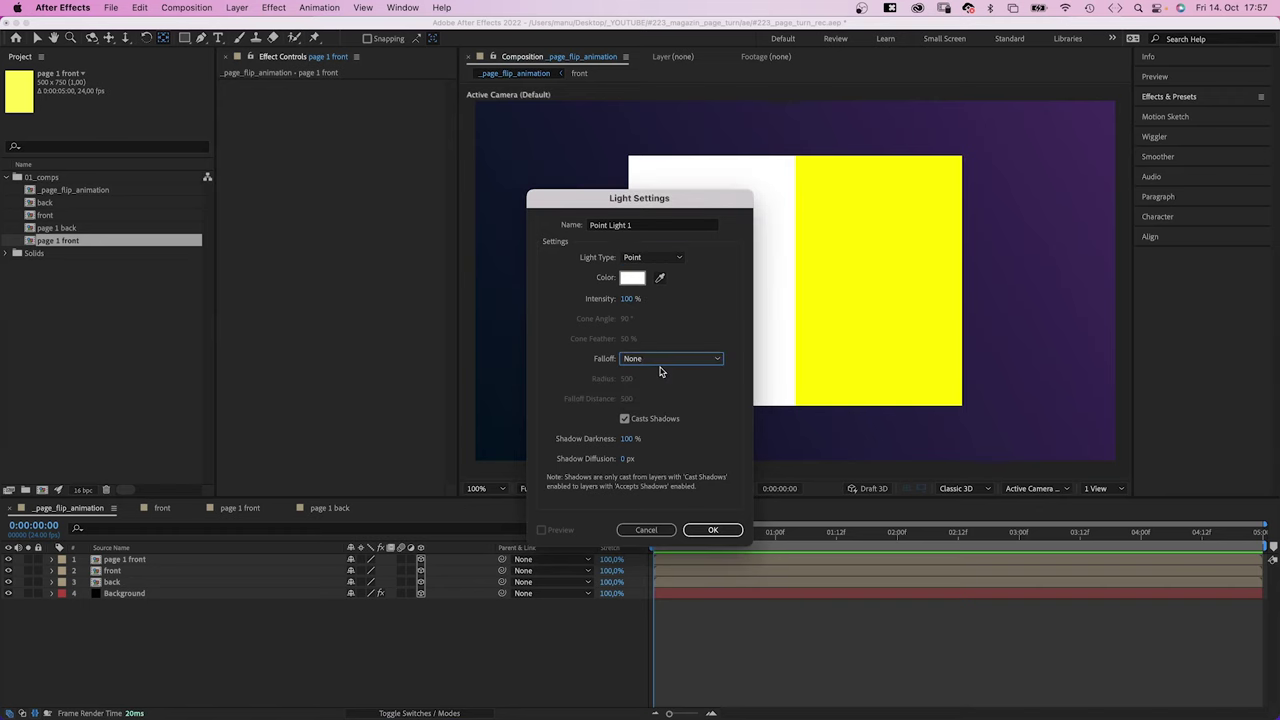
left_click(708, 535)
Set Point Light 1's position to 1300, 250, -800 and preview the partly turned page.
key("p")
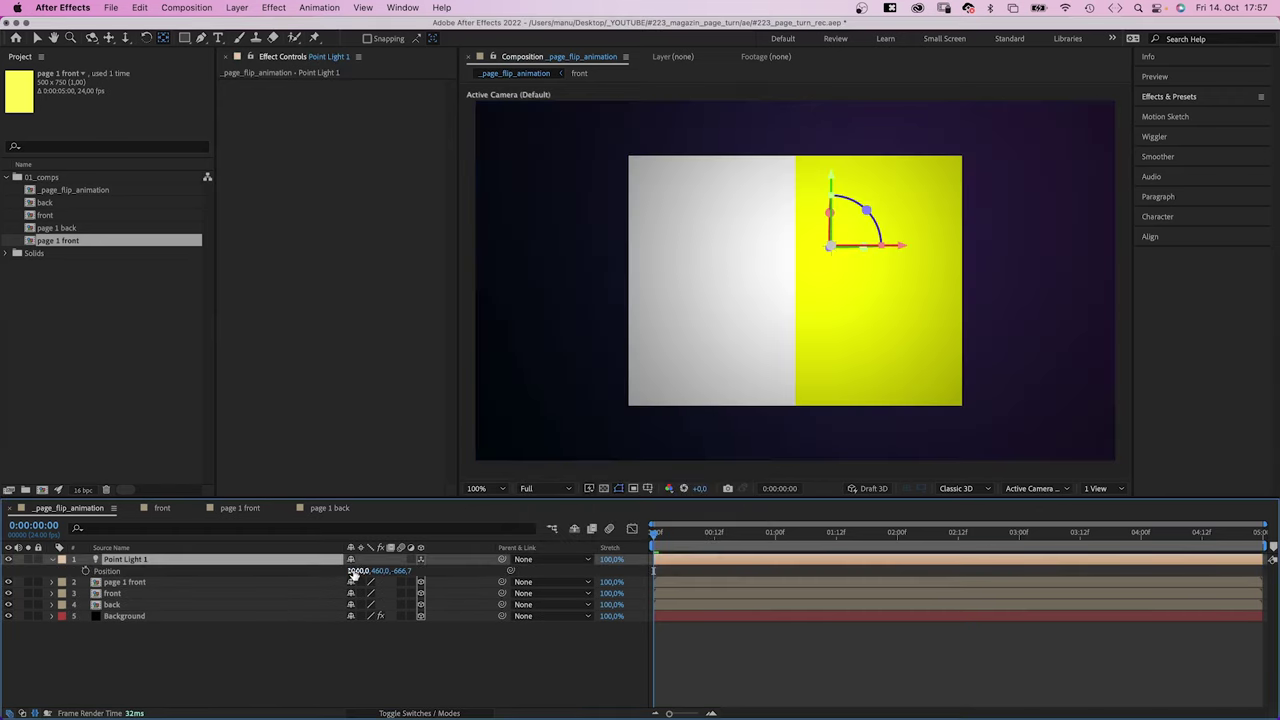
left_click(353, 571)
type("1300")
key("Tab")
type("250")
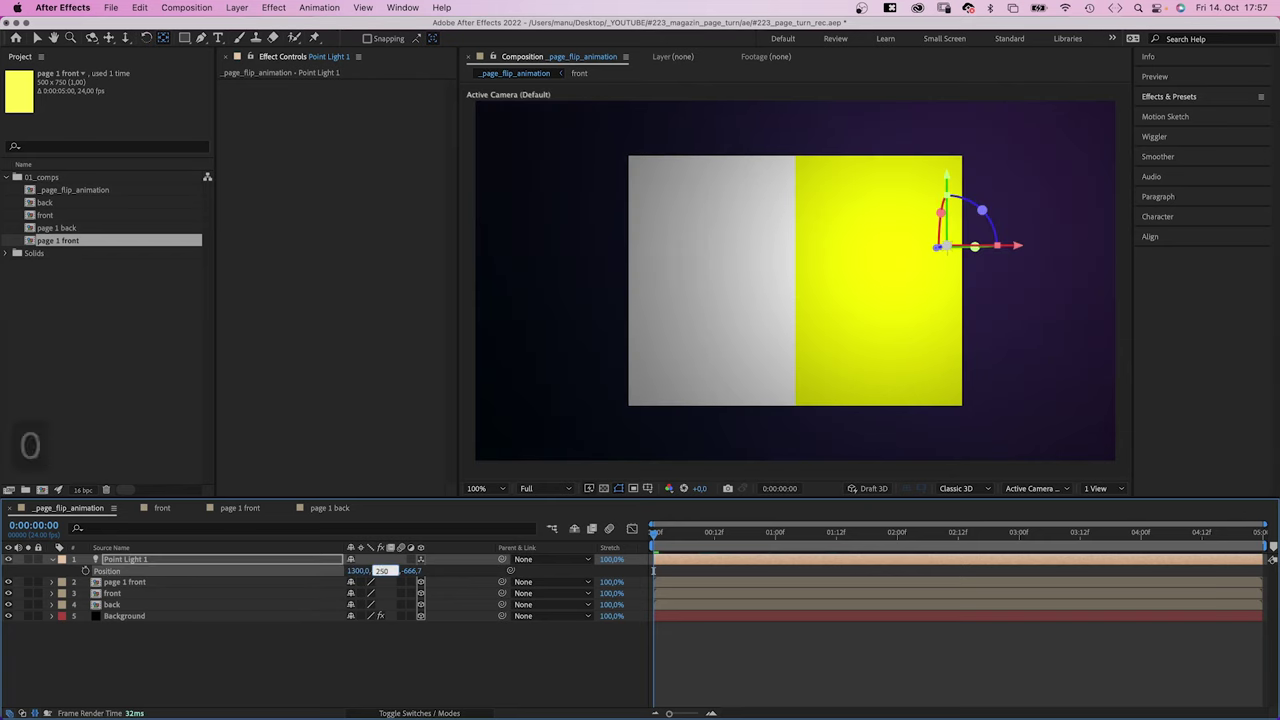
key("Tab")
type("-800")
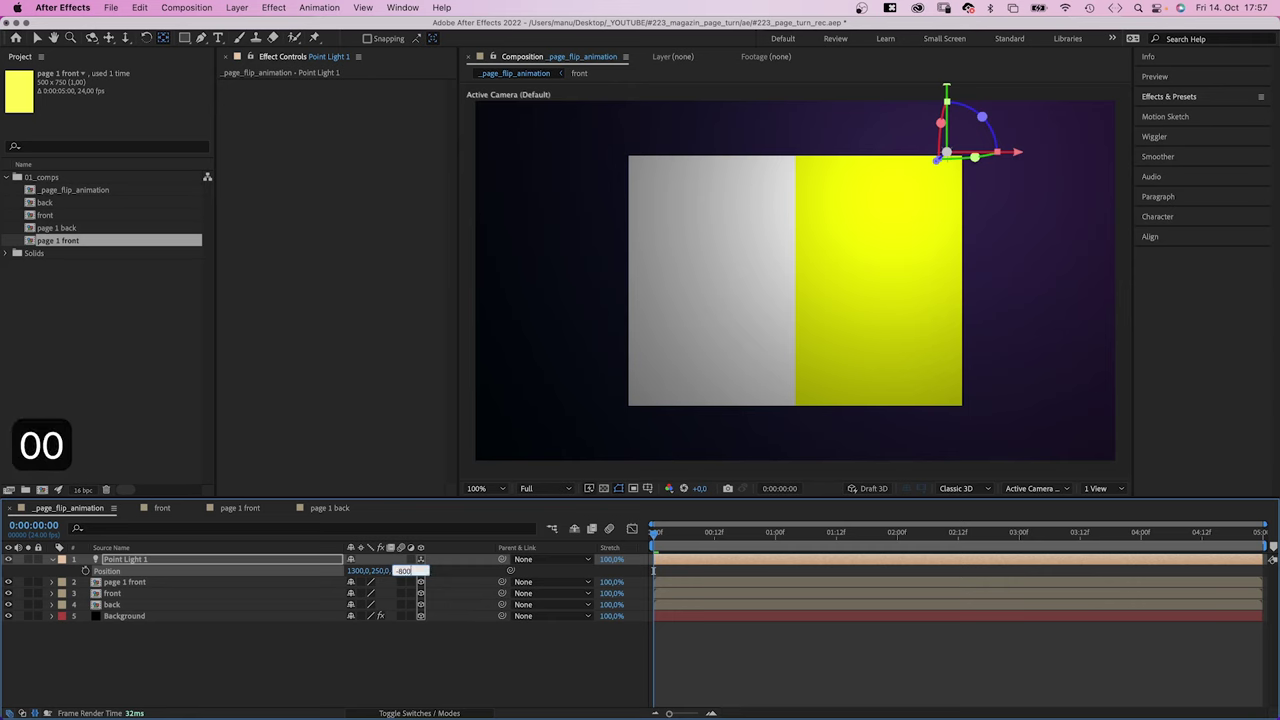
key("Return")
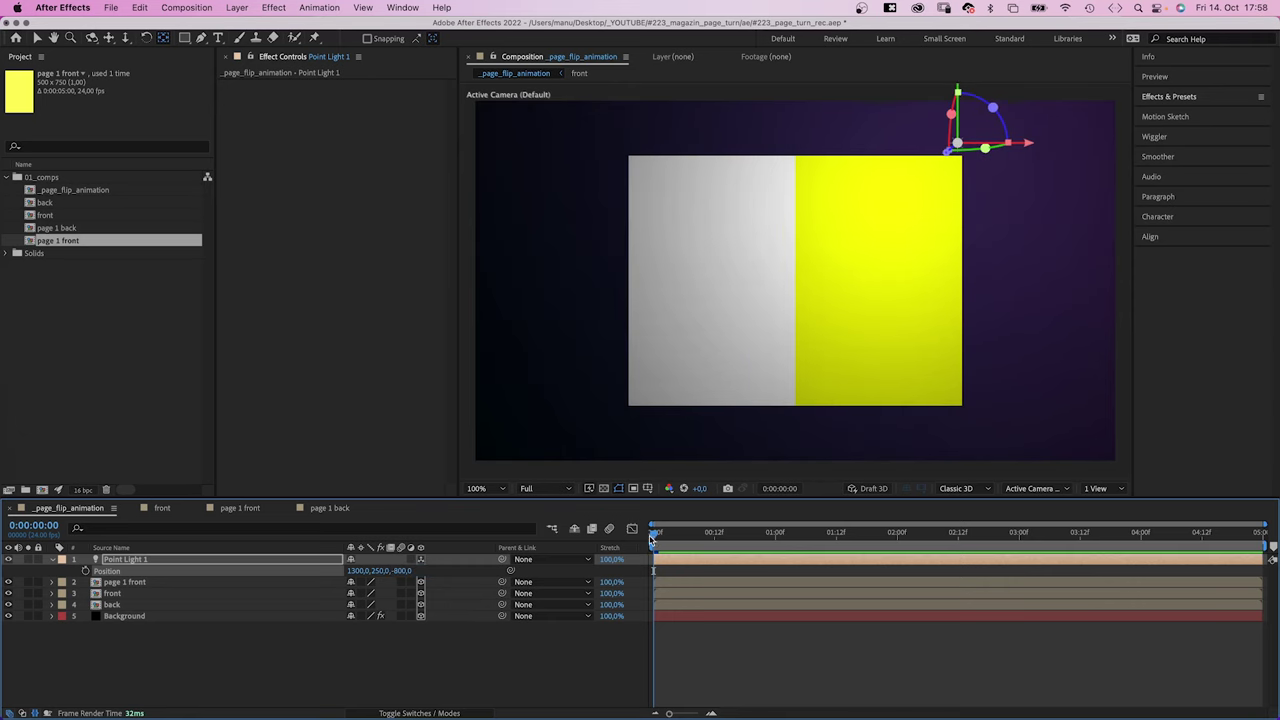
key("space")
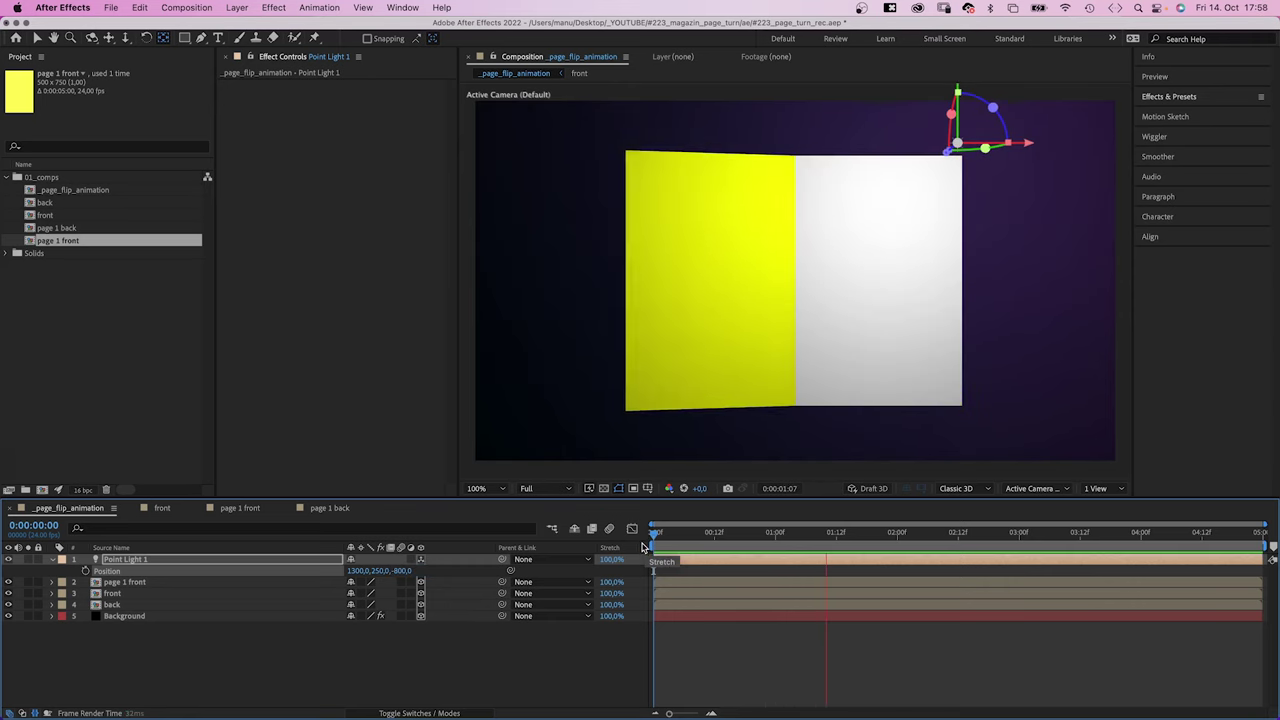
key("space")
left_click_drag(654, 534, 761, 540)
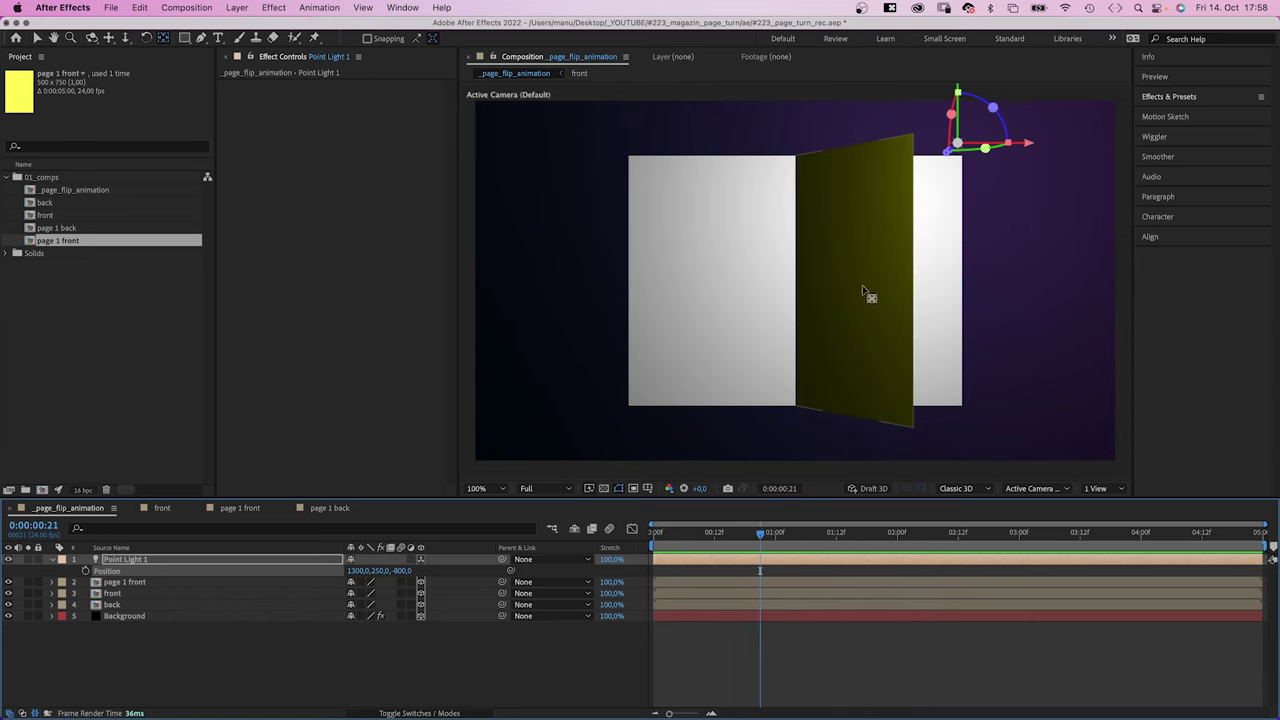
Add a new Ambient light layer.
left_click(237, 7)
mouse_move(252, 30)
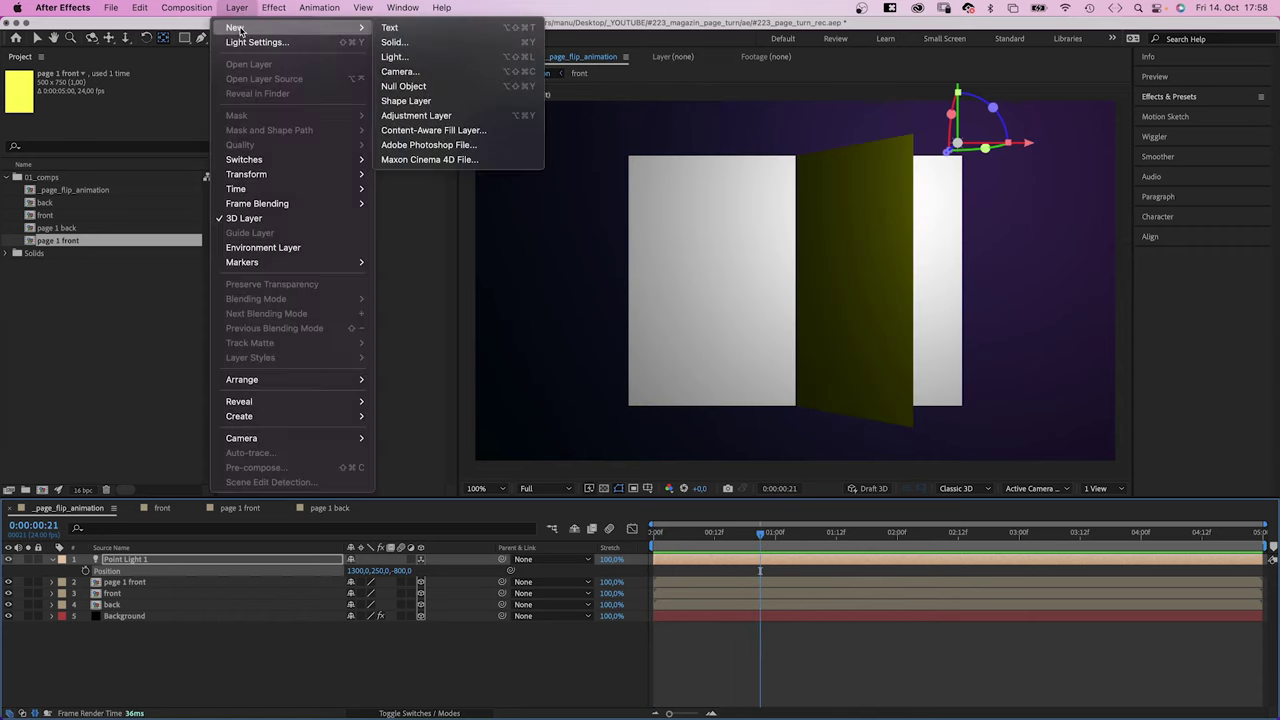
left_click(452, 58)
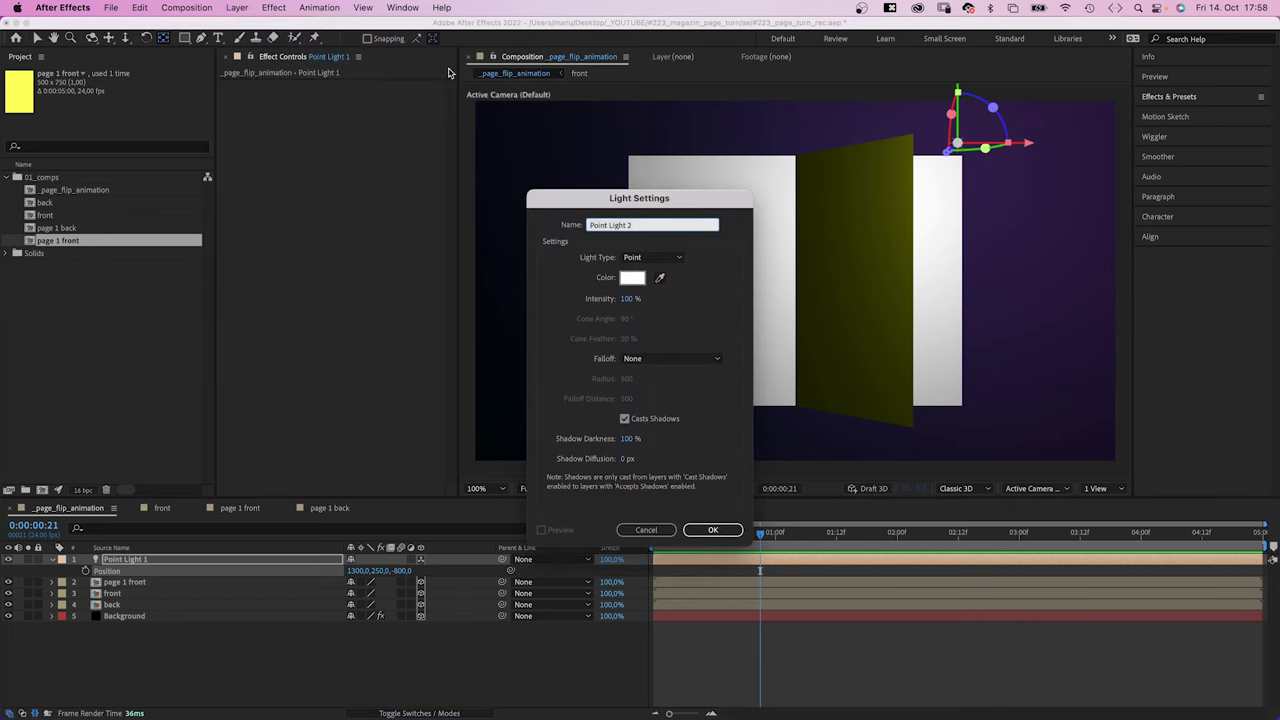
left_click(631, 259)
left_click(628, 315)
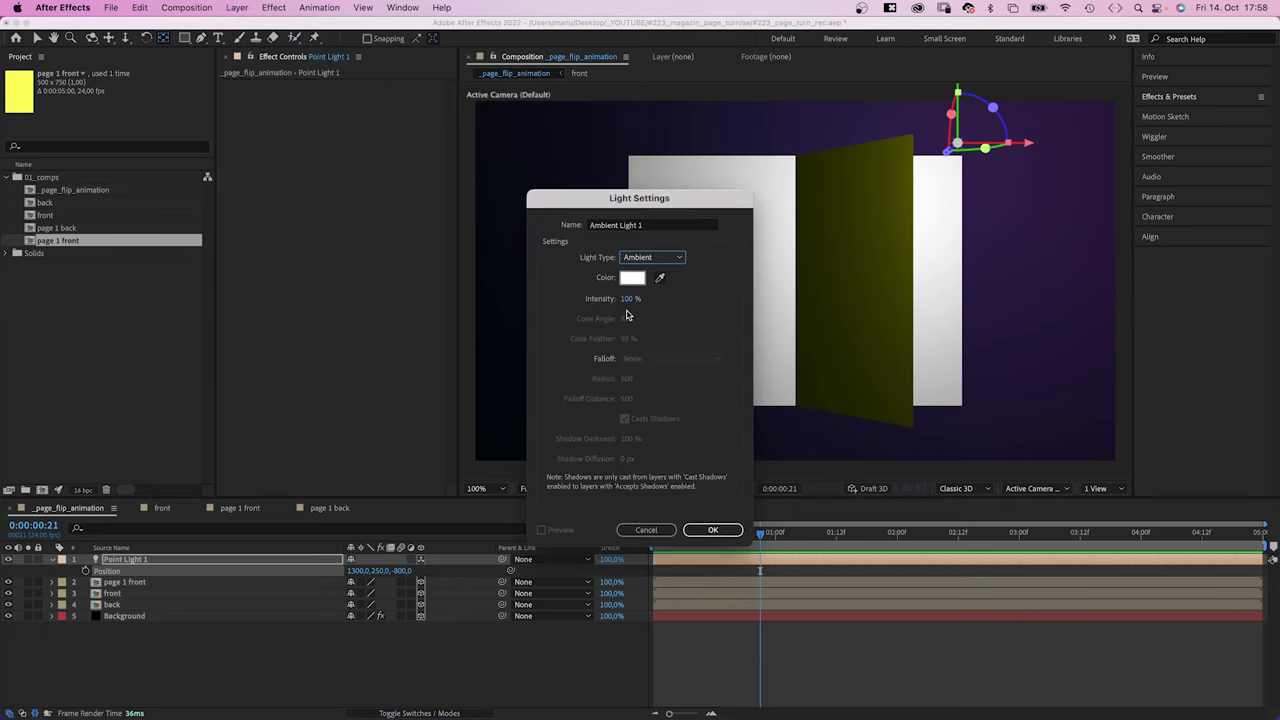
left_click(710, 530)
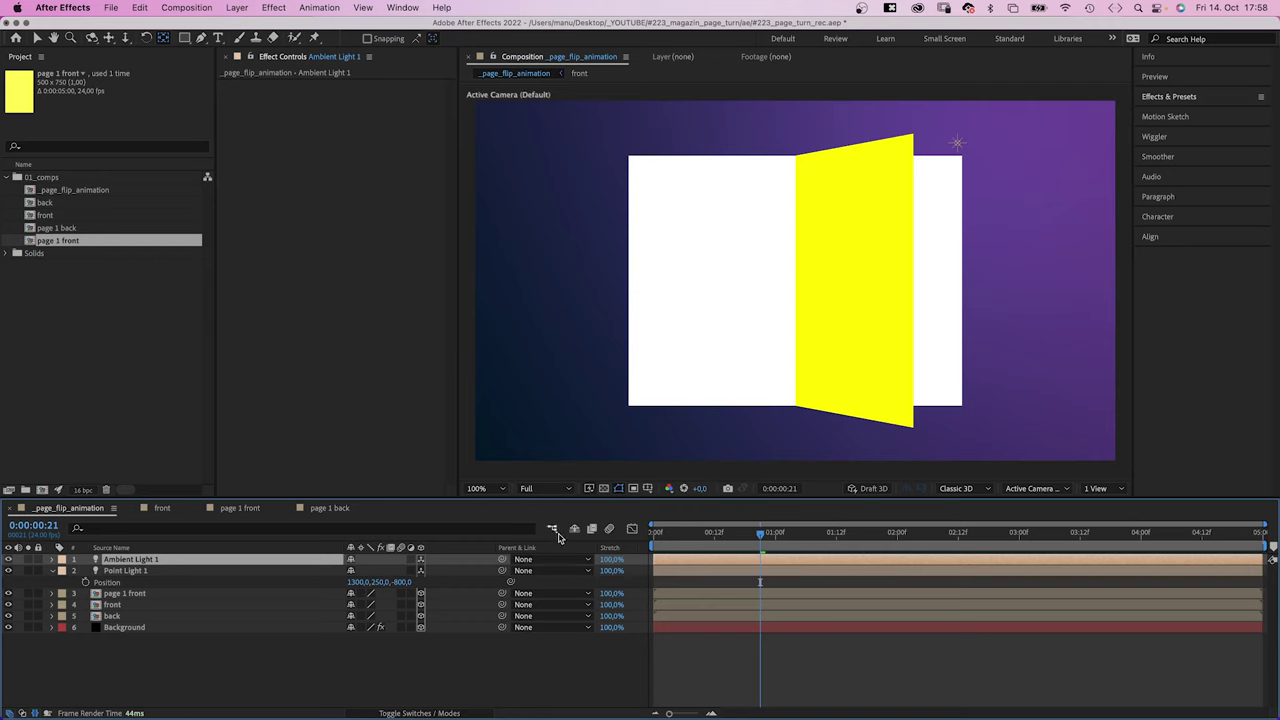
Set Ambient Light 1's intensity to 20%, then select page 1 front.
left_click(52, 559)
left_click(63, 572)
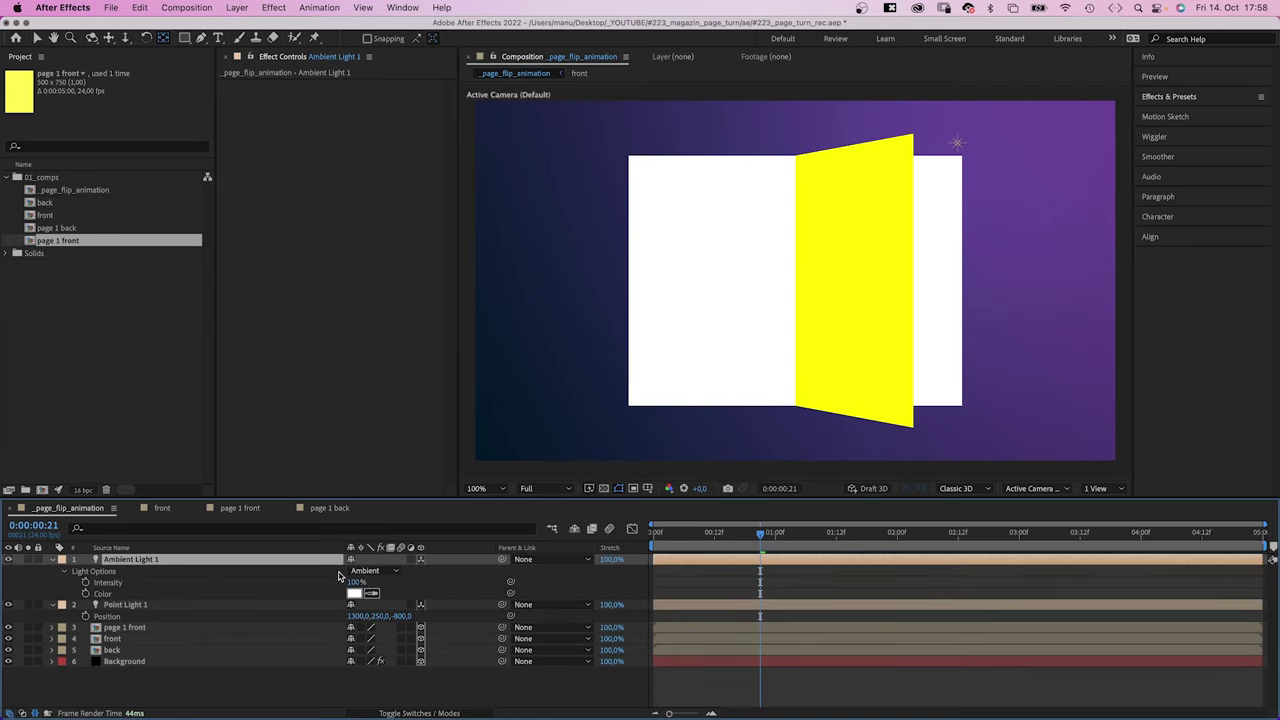
left_click(356, 582)
type("20")
key("Return")
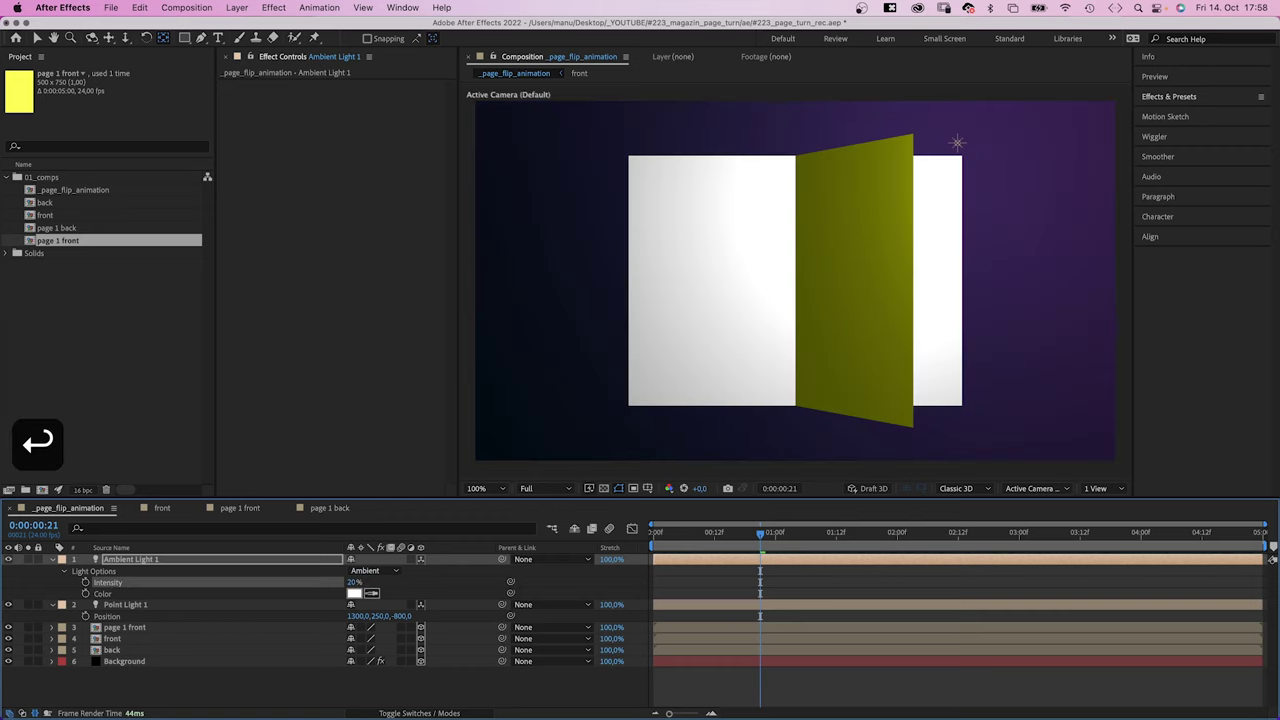
left_click(54, 560)
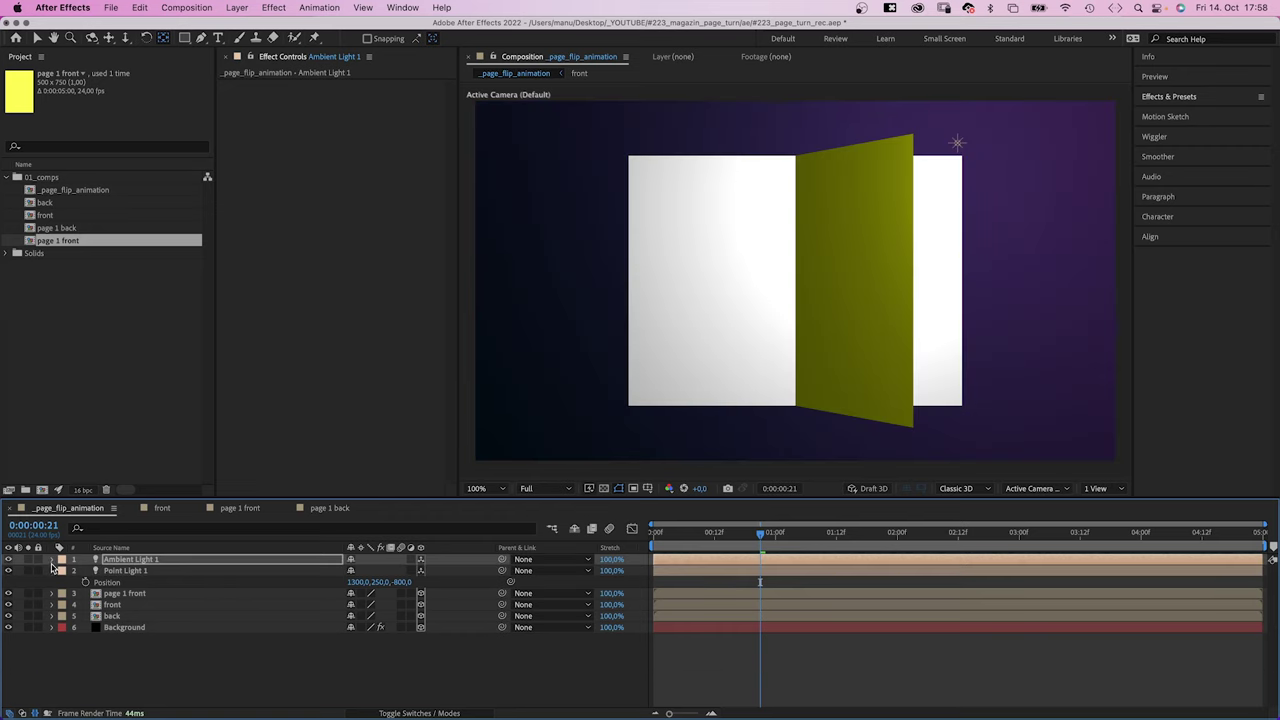
left_click(115, 594)
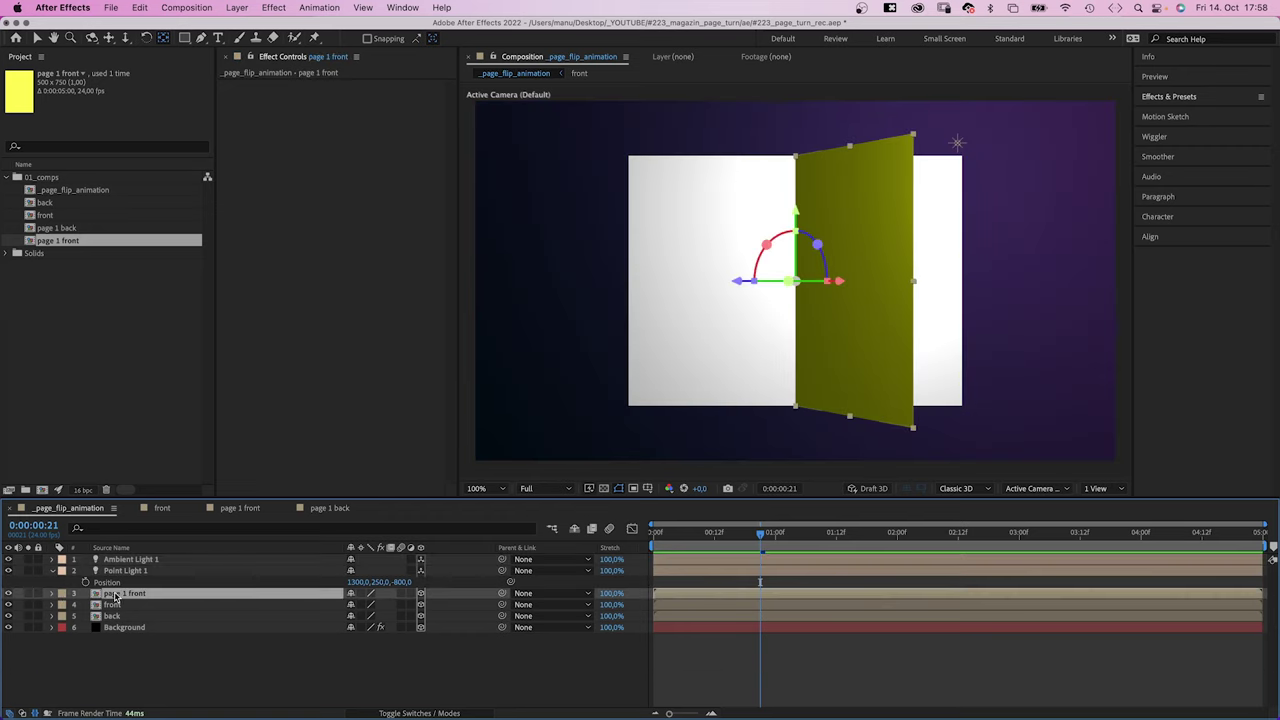
Switch the composition's 3D renderer to Cinema 4D.
left_click(52, 594)
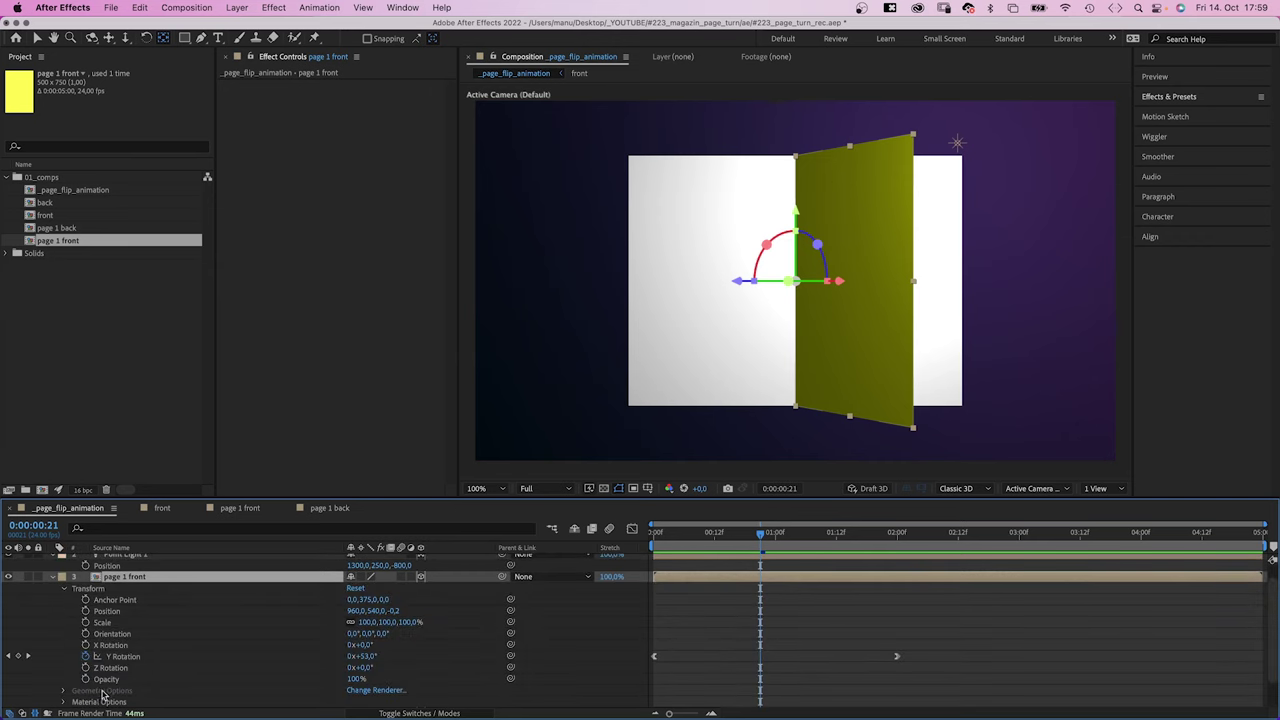
left_click(376, 690)
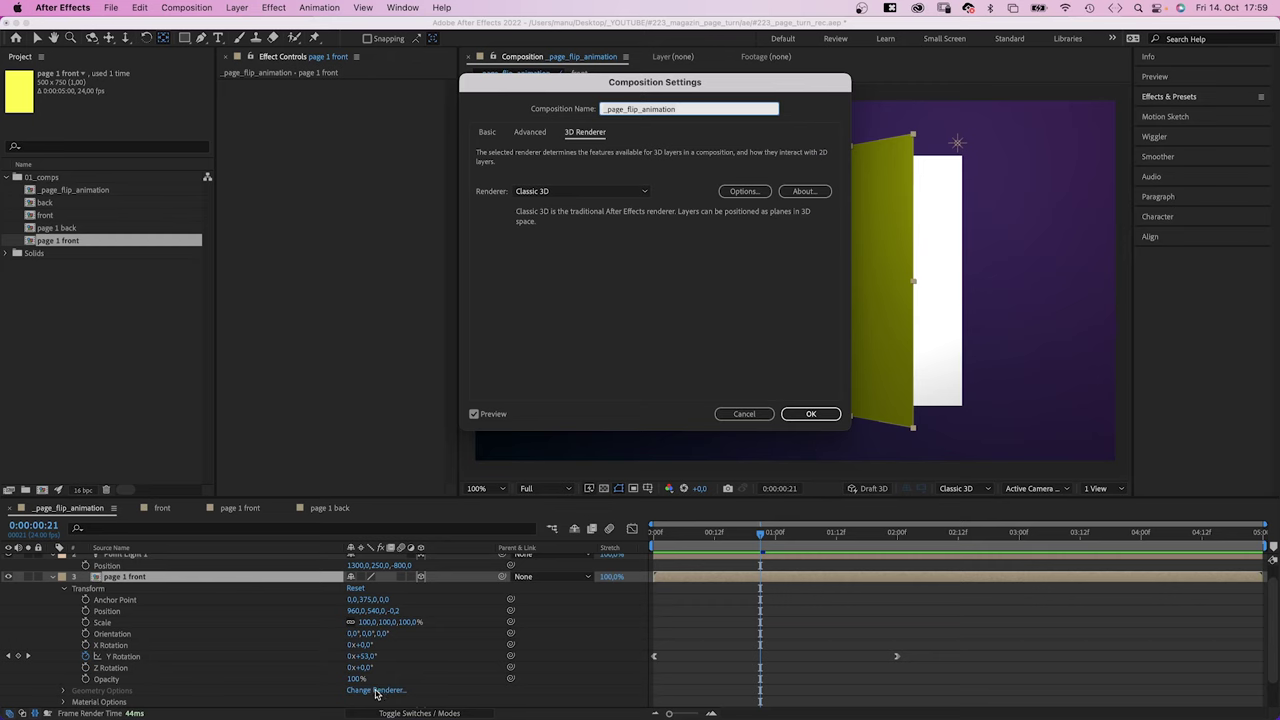
left_click(603, 191)
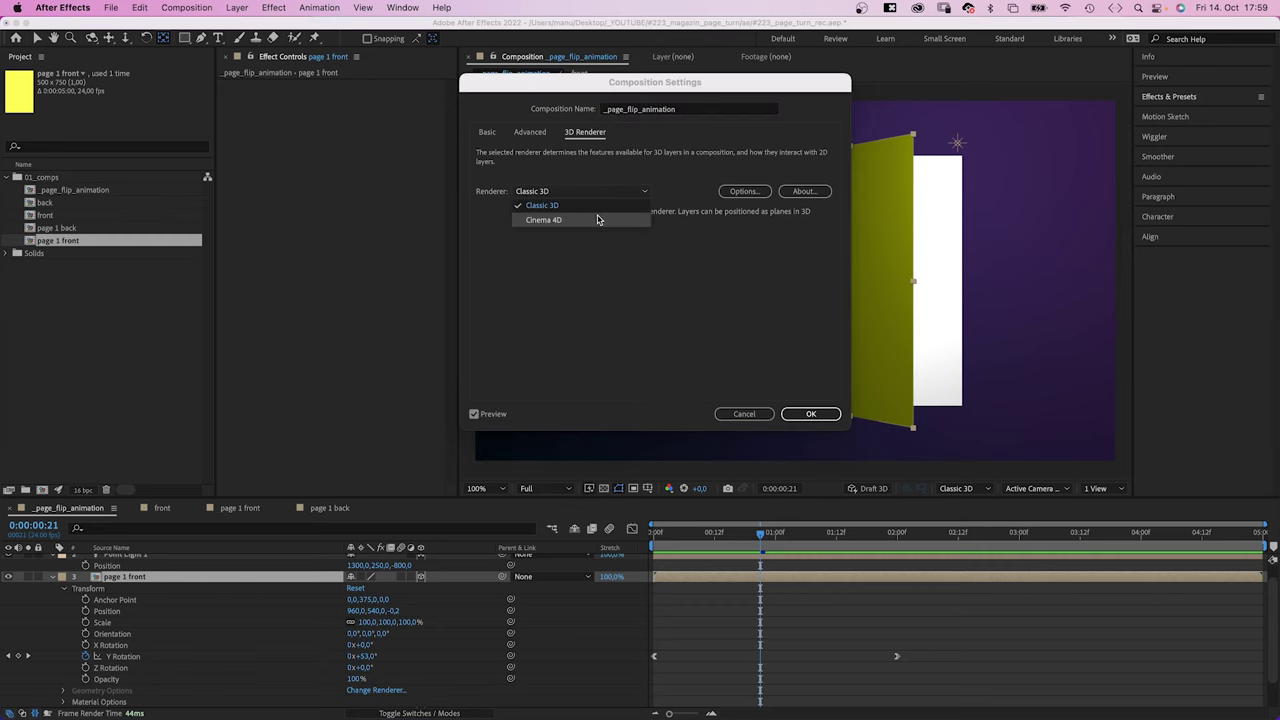
left_click(596, 220)
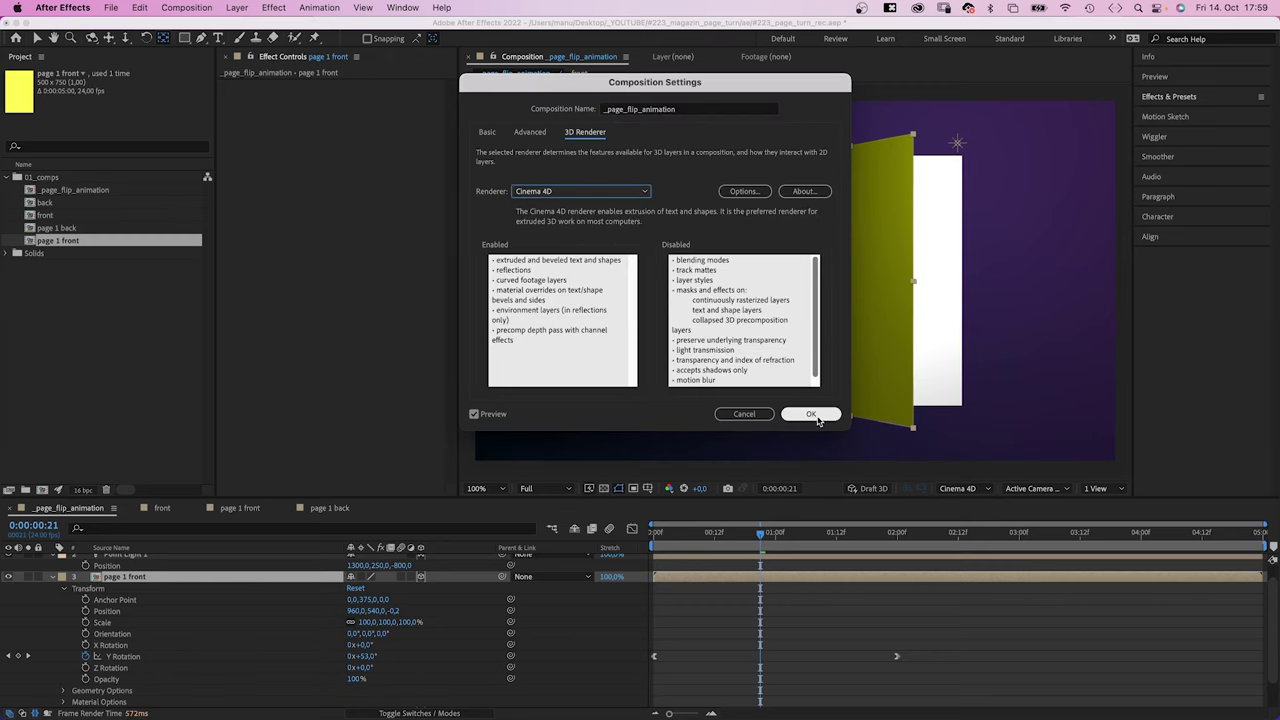
left_click(810, 413)
Turn on Casts Shadows in page 1 front's Material Options.
left_click(34, 38)
left_click(63, 703)
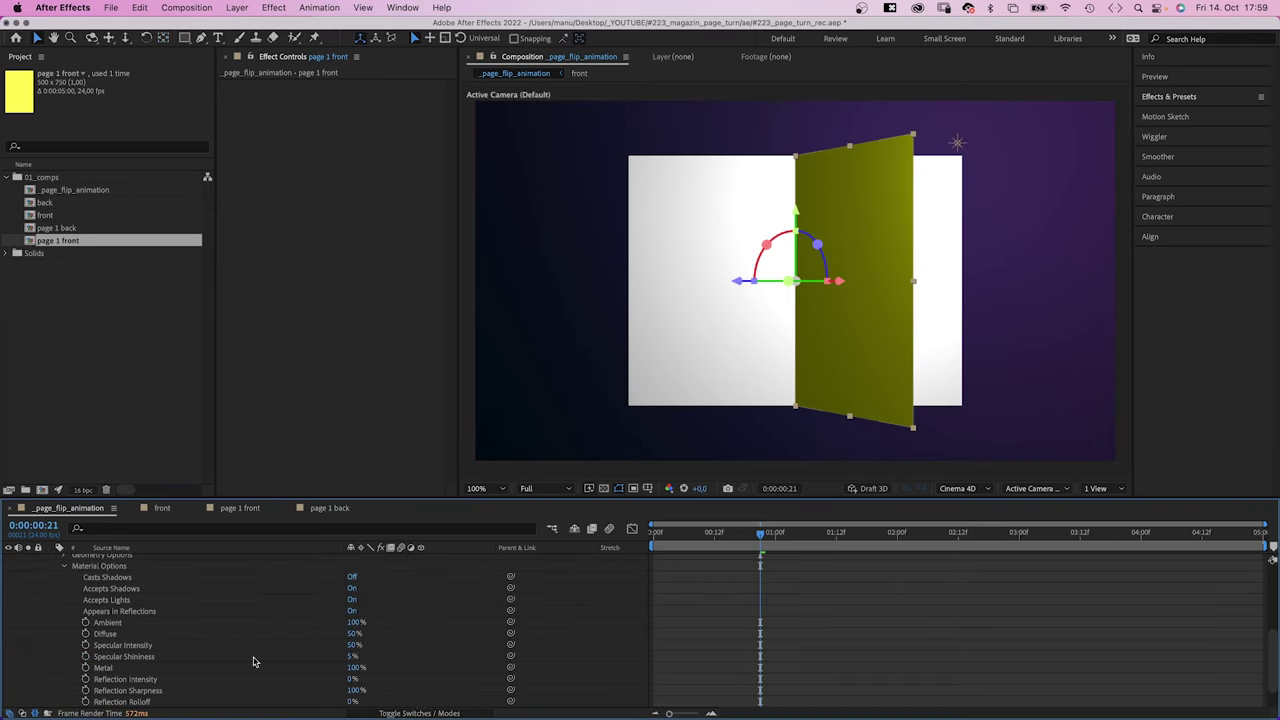
left_click(352, 578)
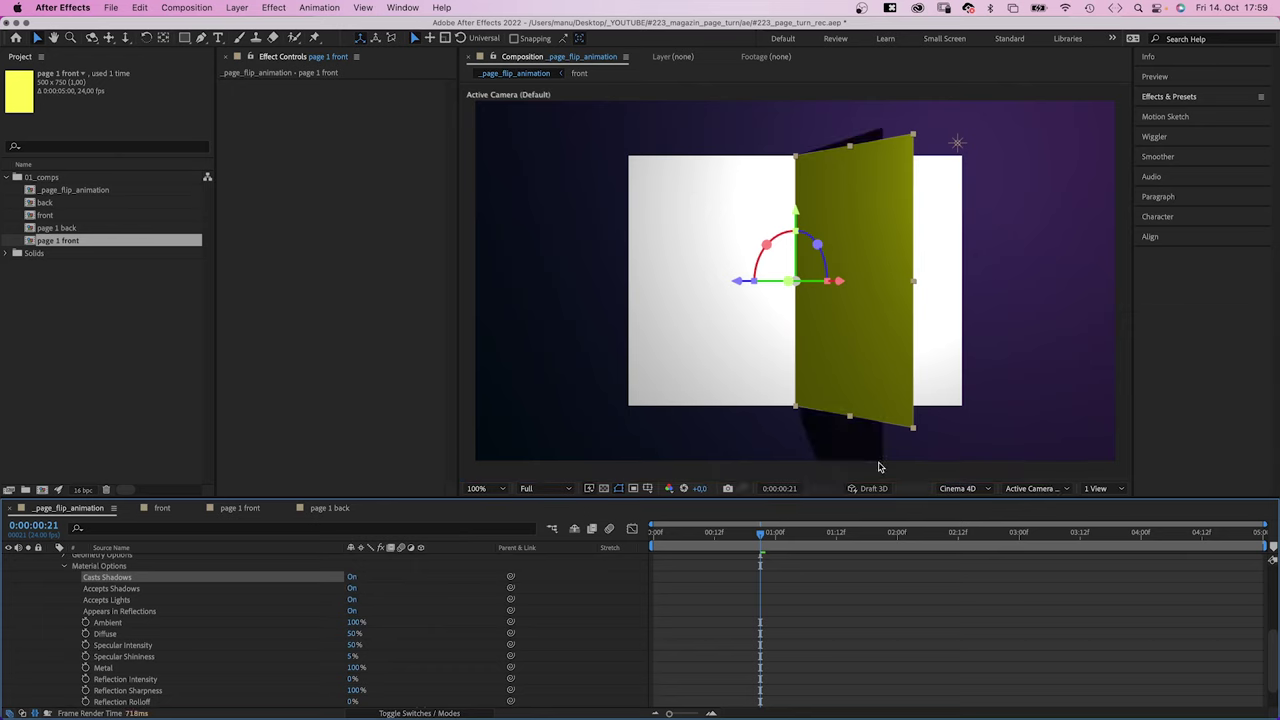
Set Point Light 1's Shadow Diffusion to 200 pixels.
left_click(63, 567)
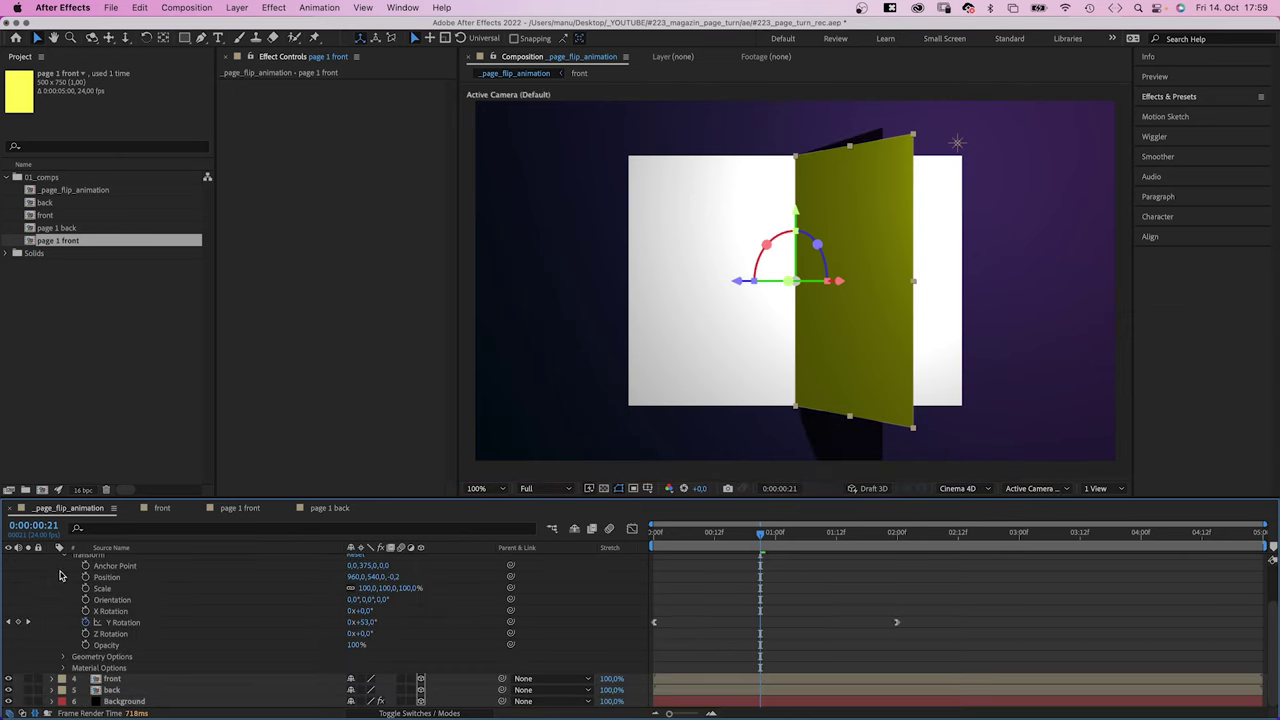
scroll(1250, 610, "up", 3)
left_click(52, 571)
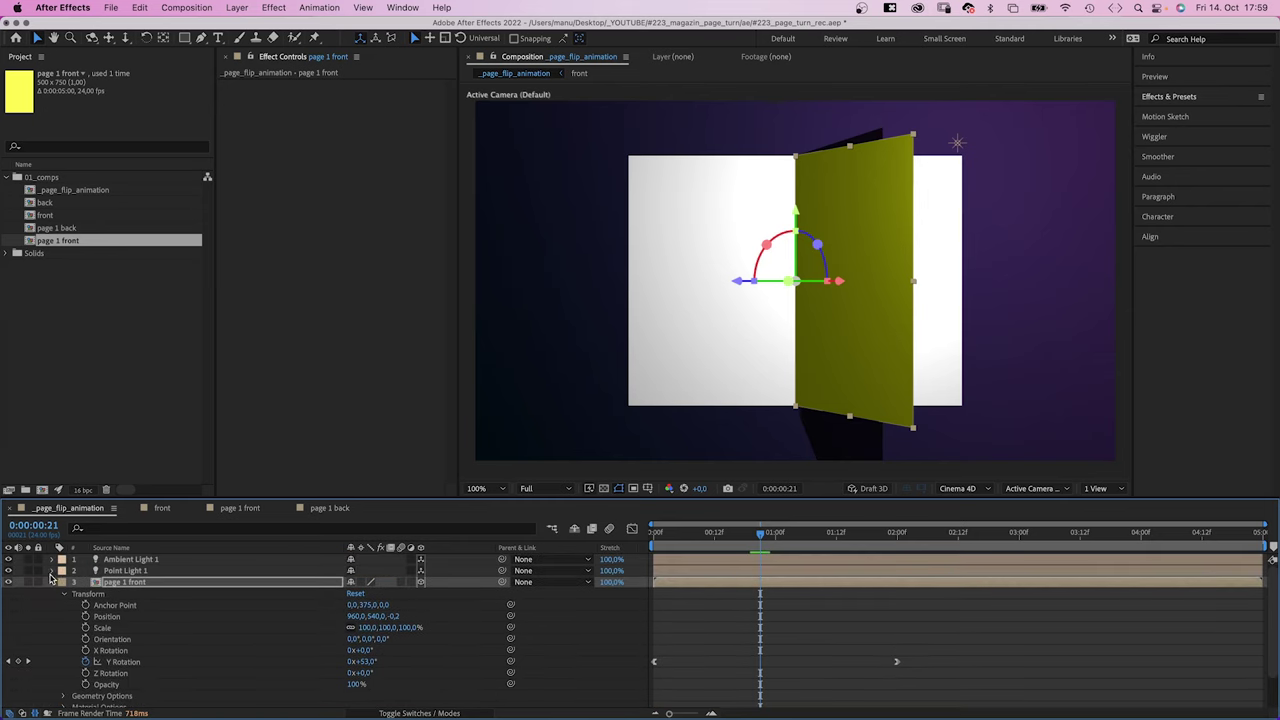
left_click(52, 571)
left_click(64, 606)
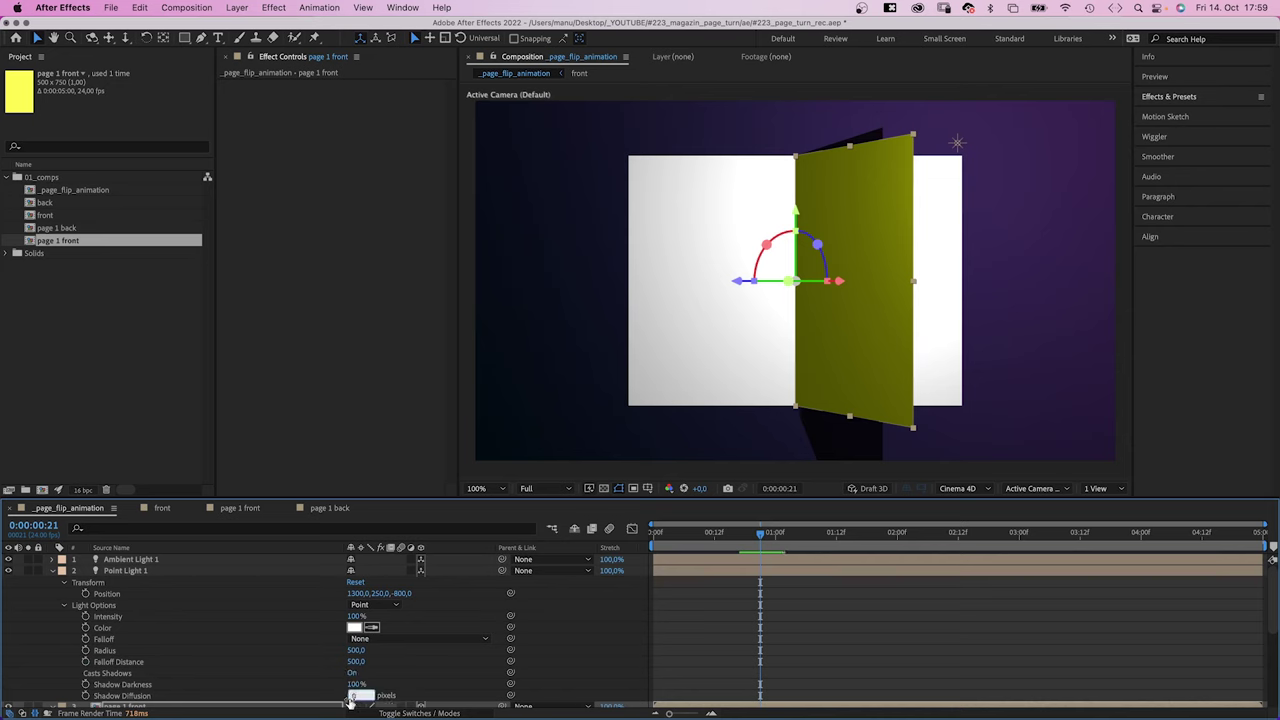
type("200")
key("Return")
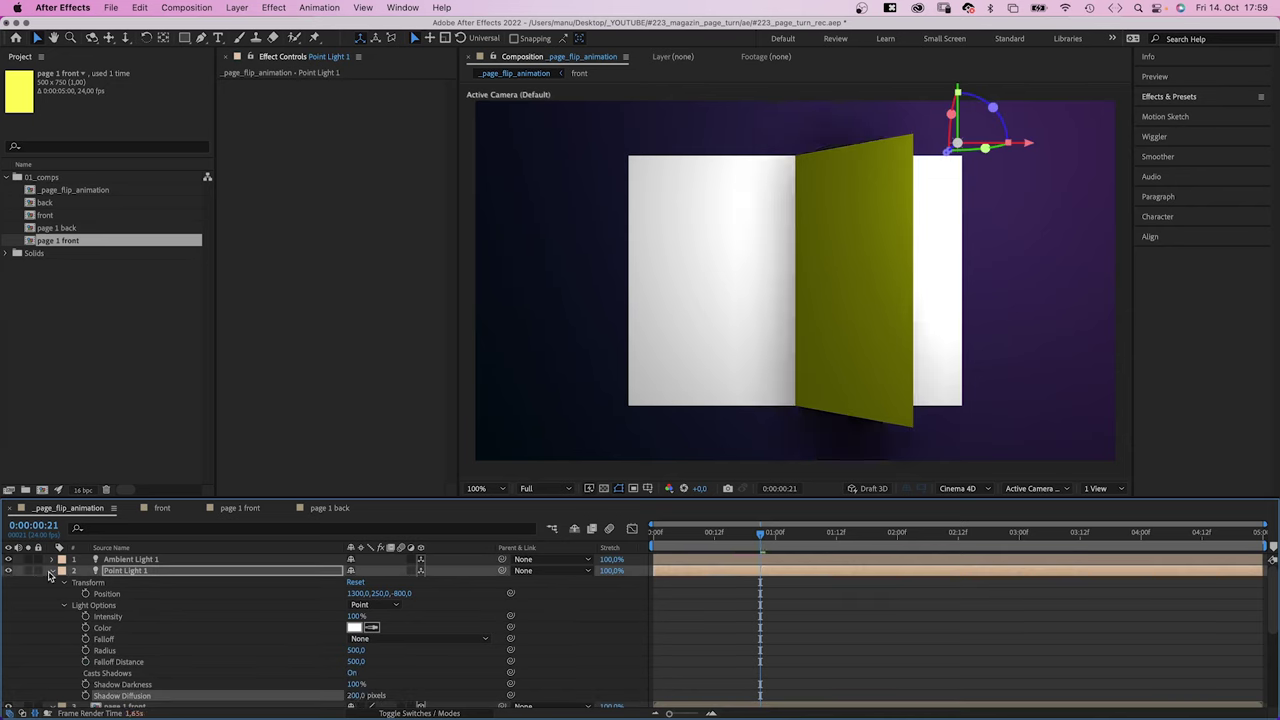
left_click(51, 571)
Turn on Casts Shadows in the Material Options of the back and front layers.
left_click(53, 583)
left_click(52, 604)
left_click(63, 702)
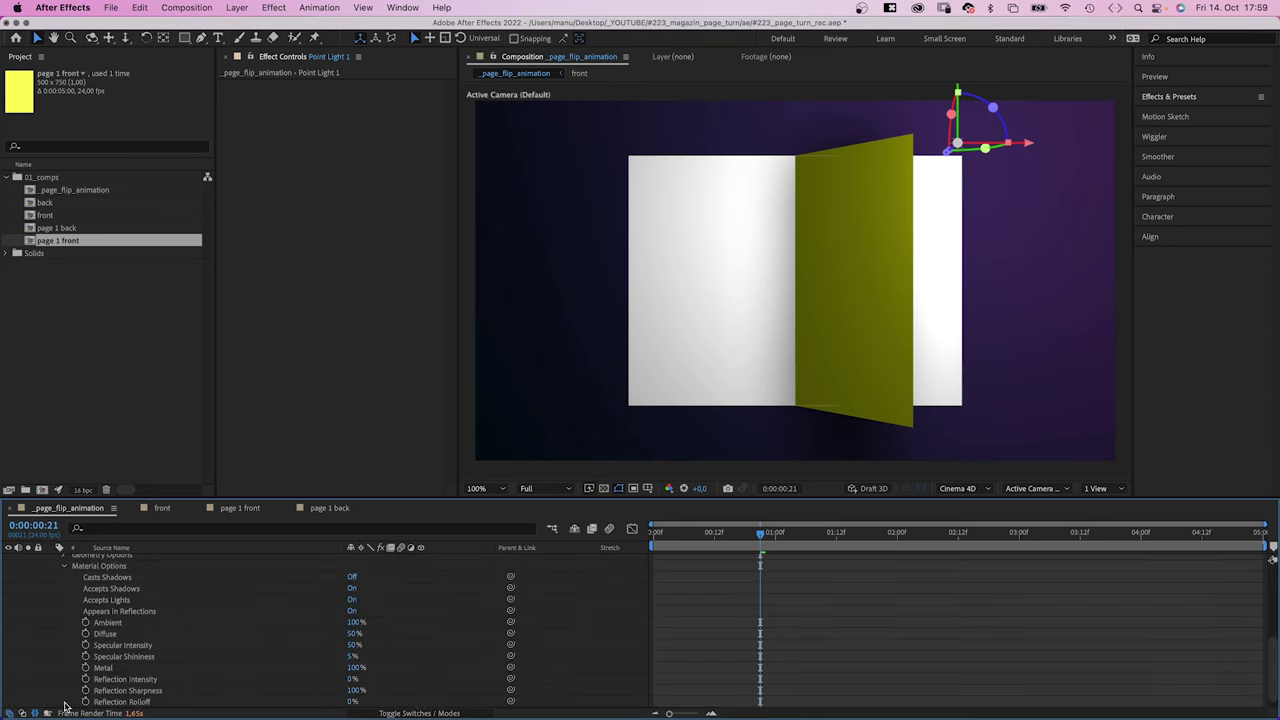
left_click(349, 579)
left_click(64, 566)
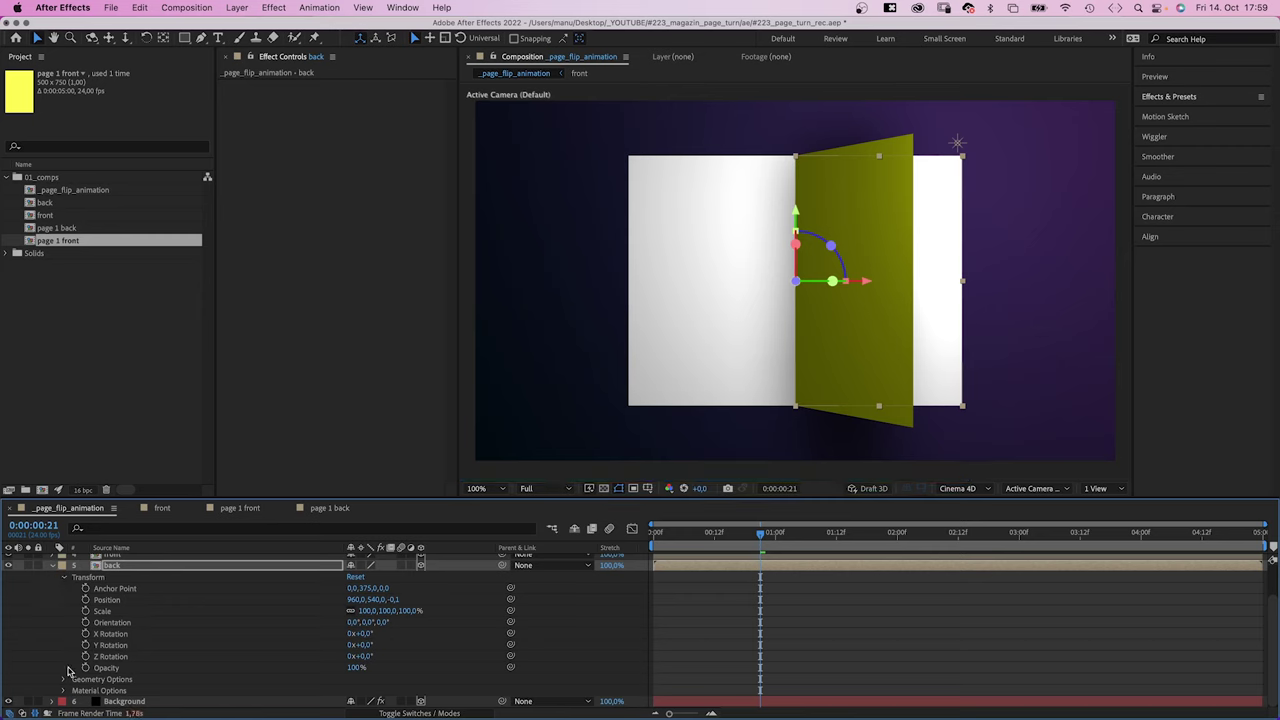
left_click(53, 566)
left_click(49, 603)
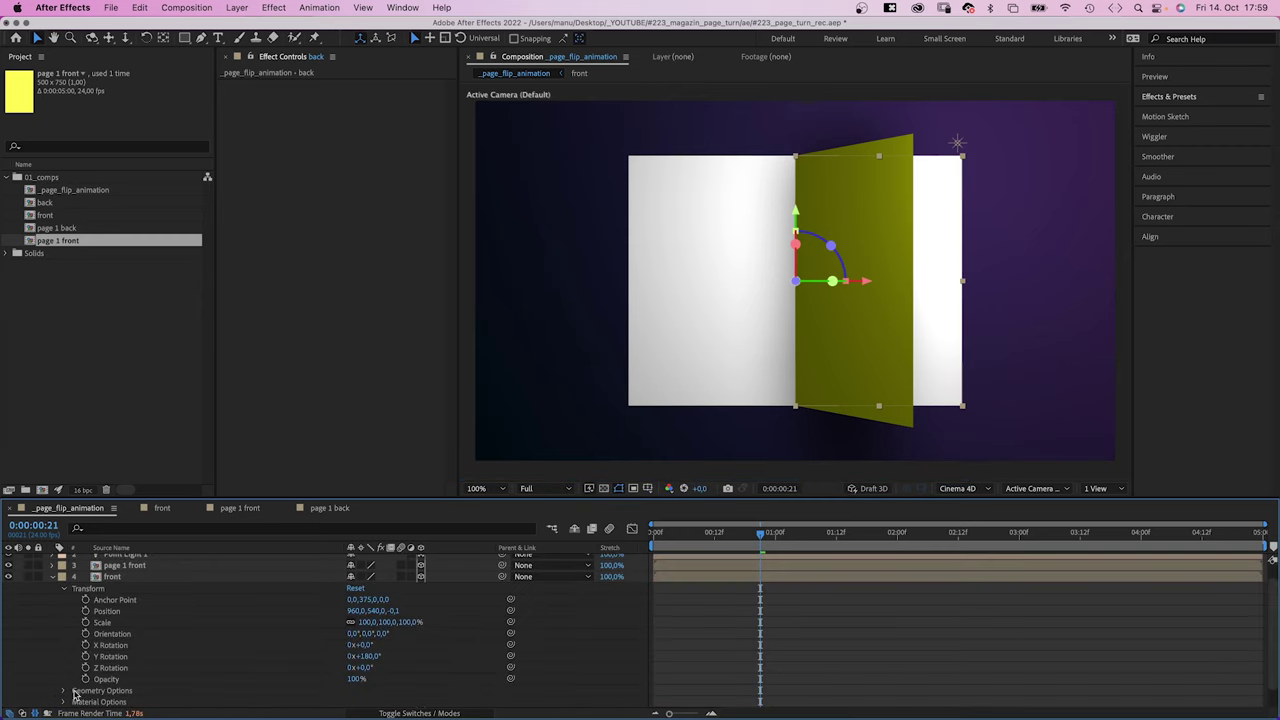
left_click(63, 702)
left_click(364, 597)
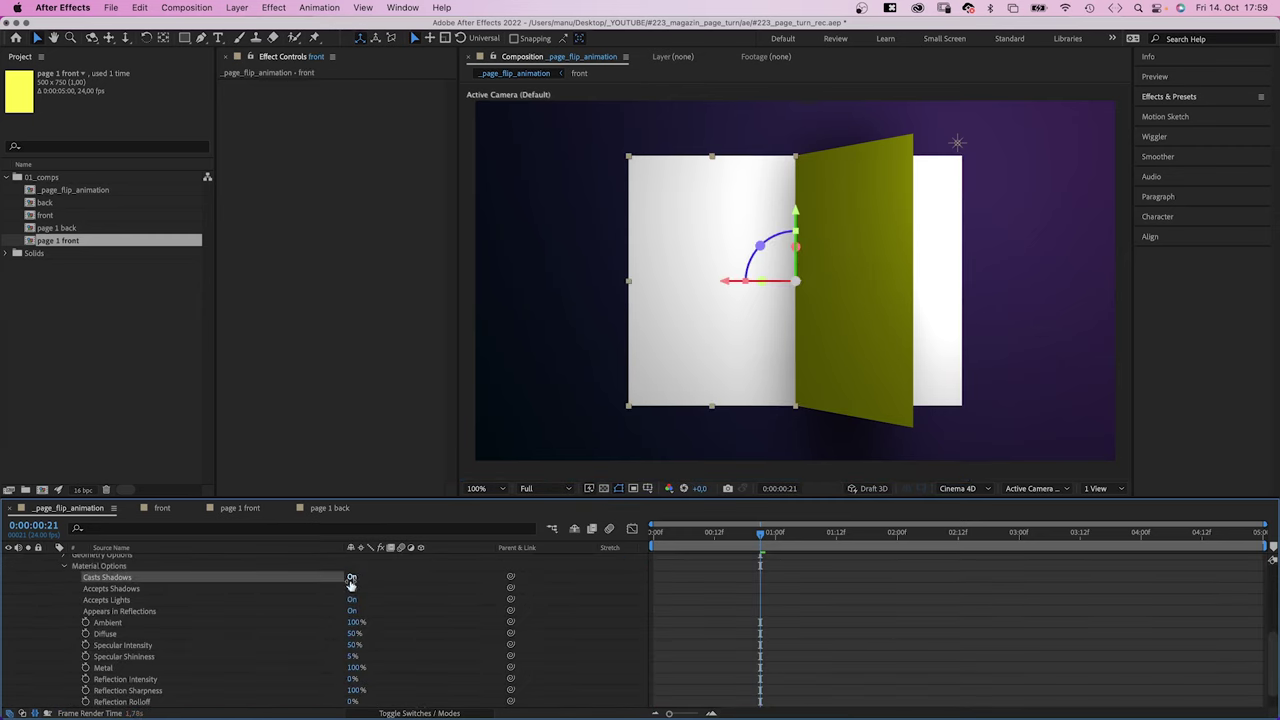
left_click(64, 566)
key("super+grave")
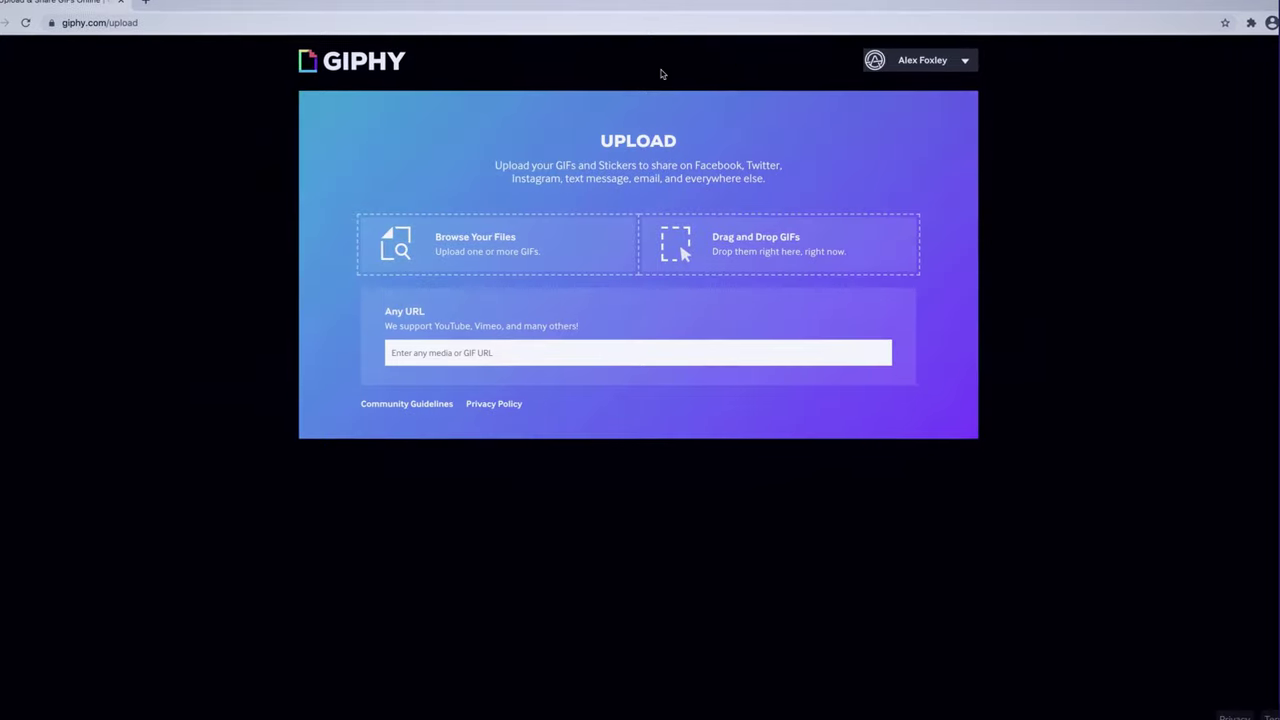
left_click(494, 246)
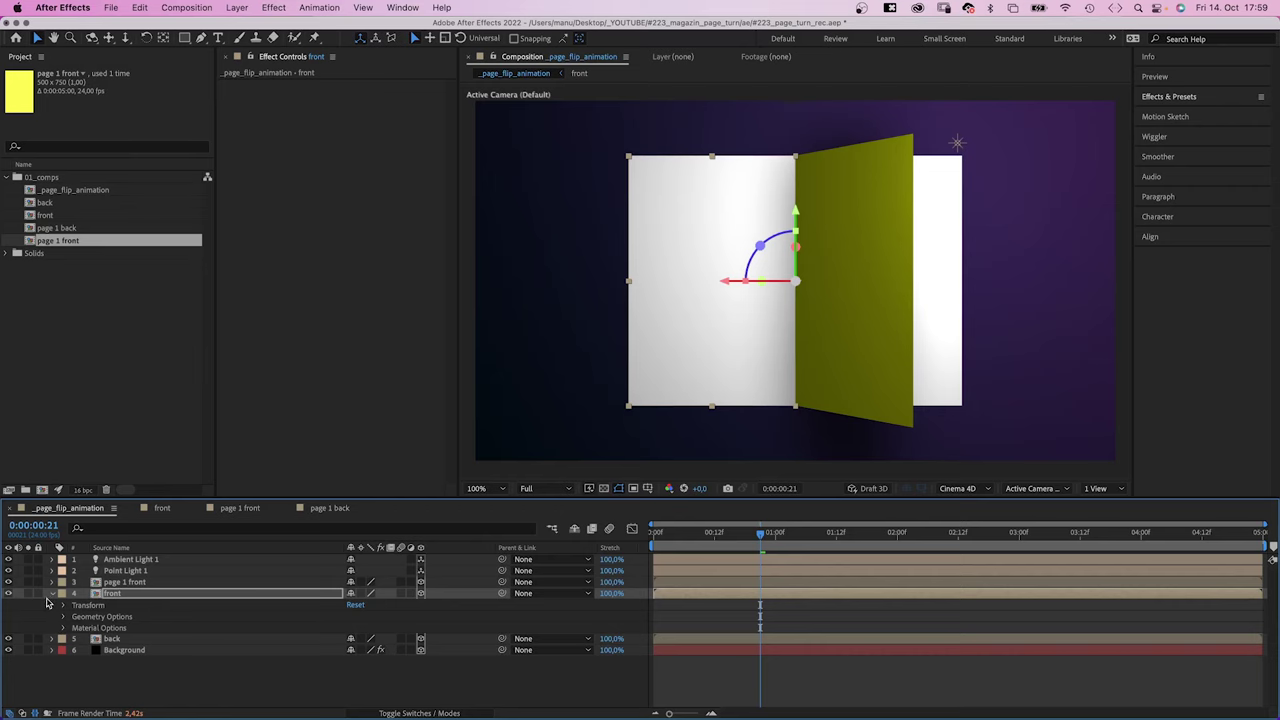
Give page 1 front 10 segments and a starting curvature of -30%.
left_click(52, 604)
left_click(124, 583)
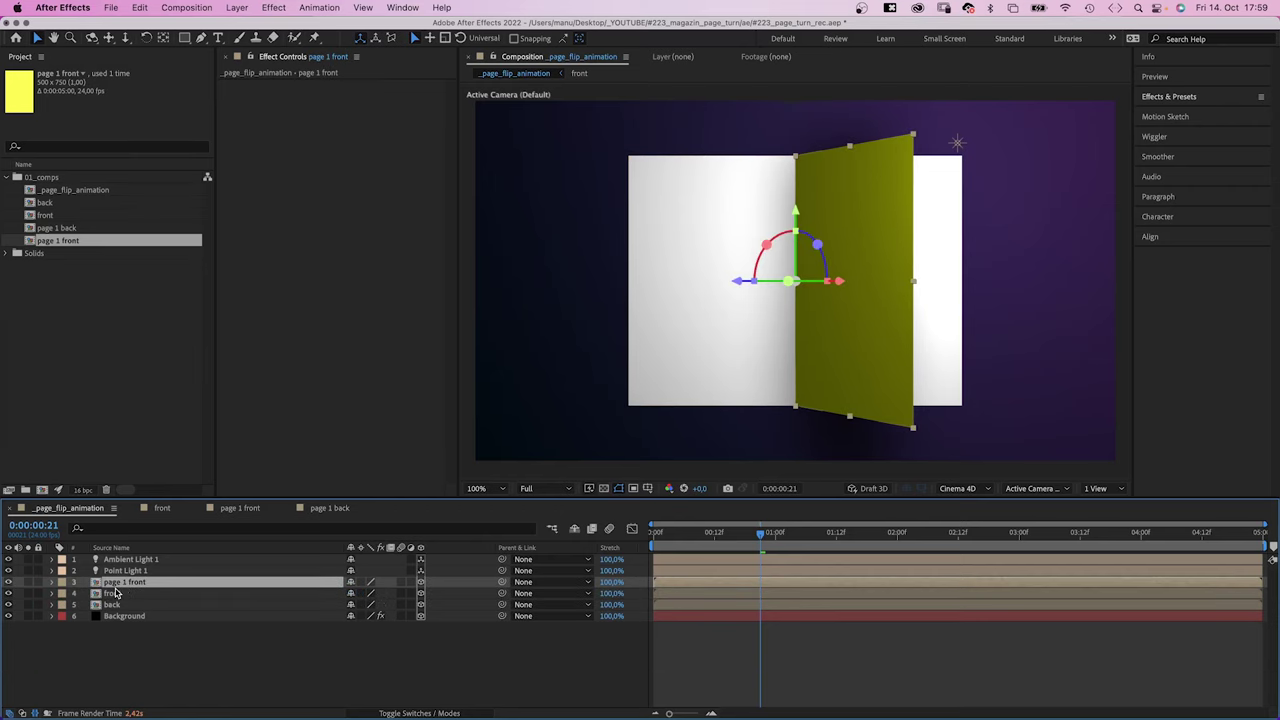
left_click(51, 583)
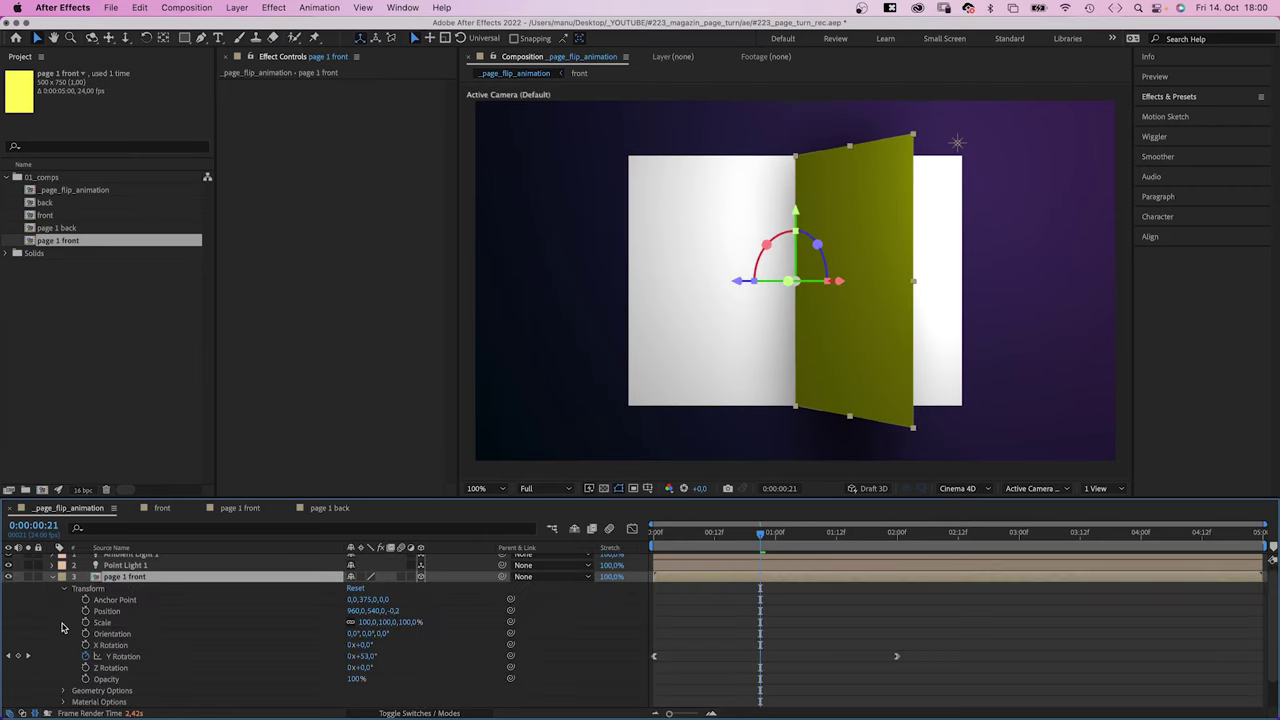
left_click(64, 589)
left_click(64, 606)
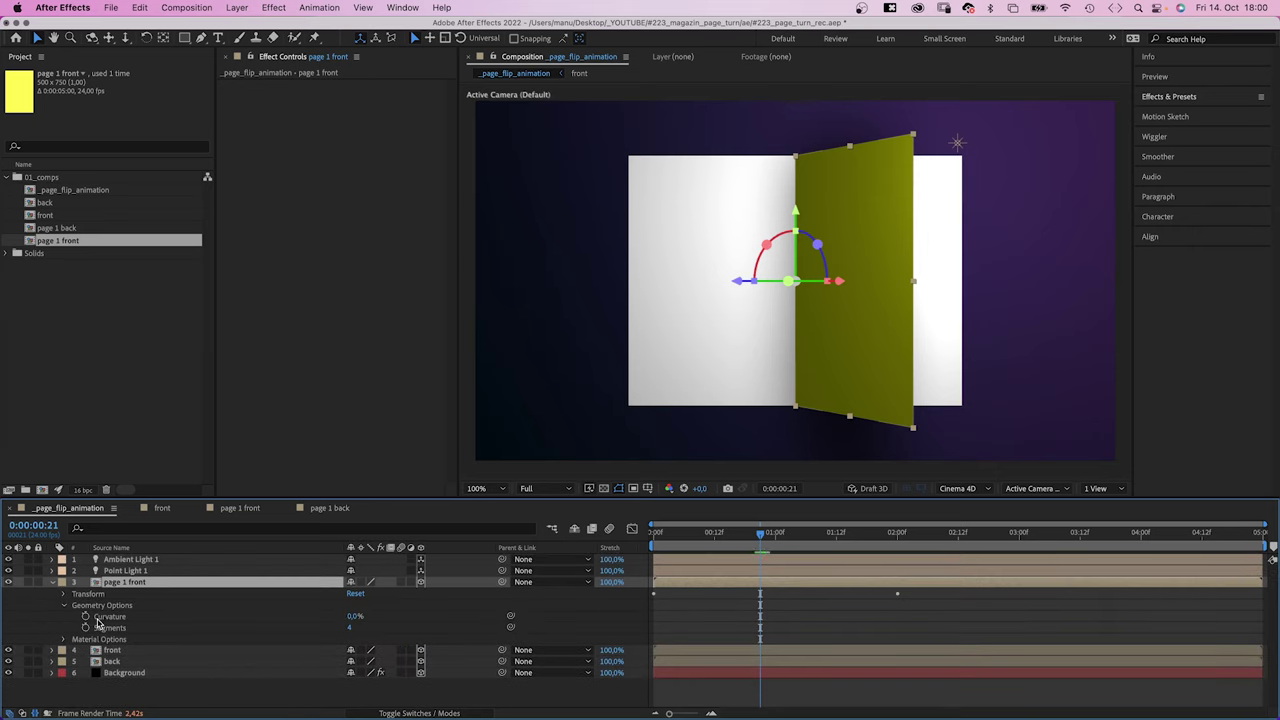
left_click(106, 629)
key("Home")
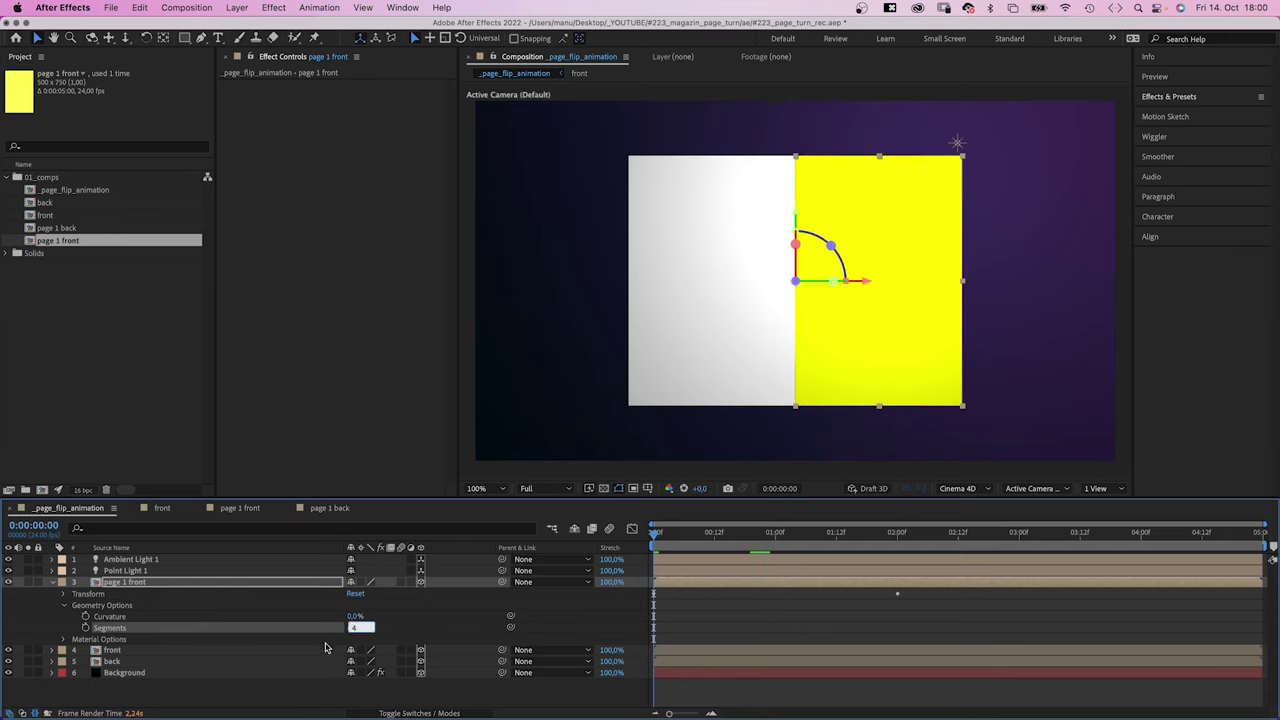
type("10")
key("Return")
type("-30")
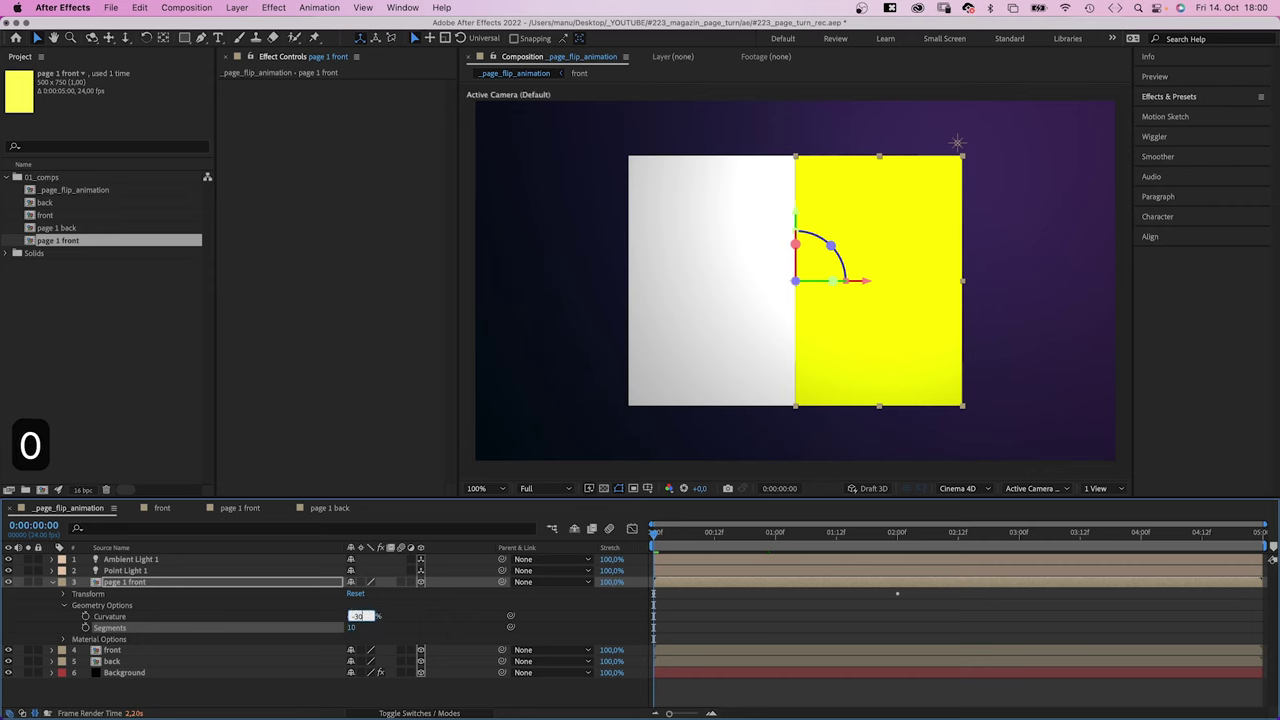
key("Return")
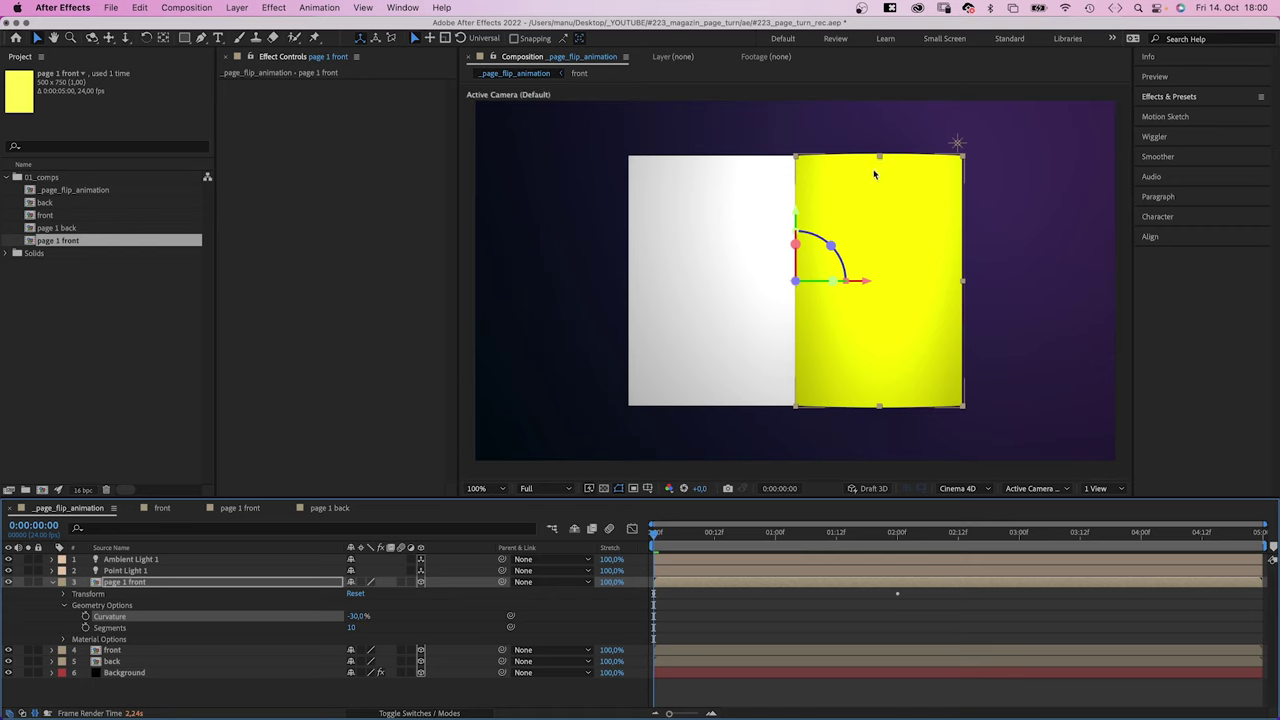
Turn on draft 3D and keyframe page 1 front's curvature to -75% at frame 16.
left_click(864, 491)
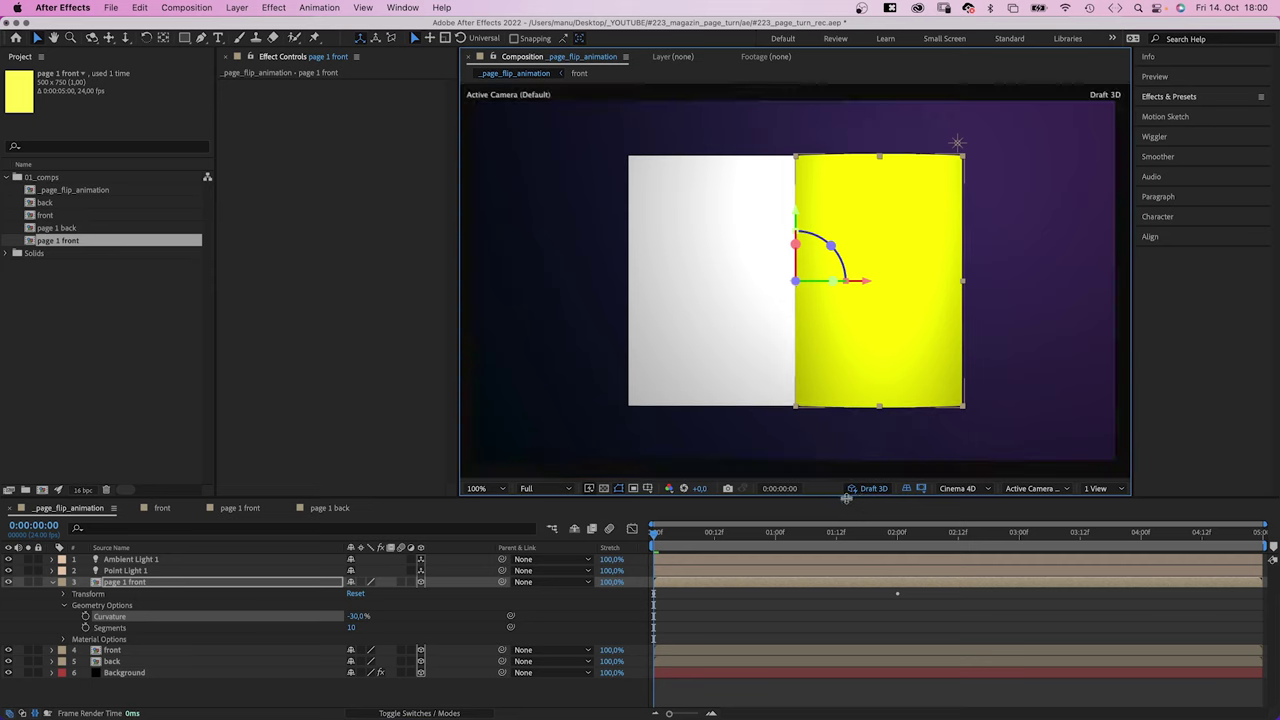
left_click(240, 624)
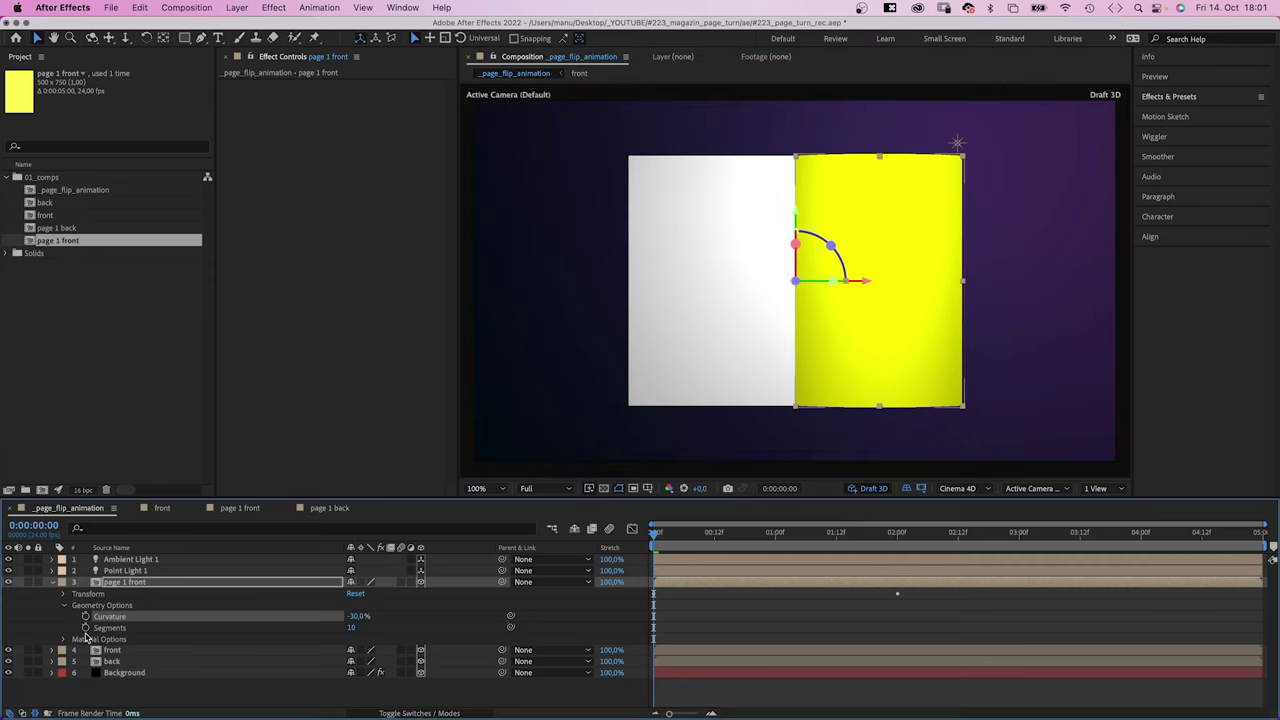
left_click(85, 616)
left_click_drag(656, 535, 735, 535)
type("-75")
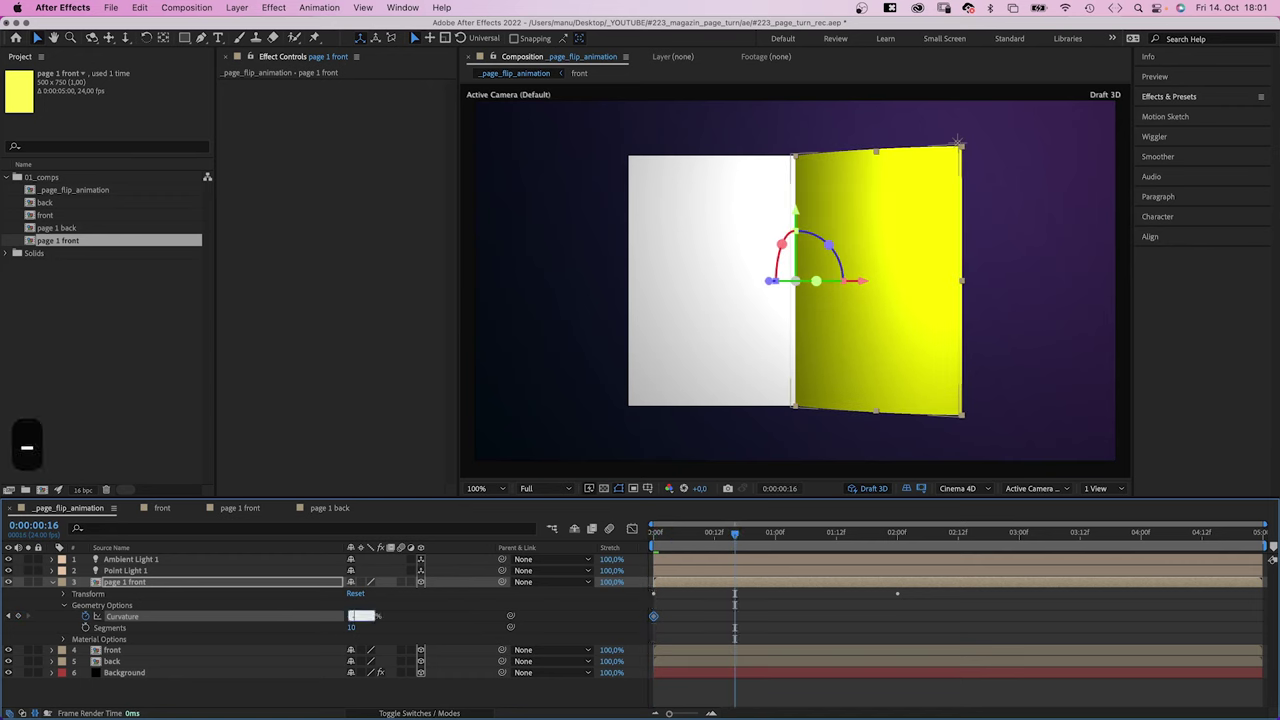
key("Return")
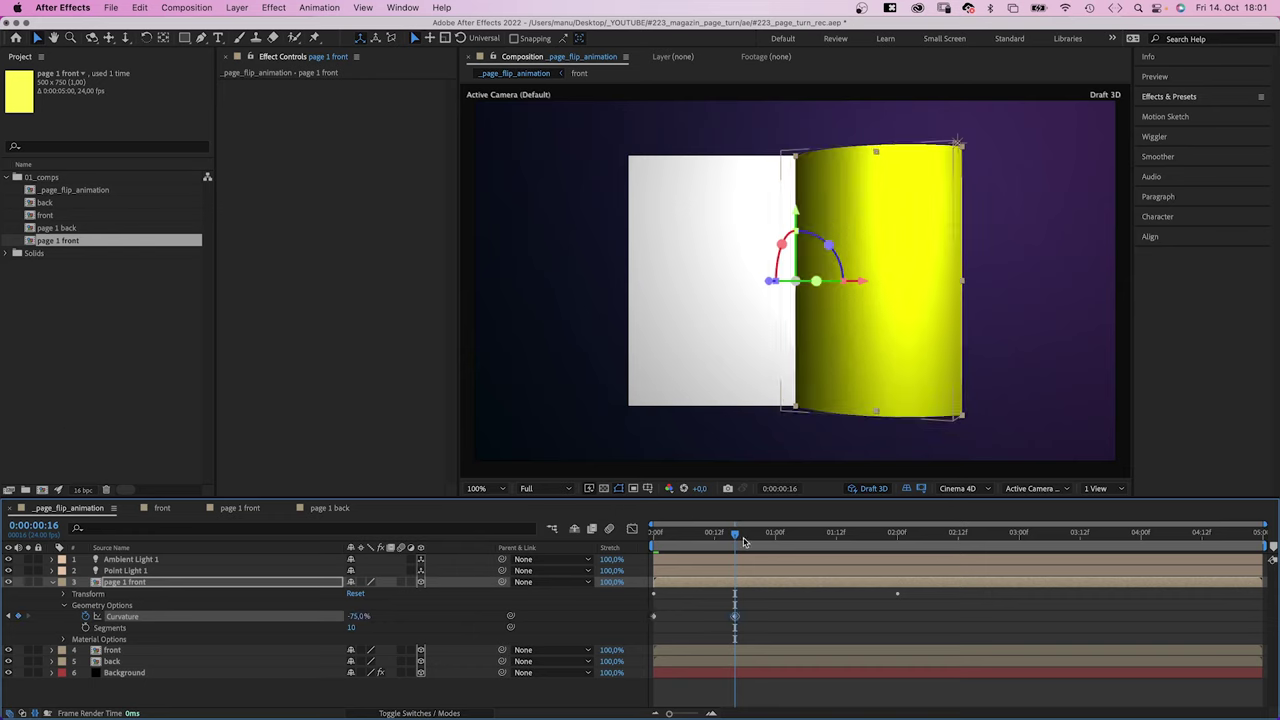
Add a 50% curvature keyframe at the one-second mark and review the bend.
left_click_drag(735, 537, 763, 537)
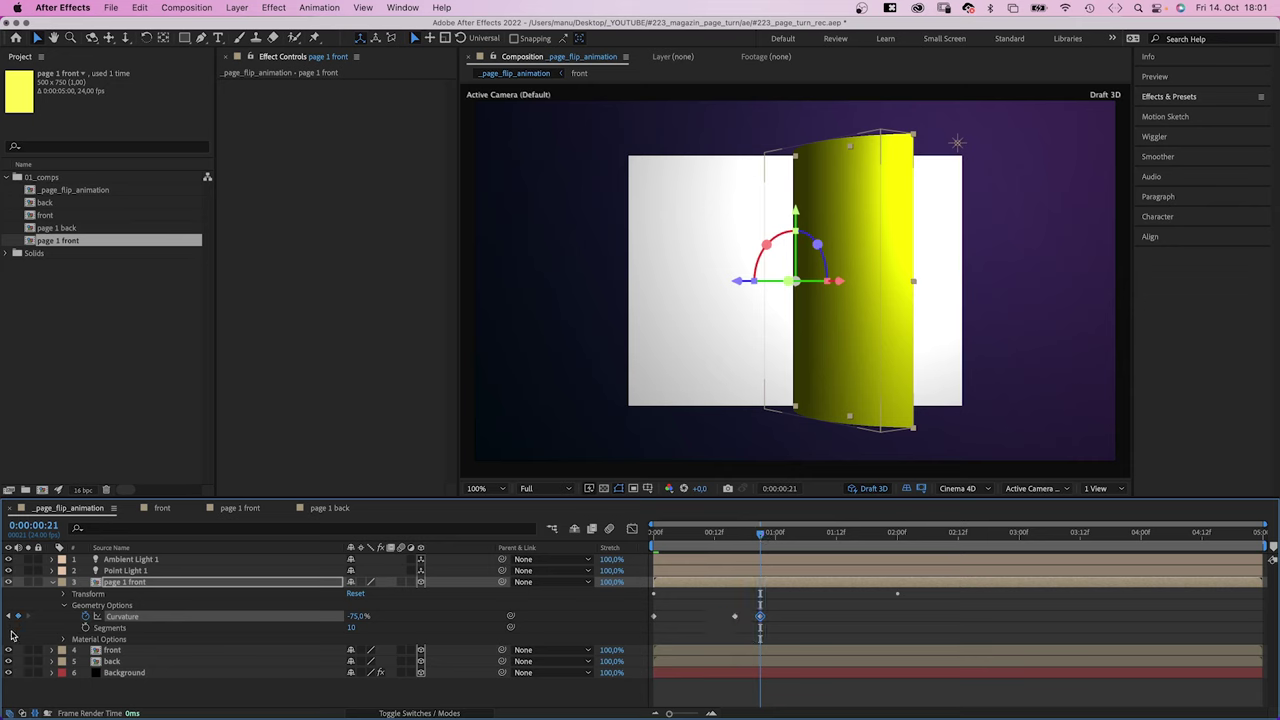
left_click_drag(760, 538, 765, 538)
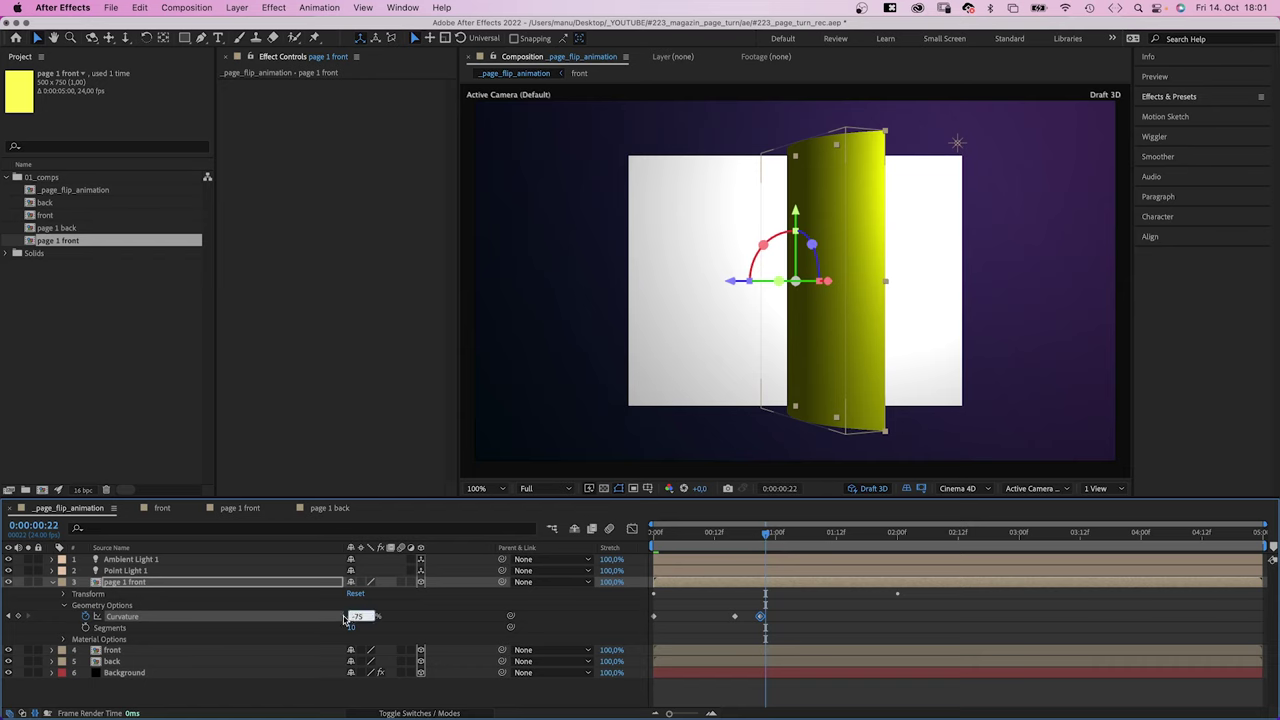
type("50")
key("Return")
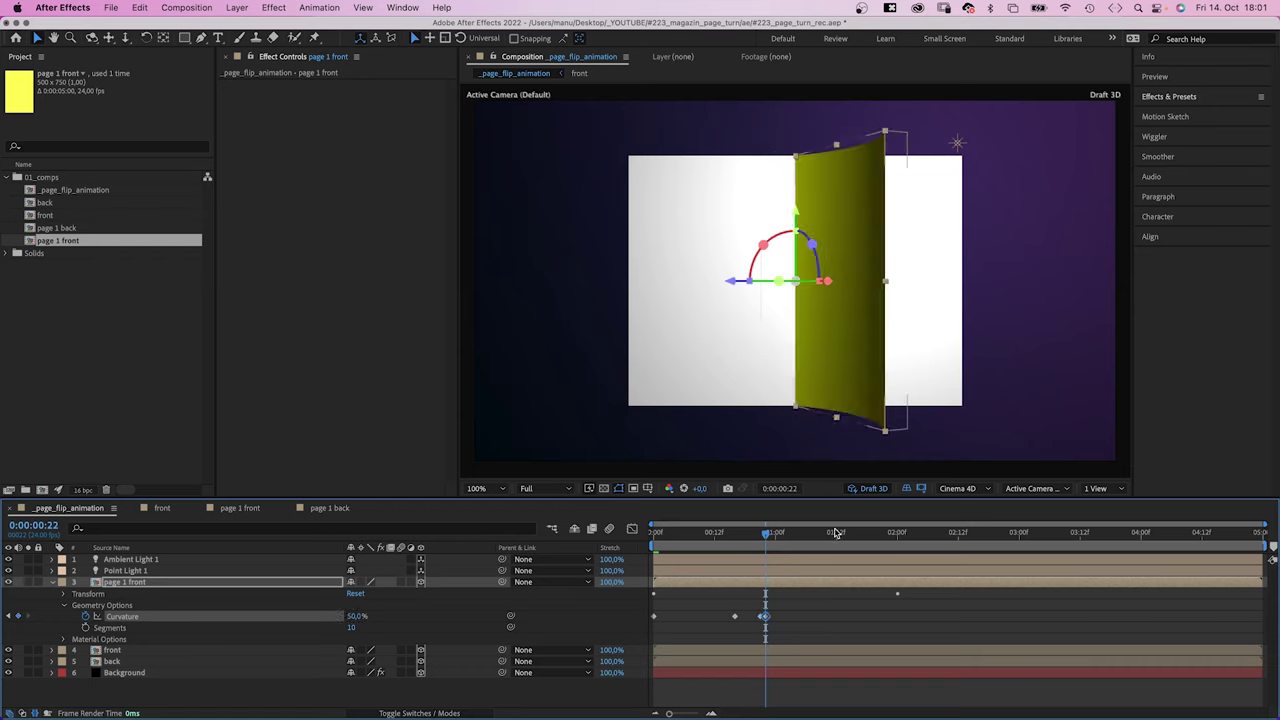
left_click(772, 536)
left_click_drag(772, 538, 779, 538)
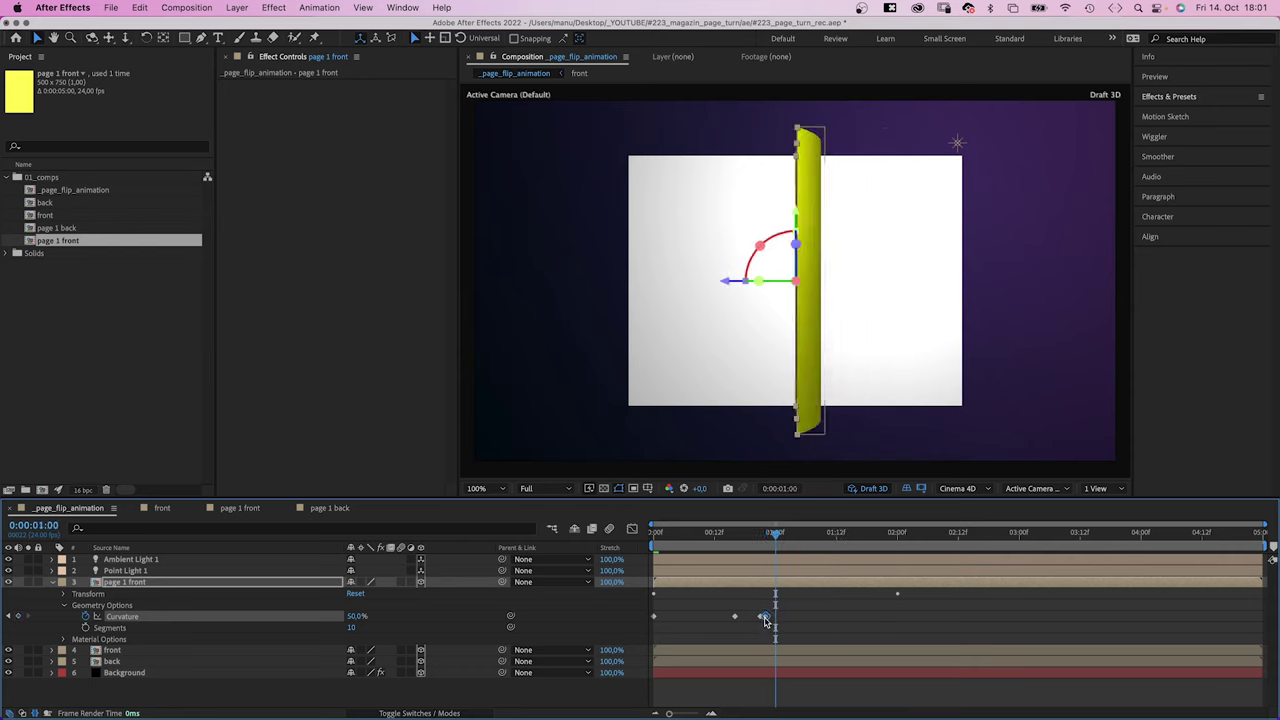
left_click_drag(765, 621, 775, 616)
left_click(766, 538)
left_click_drag(766, 538, 796, 535)
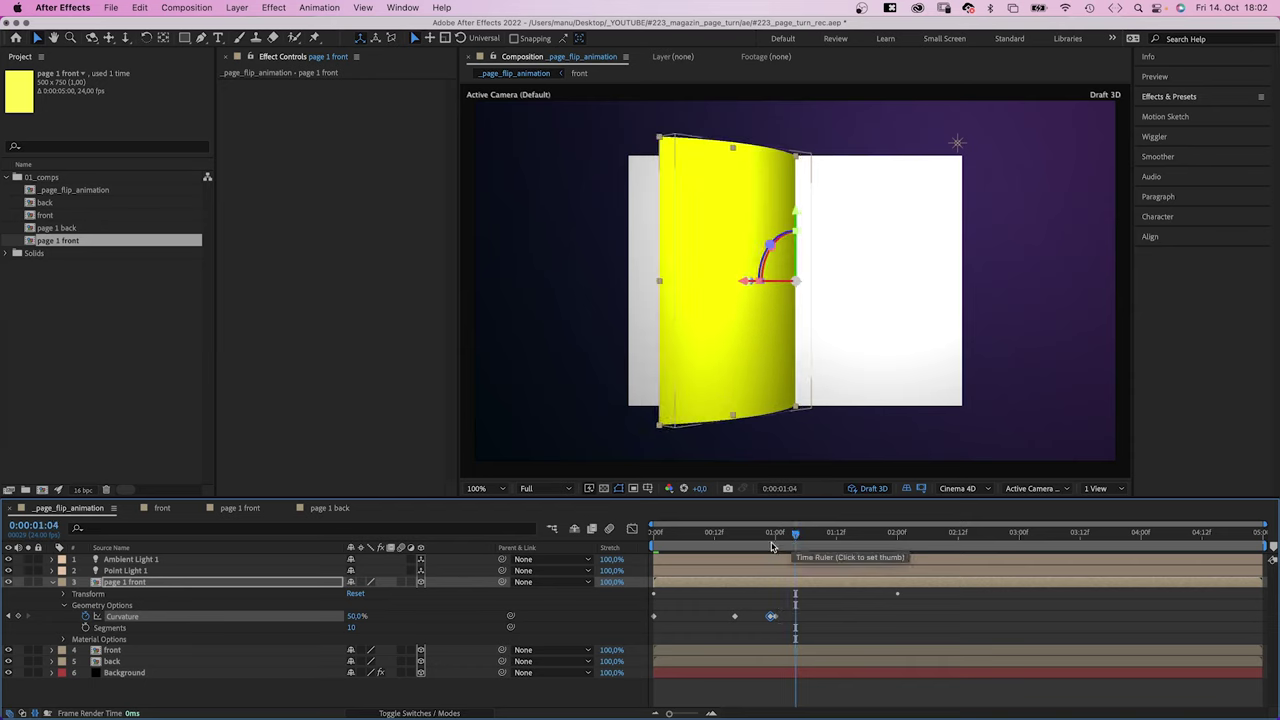
Set page 1 front's curvature to 85% at 1:04 and 30% at 1:16.
type("85")
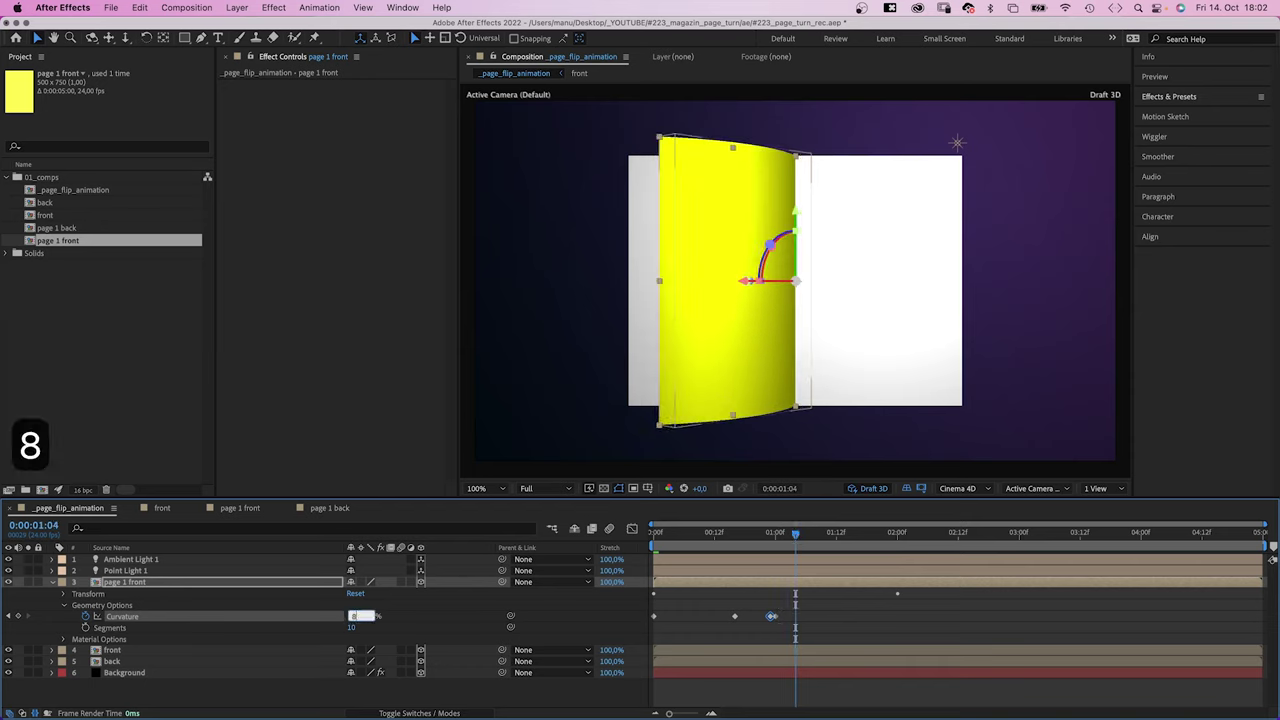
key("Return")
left_click(807, 536)
left_click_drag(808, 538, 860, 533)
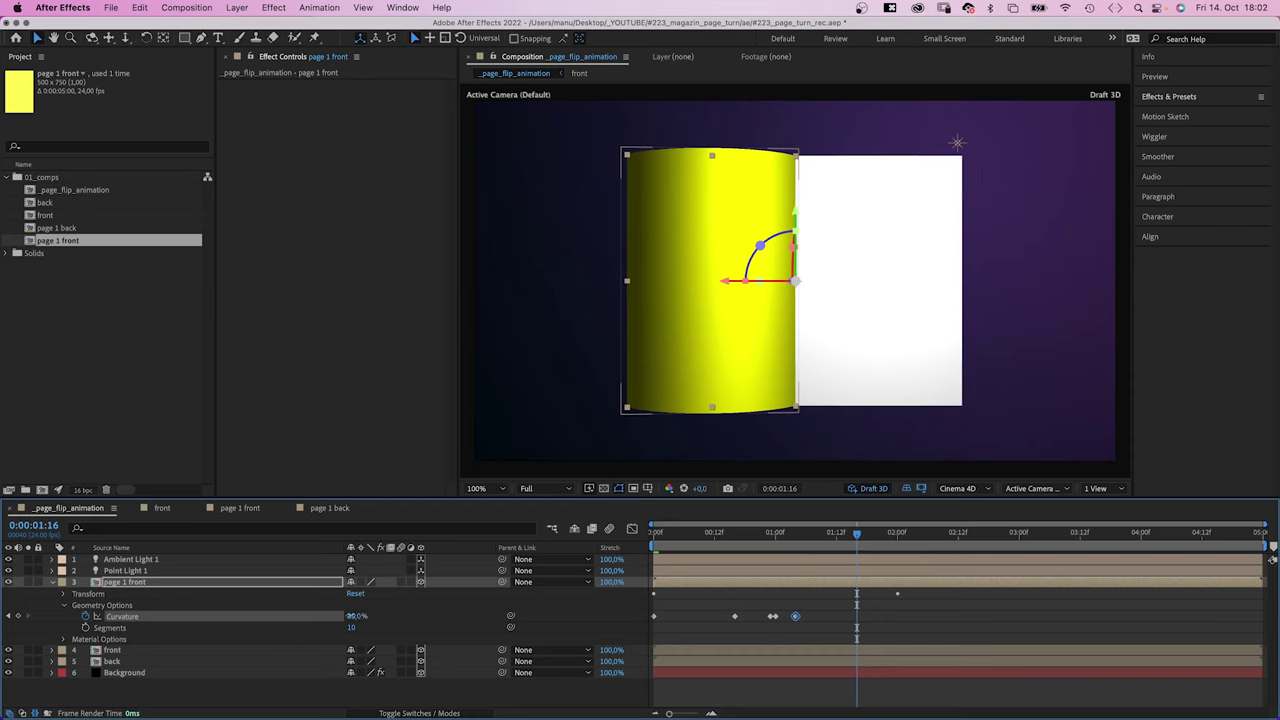
type("30")
key("Return")
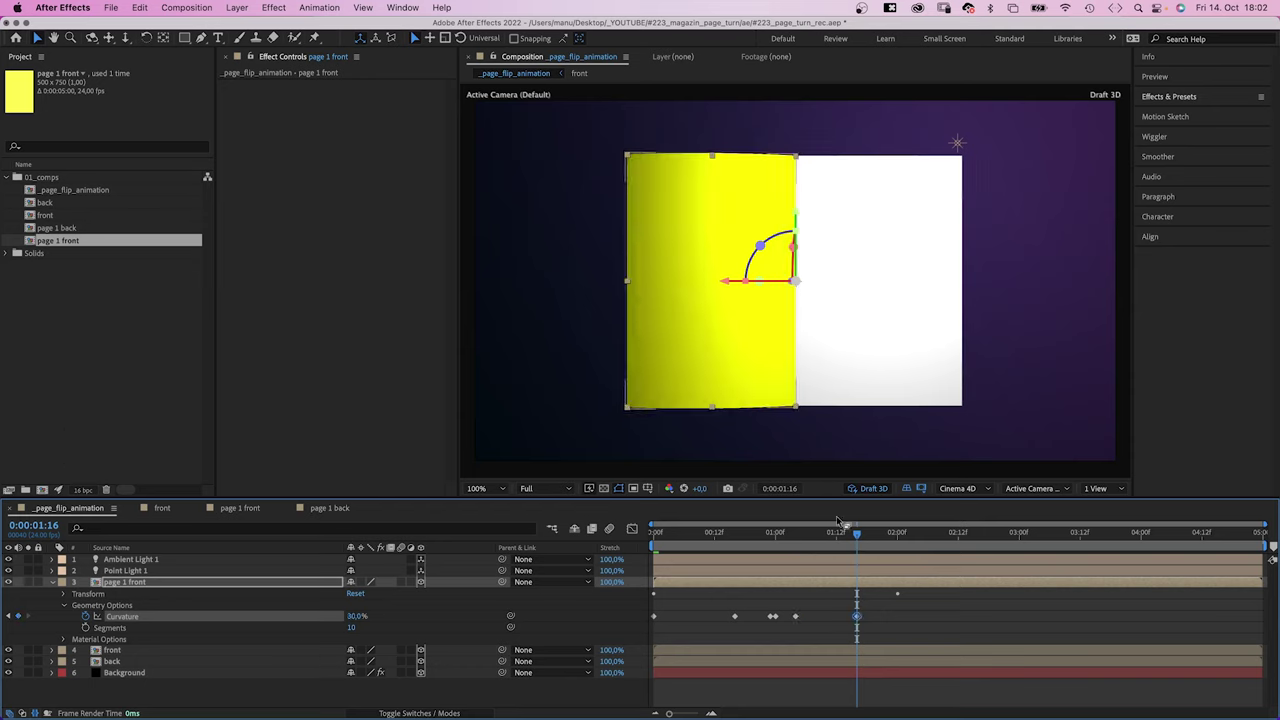
Deselect the page, return to frame 0 and preview the page turn.
left_click(835, 637)
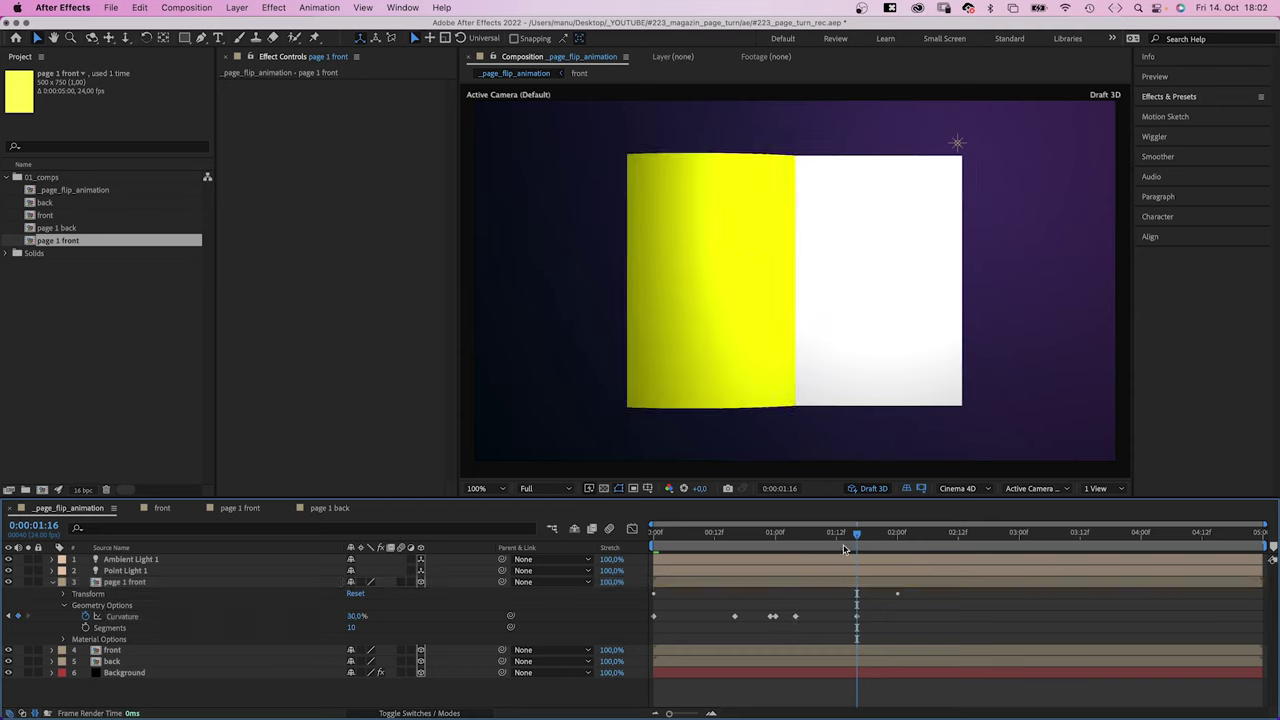
left_click_drag(852, 540, 654, 538)
key("space")
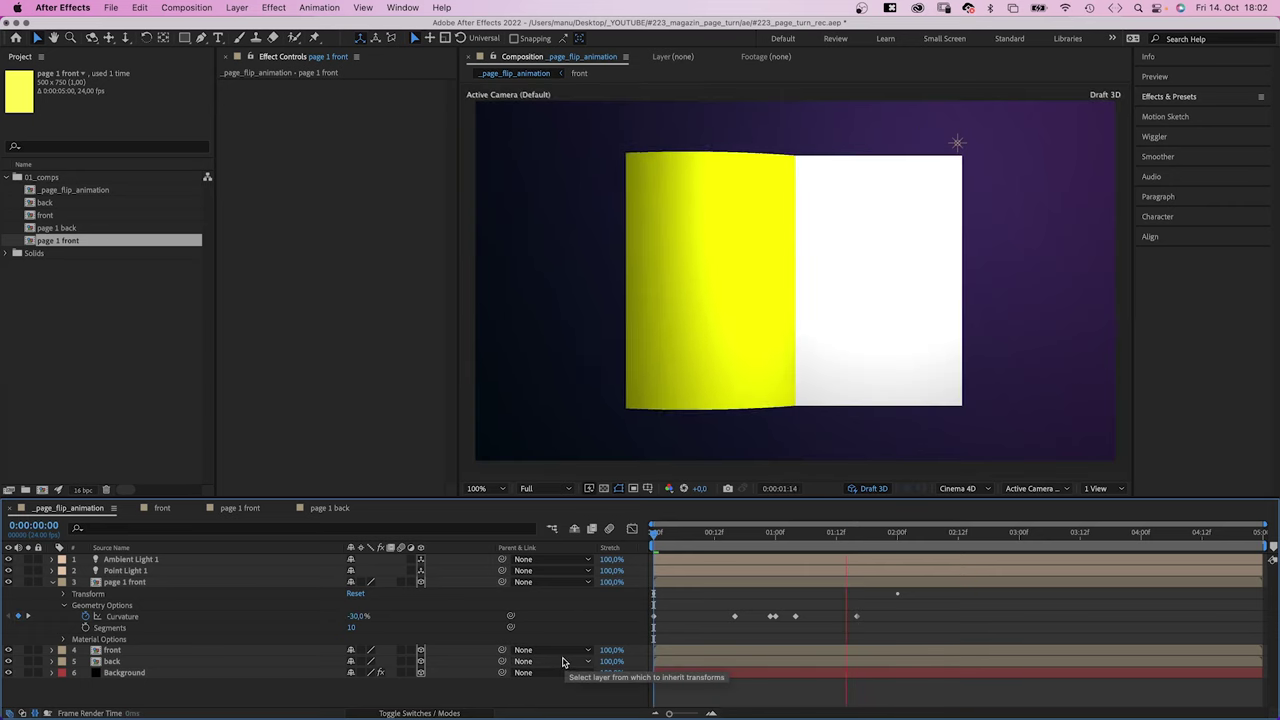
key("space")
key("space")
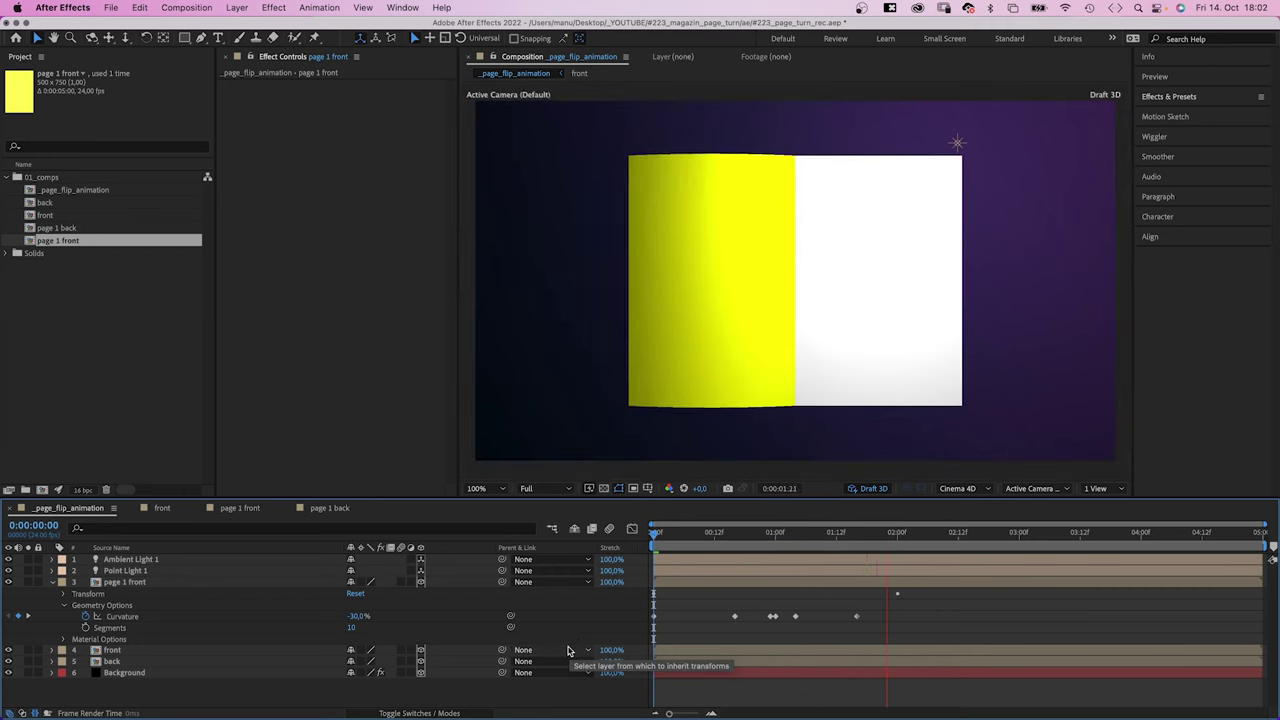
Duplicate page 1 front, replace its source with page 1 back, and offset its depth to -0,3.
left_click(130, 582)
key("super+d")
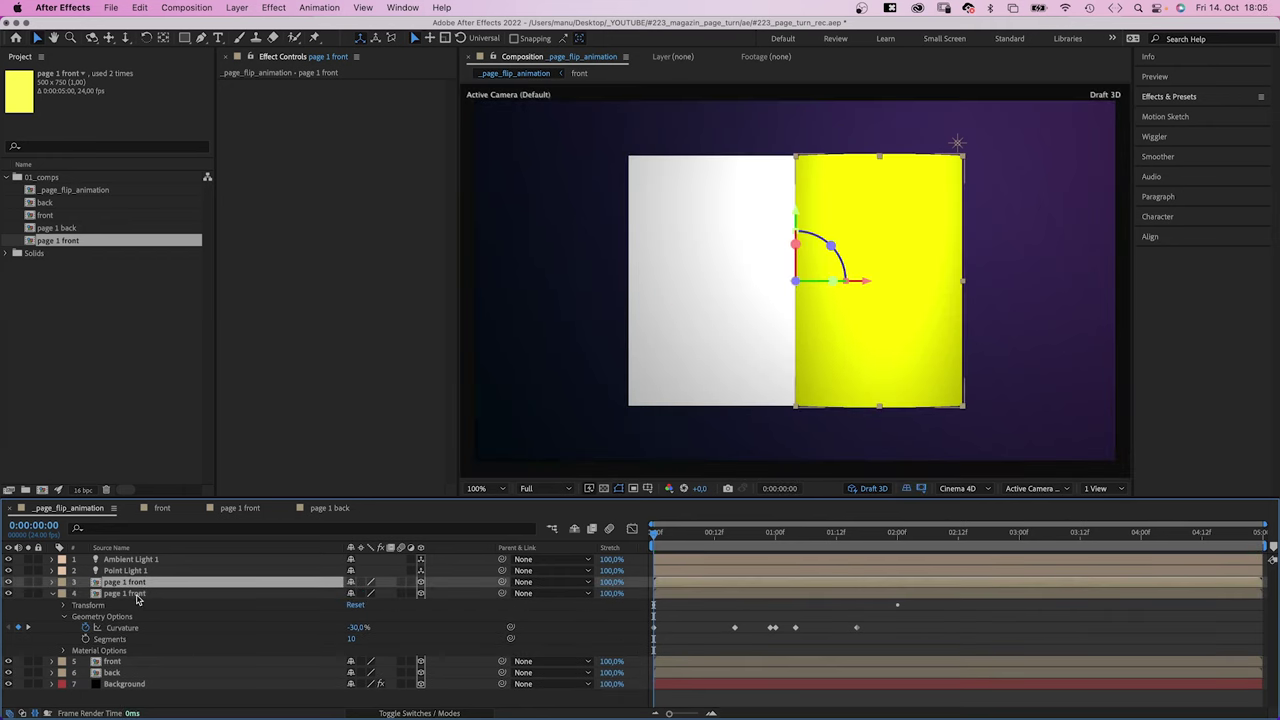
left_click_drag(58, 230, 133, 604)
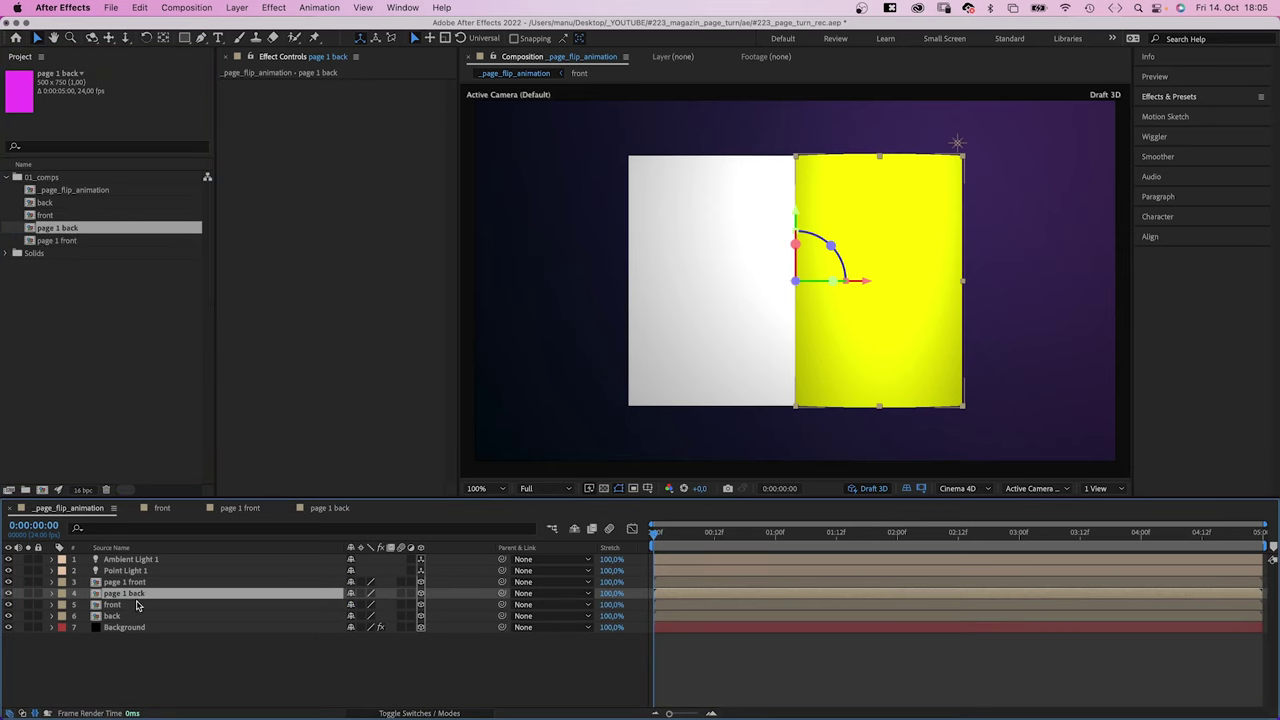
key("p")
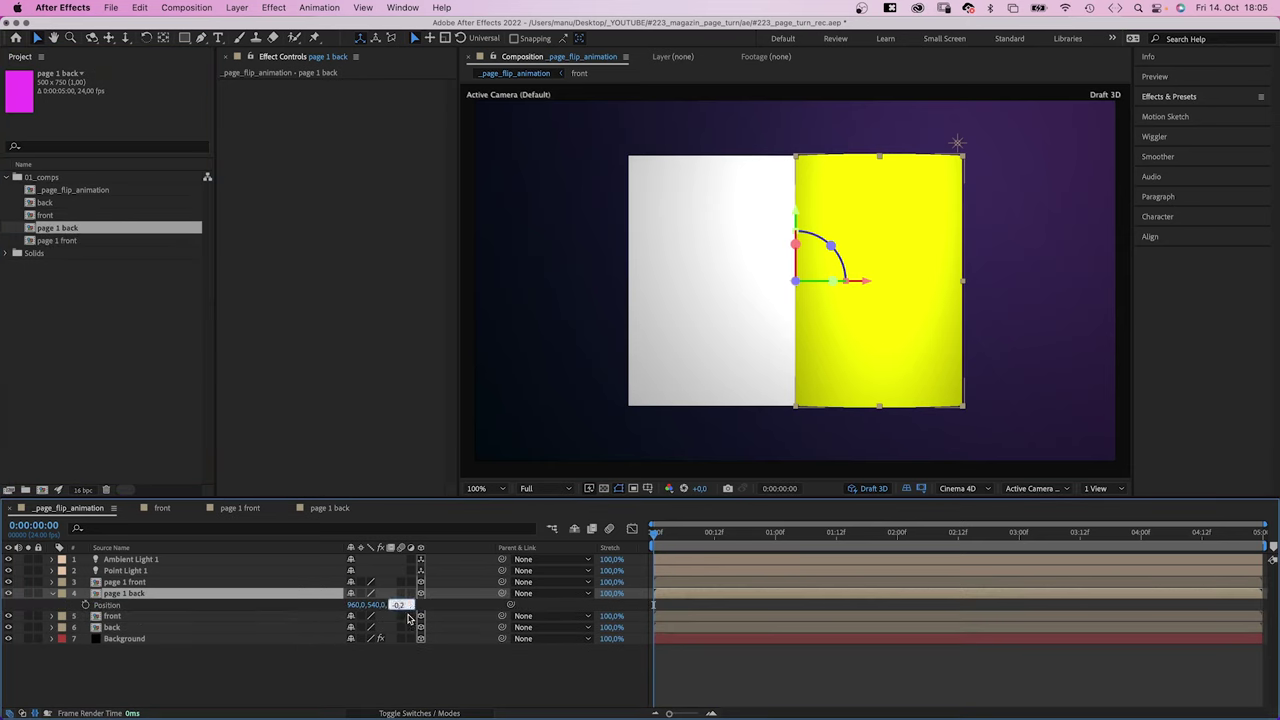
type("-0,3")
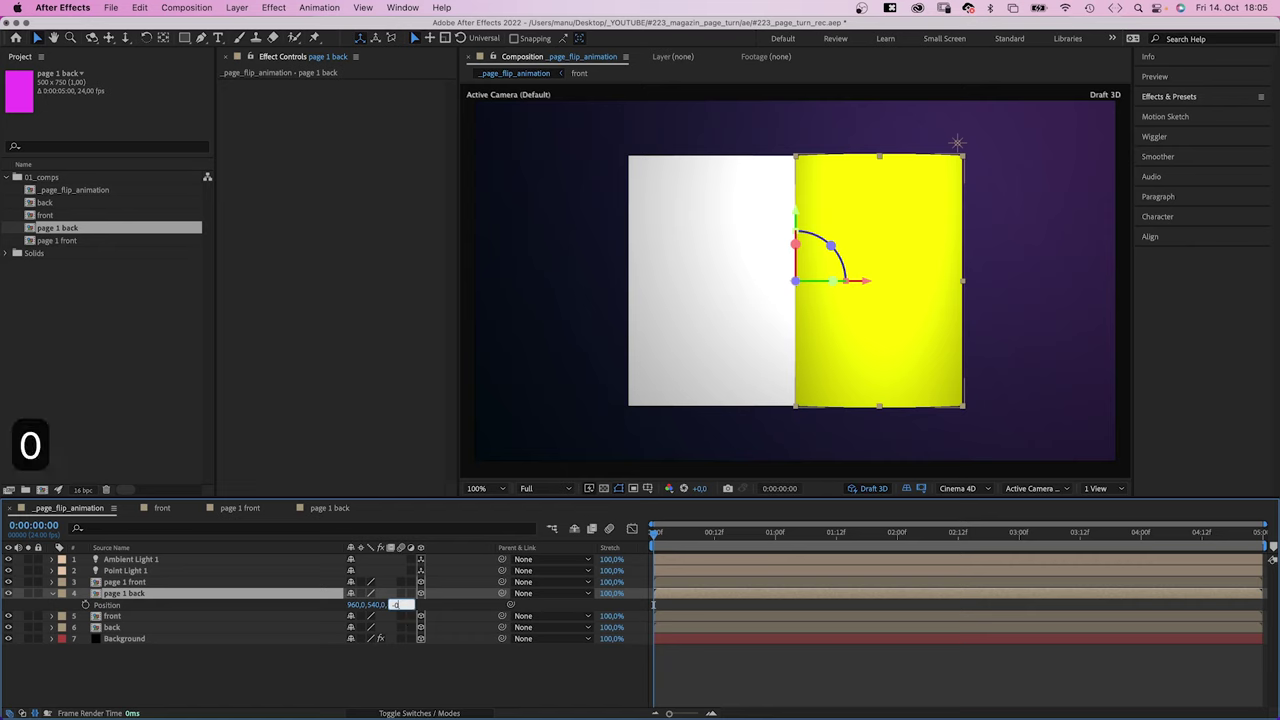
key("Return")
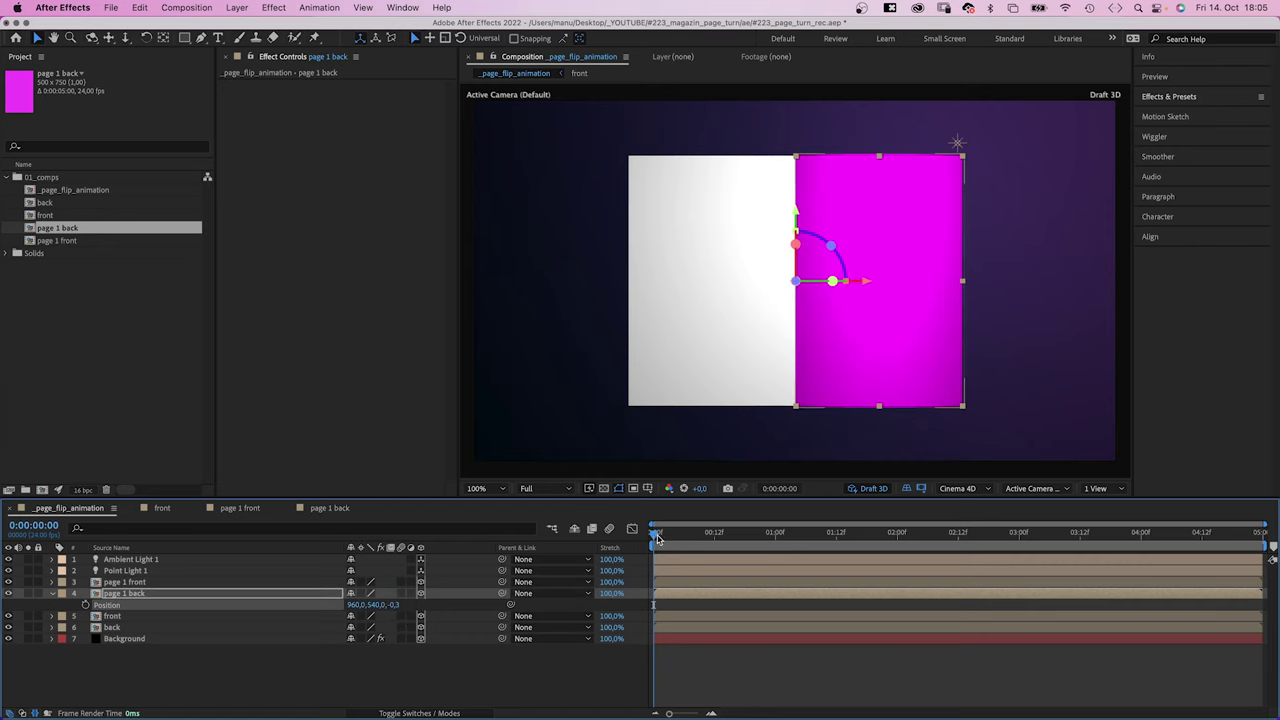
Trim page 1 back to start at one second and preview the turn.
left_click_drag(657, 538, 775, 521)
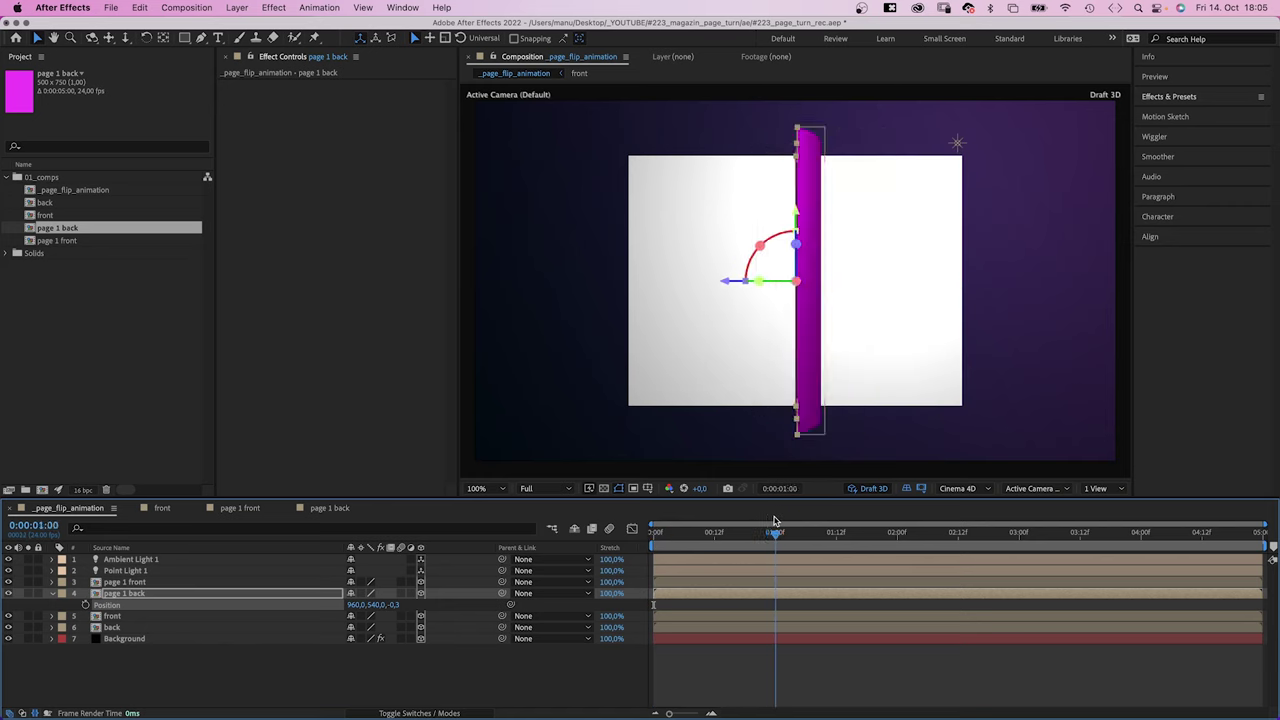
left_click(652, 593)
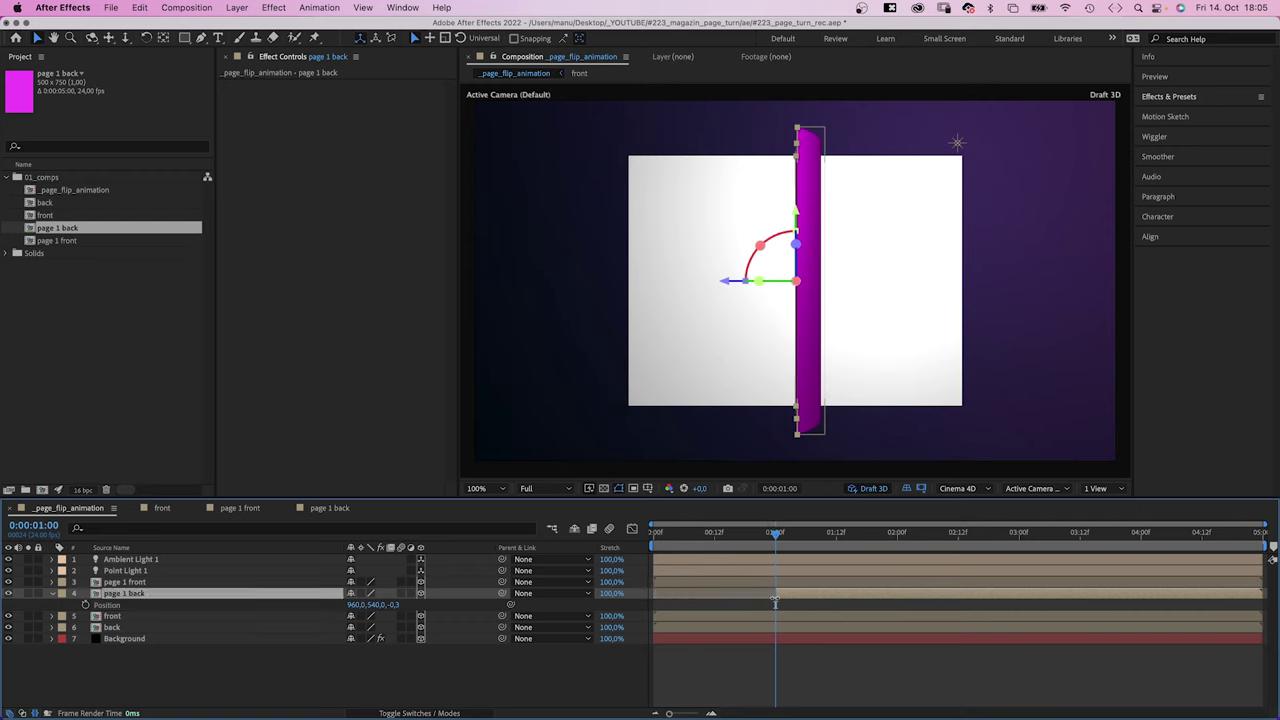
key("bracketleft")
key("Home")
key("space")
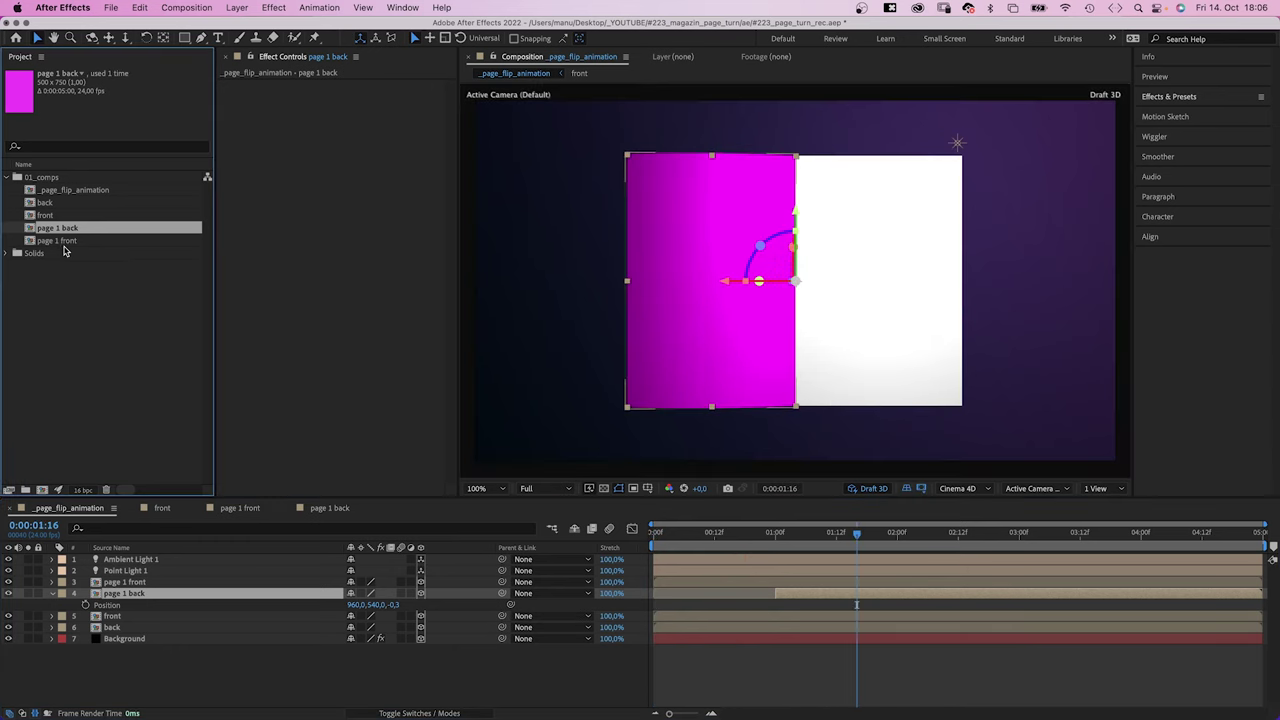
Duplicate the page 1 back comp into 'page 2 back' and 'page 3 back'.
key("super+d")
key("Return")
key("BackSpace")
key("BackSpace")
key("Return")
key("super+d")
key("Return")
type("page 3 back")
key("Return")
Recolour the page 2 back solid red and the page 3 back solid blue.
left_click(66, 257)
double_click(66, 255)
key("super+shift+y")
left_click(657, 137)
left_click(765, 434)
double_click(57, 266)
key("super+shift+y")
left_click(651, 362)
left_click(677, 271)
left_click(786, 134)
left_click(766, 434)
Duplicate page 1 front as 'page 2 front' and make its solid green.
left_click(57, 240)
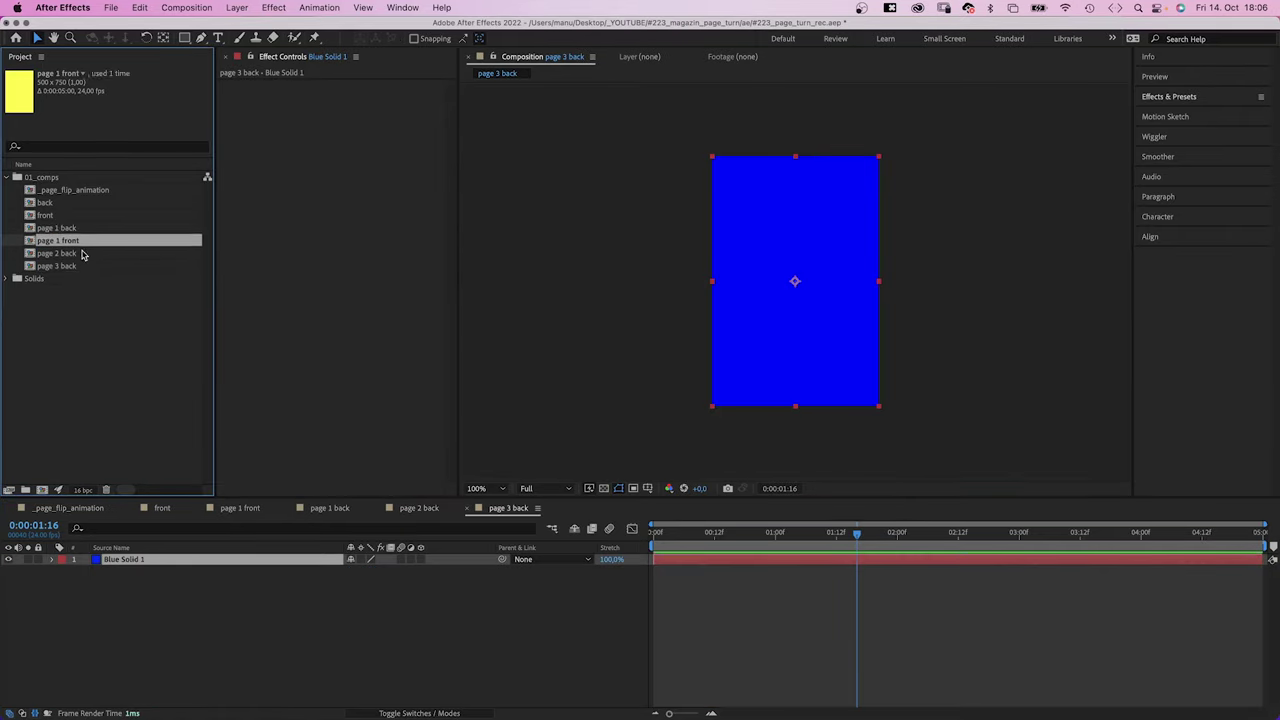
key("super+d")
key("Return")
key("BackSpace")
key("BackSpace")
type("2")
key("Return")
double_click(57, 266)
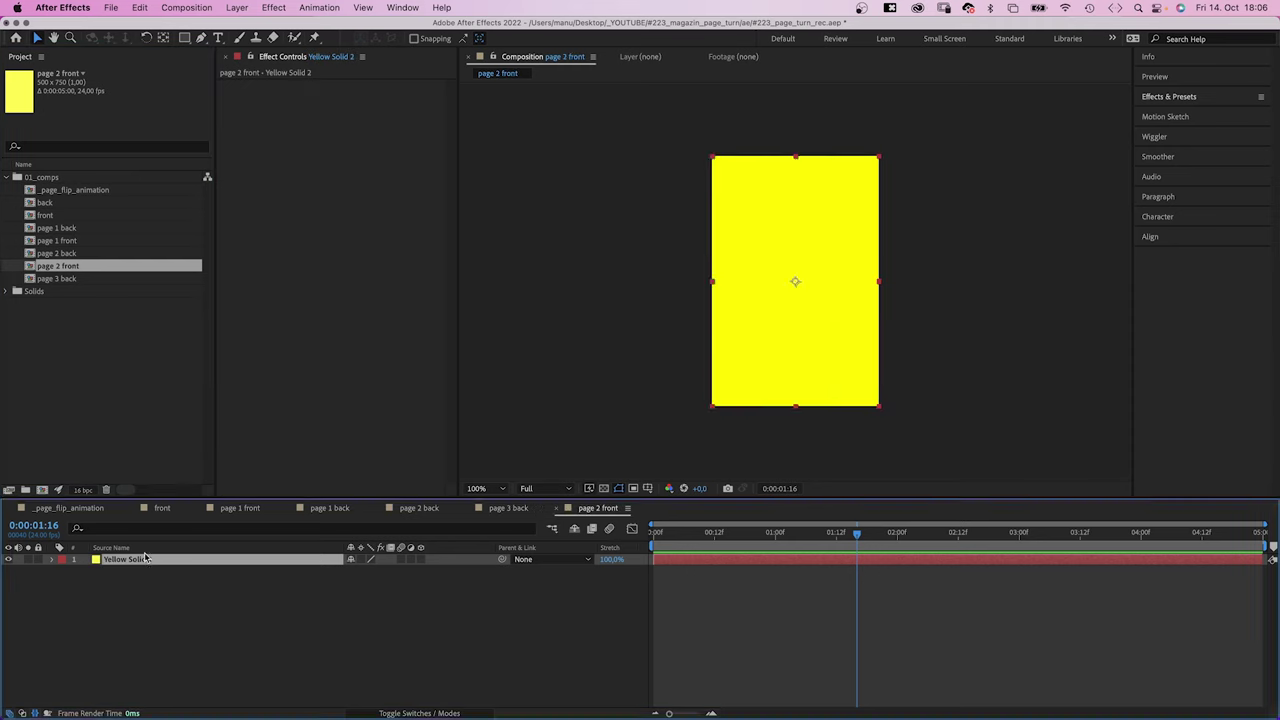
key("super+shift+y")
left_click(651, 366)
left_click(677, 224)
left_click(783, 133)
left_click(771, 435)
left_click(57, 266)
Create 'page 3 front' with a cyan solid and reopen _page_flip_animation.
key("super+d")
key("Return")
key("BackSpace")
key("BackSpace")
key("Left")
key("Left")
key("Left")
key("Left")
key("Left")
key("Left")
key("BackSpace")
type("3")
key("Return")
double_click(59, 291)
key("super+shift+y")
left_click(651, 366)
left_click(677, 247)
left_click(783, 133)
left_click(771, 435)
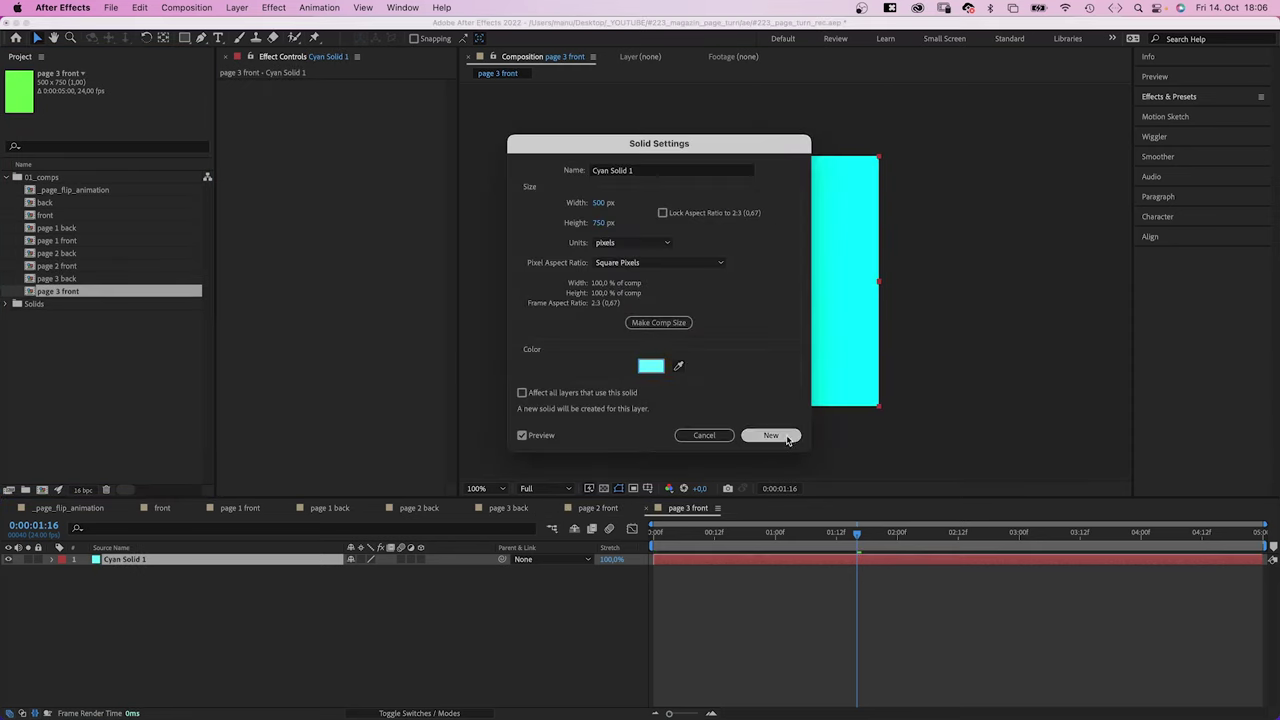
left_click(88, 192)
double_click(88, 191)
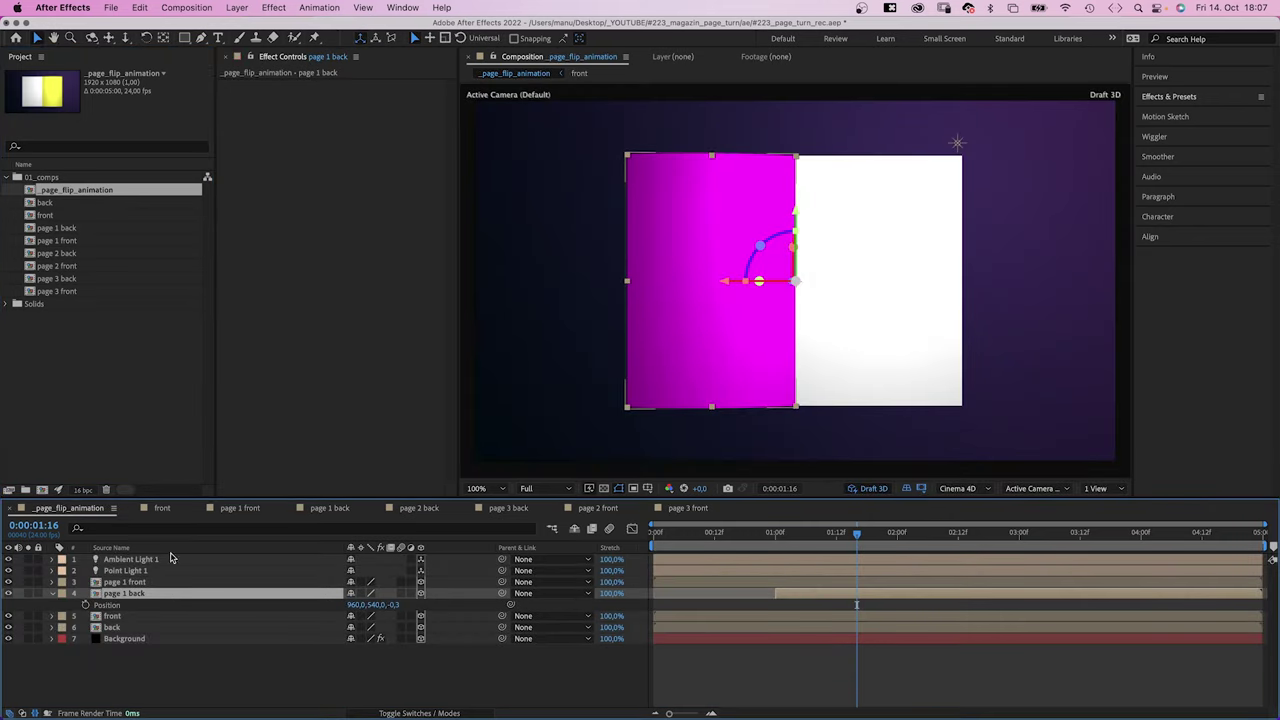
Duplicate the page 1 layers and swap their sources for page 2 front and page 2 back.
left_click(121, 583, "shift")
key("super+d")
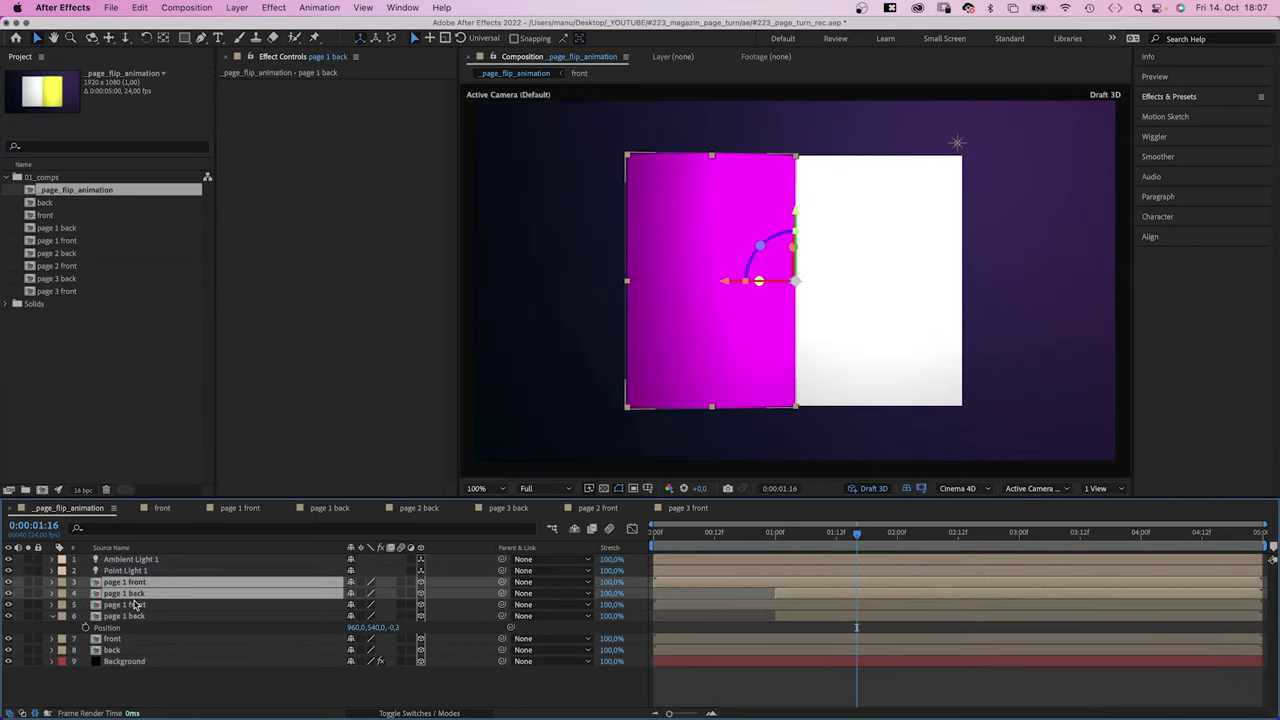
left_click_drag(137, 605, 131, 585)
left_click_drag(57, 270, 137, 583)
left_click(134, 596)
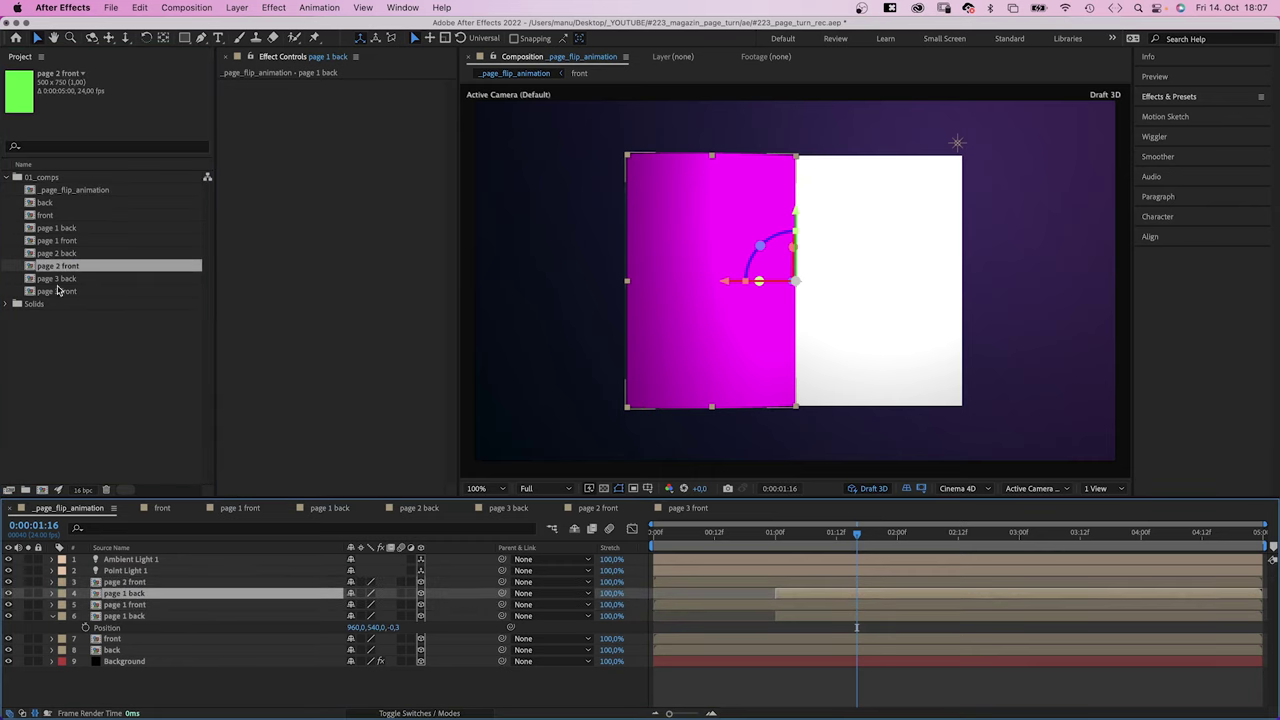
left_click_drag(47, 255, 120, 595)
Set page 2 front's Z position to -0,3 and page 2 back's to -0,4.
key("p")
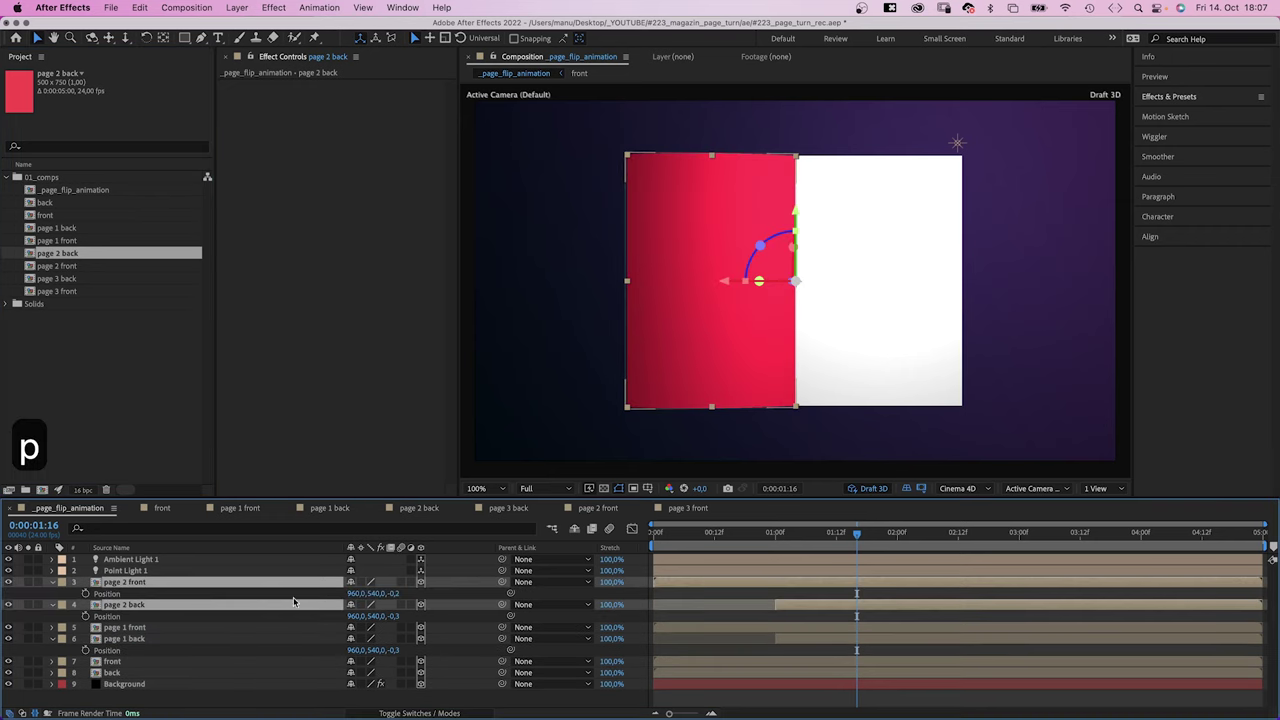
left_click(396, 594)
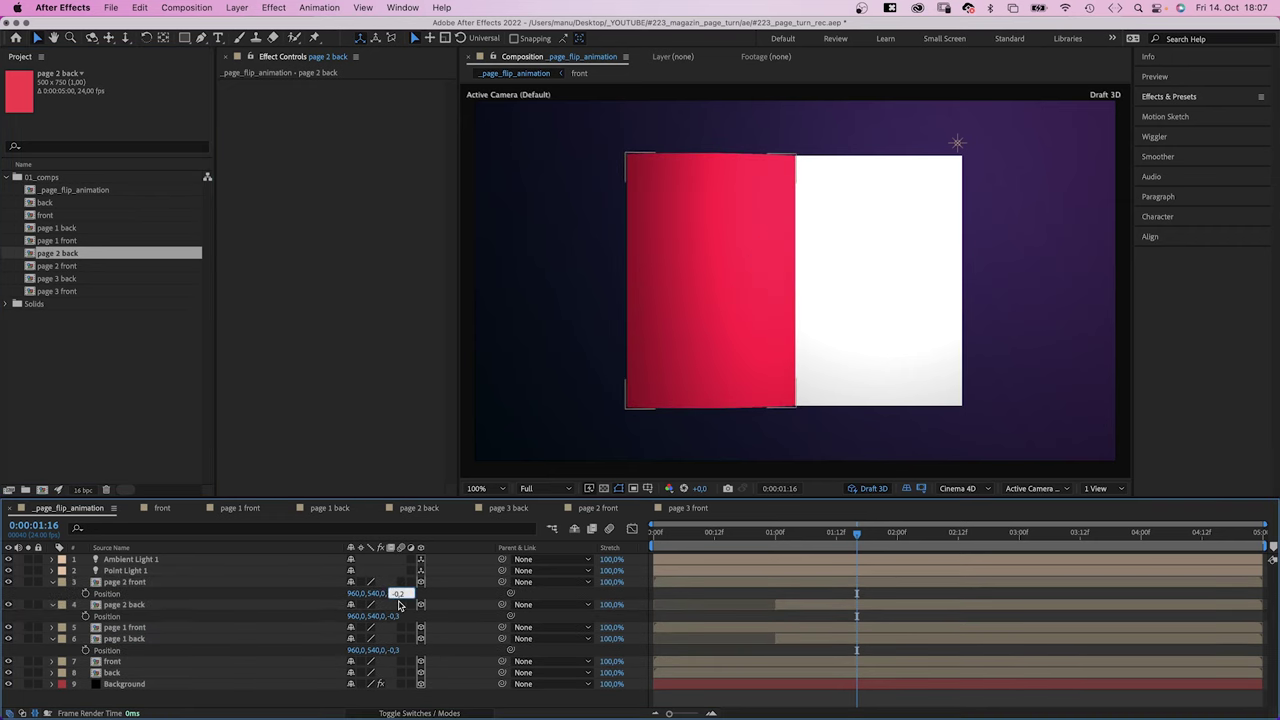
key("BackSpace")
type("3")
key("Return")
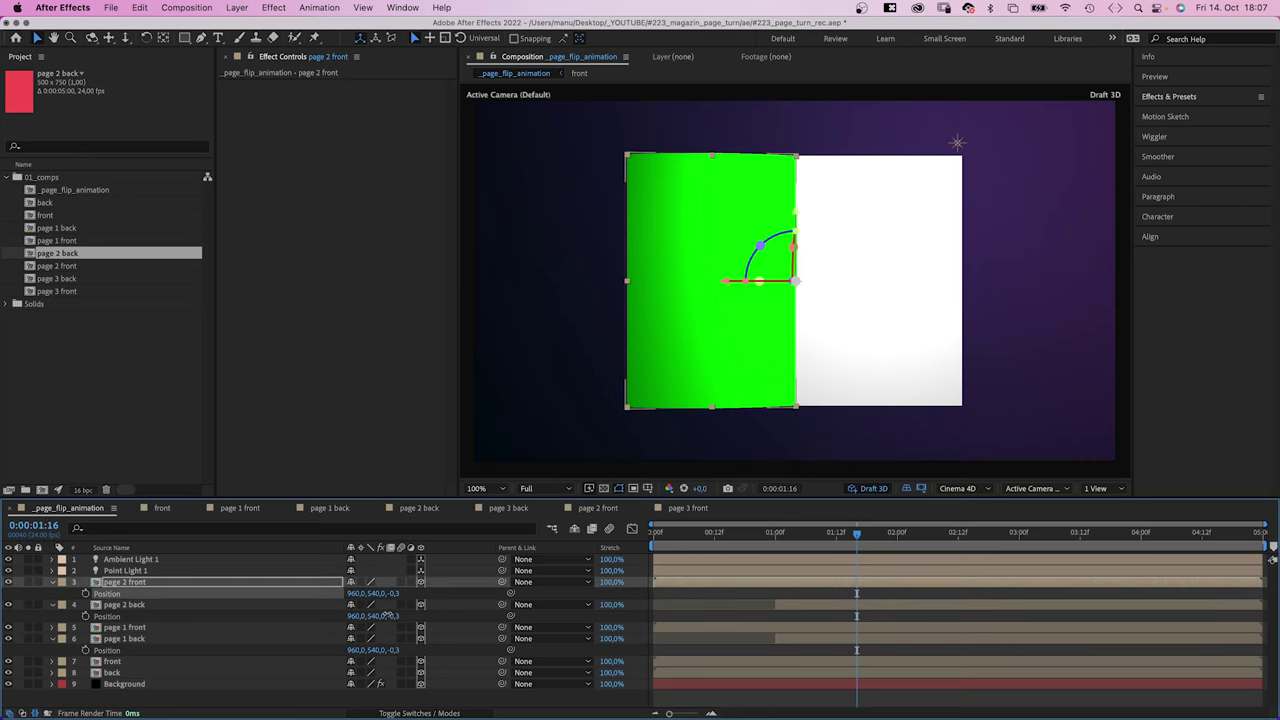
key("BackSpace")
type("4")
key("Return")
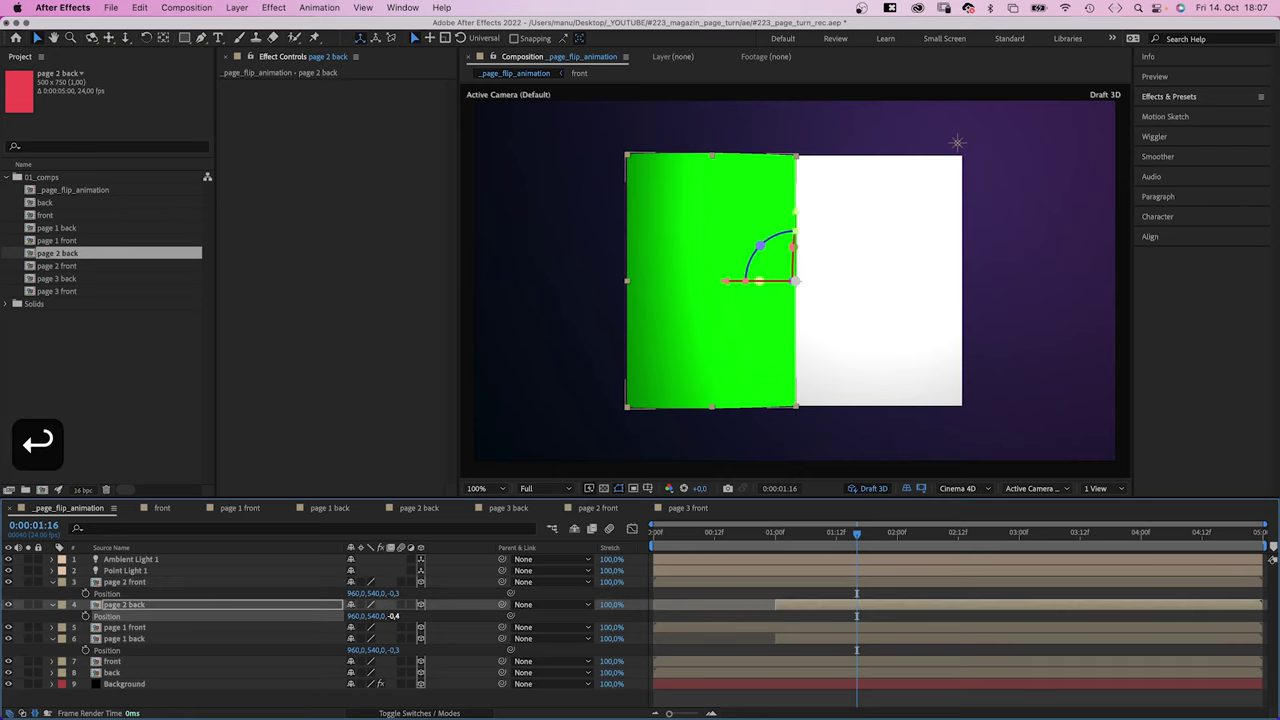
Shift the page 2 front and back layers to start around frame 9.
left_click(129, 584)
left_click(130, 605, "shift")
left_click(700, 534)
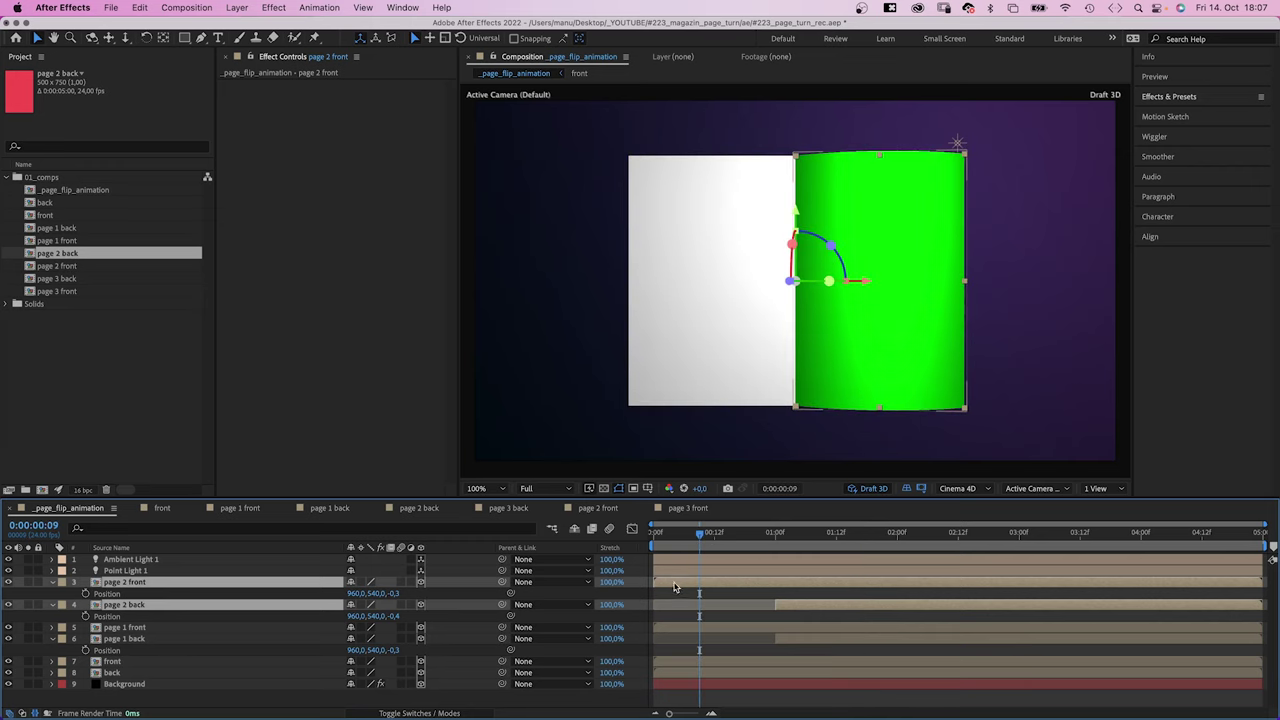
left_click_drag(681, 584, 718, 584)
left_click_drag(705, 534, 866, 534)
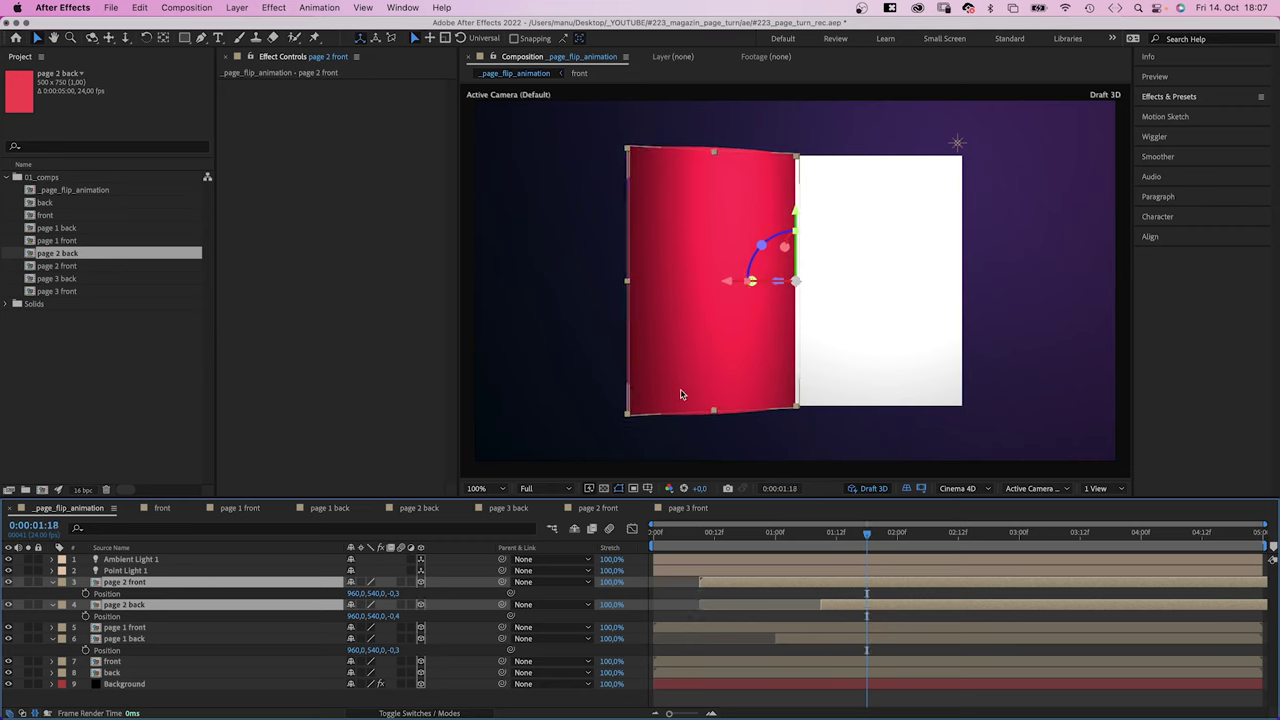
Split page 1 front and back at 1:18 and delete the later parts.
left_click(887, 625)
left_click(890, 640, "shift")
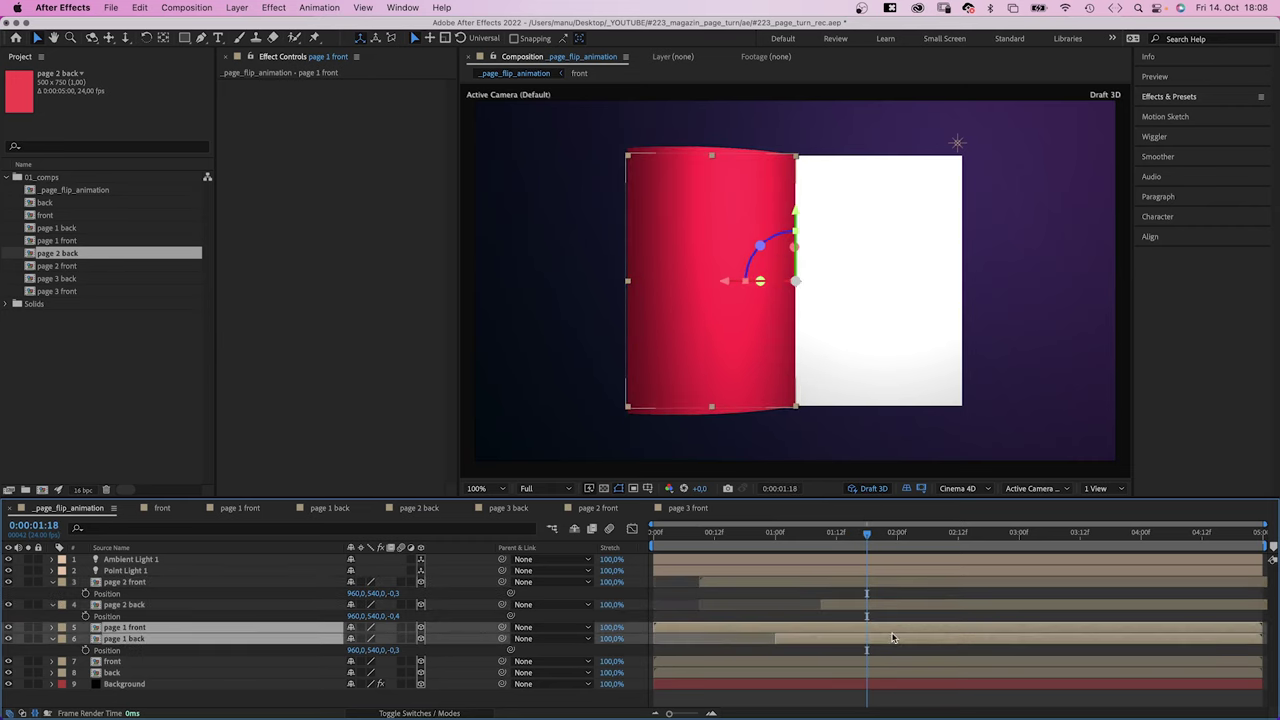
key("shift+super+d")
key("BackSpace")
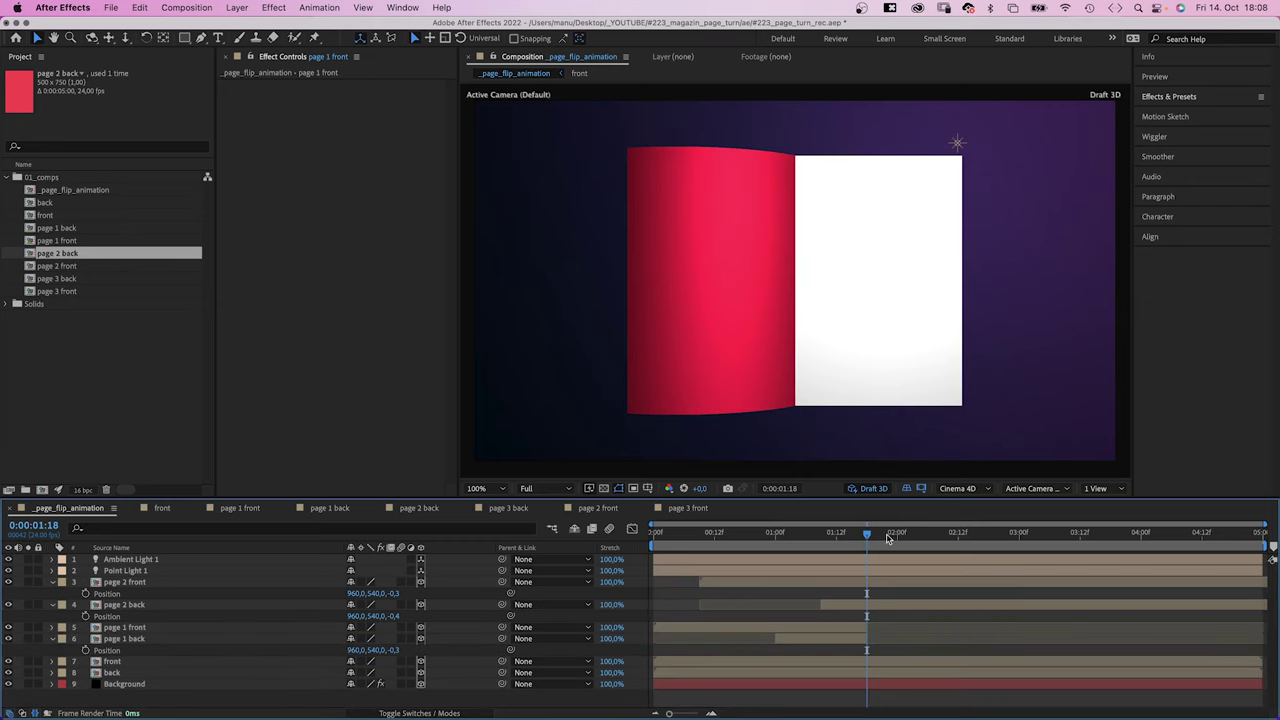
left_click_drag(865, 537, 897, 533)
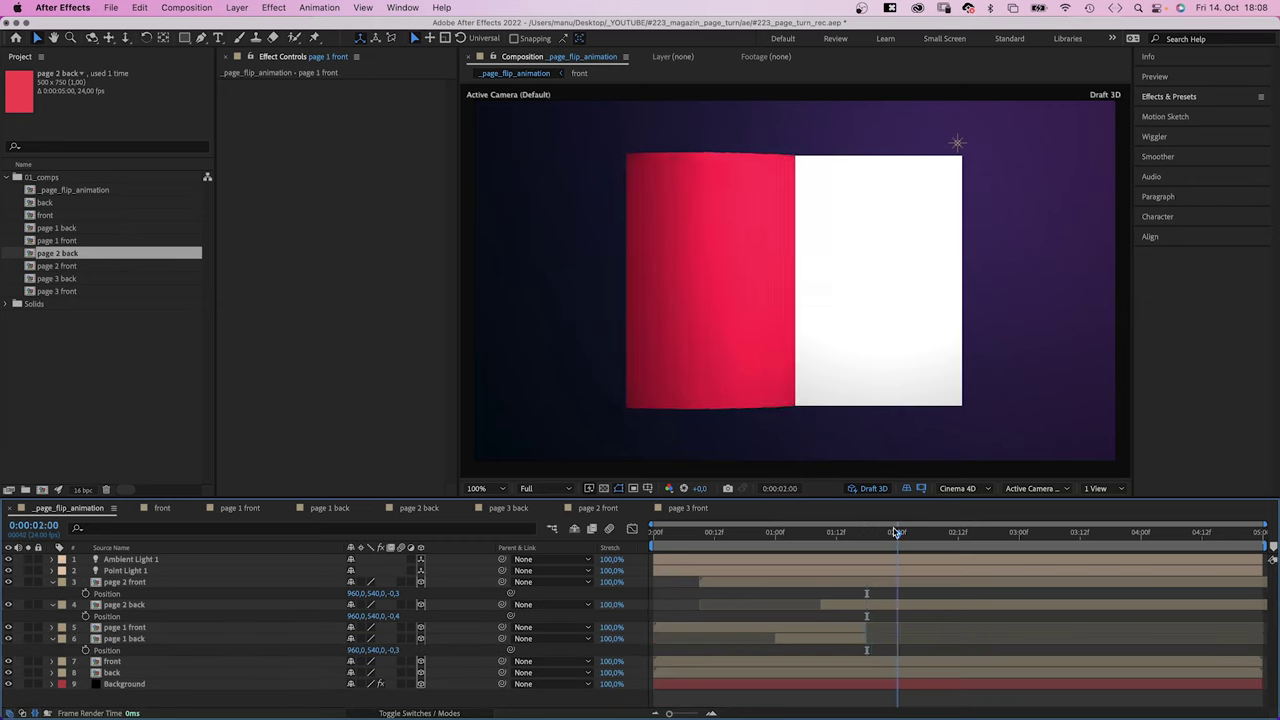
Duplicate the page 2 front and back layers and replace the copies' sources with page 3 front and back.
left_click(139, 585)
left_click(143, 606, "shift")
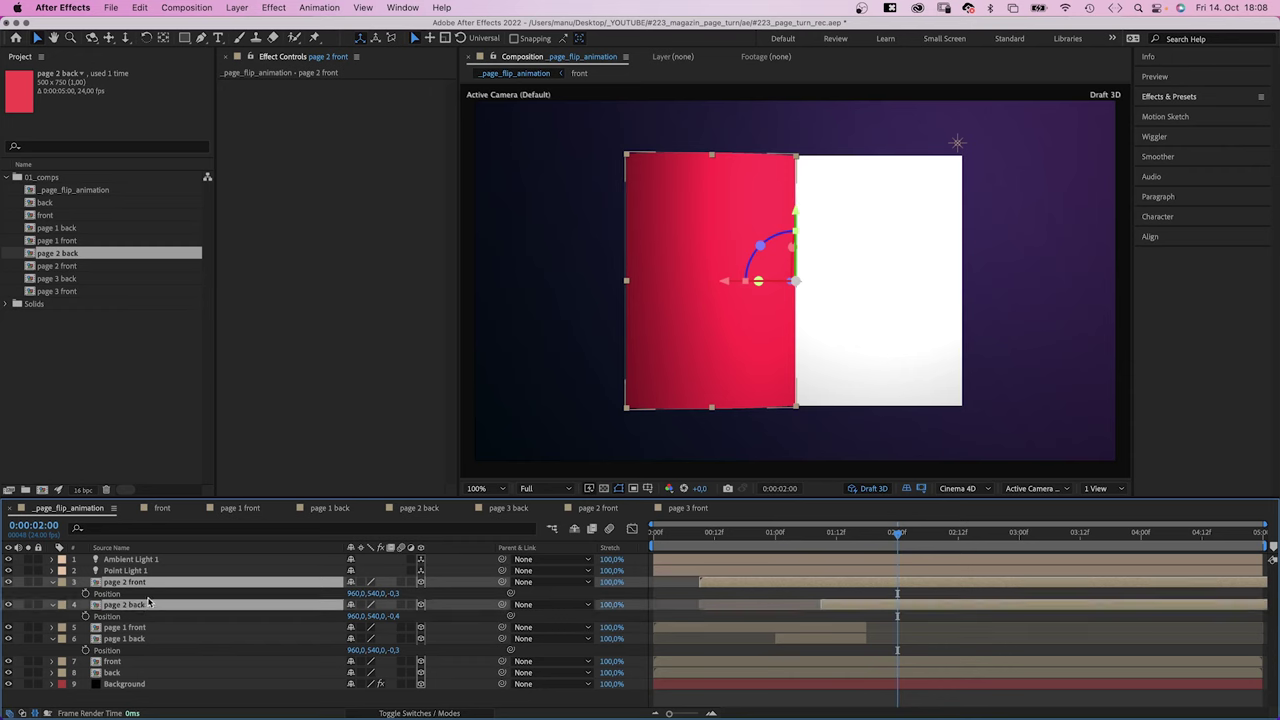
key("super+d")
left_click_drag(143, 603, 135, 595)
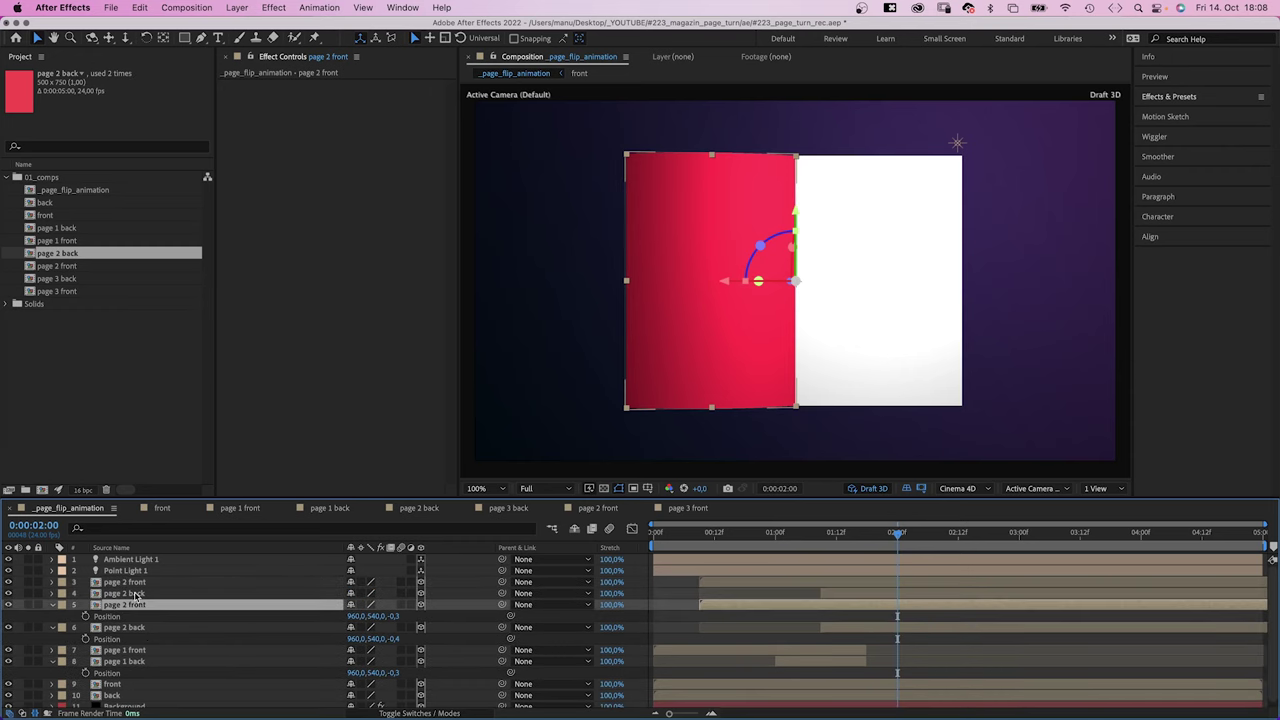
left_click(138, 582)
left_click_drag(67, 291, 138, 592)
left_click(138, 597)
left_click_drag(55, 279, 127, 605)
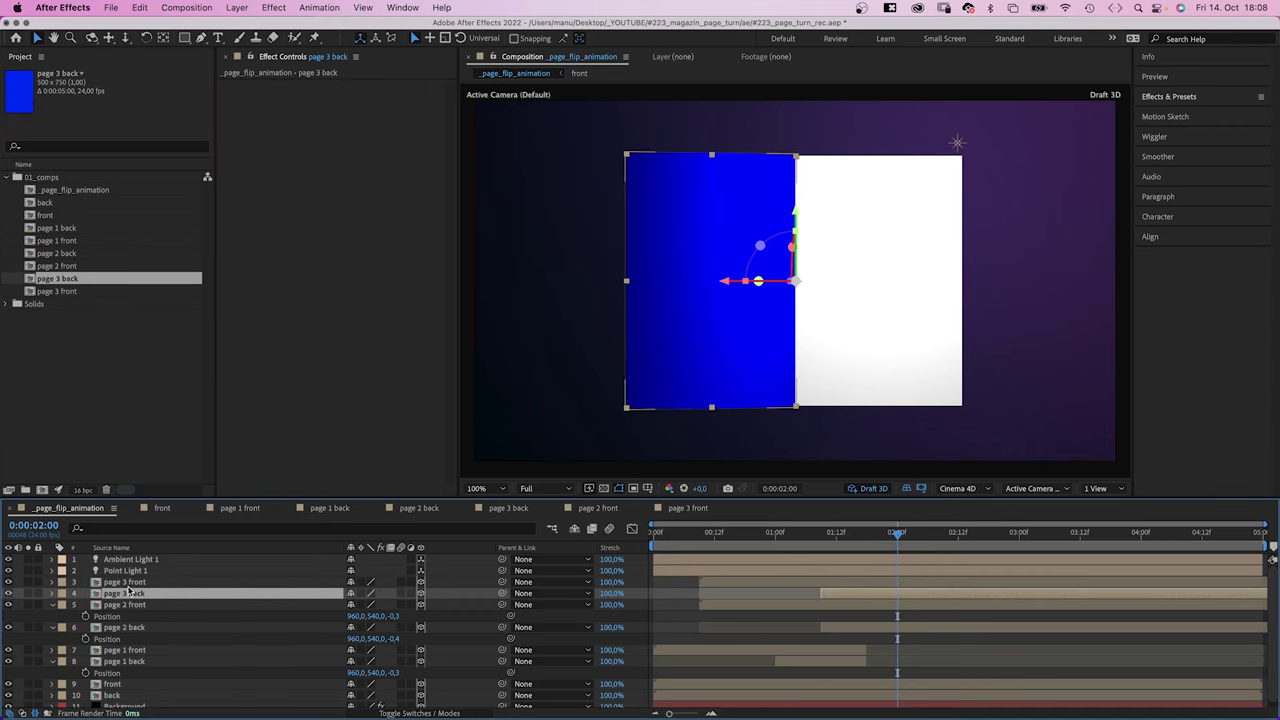
Slide the page 3 layers later in time and split the page 2 layers at 2:00.
left_click(844, 583, "shift")
left_click_drag(746, 545, 890, 523)
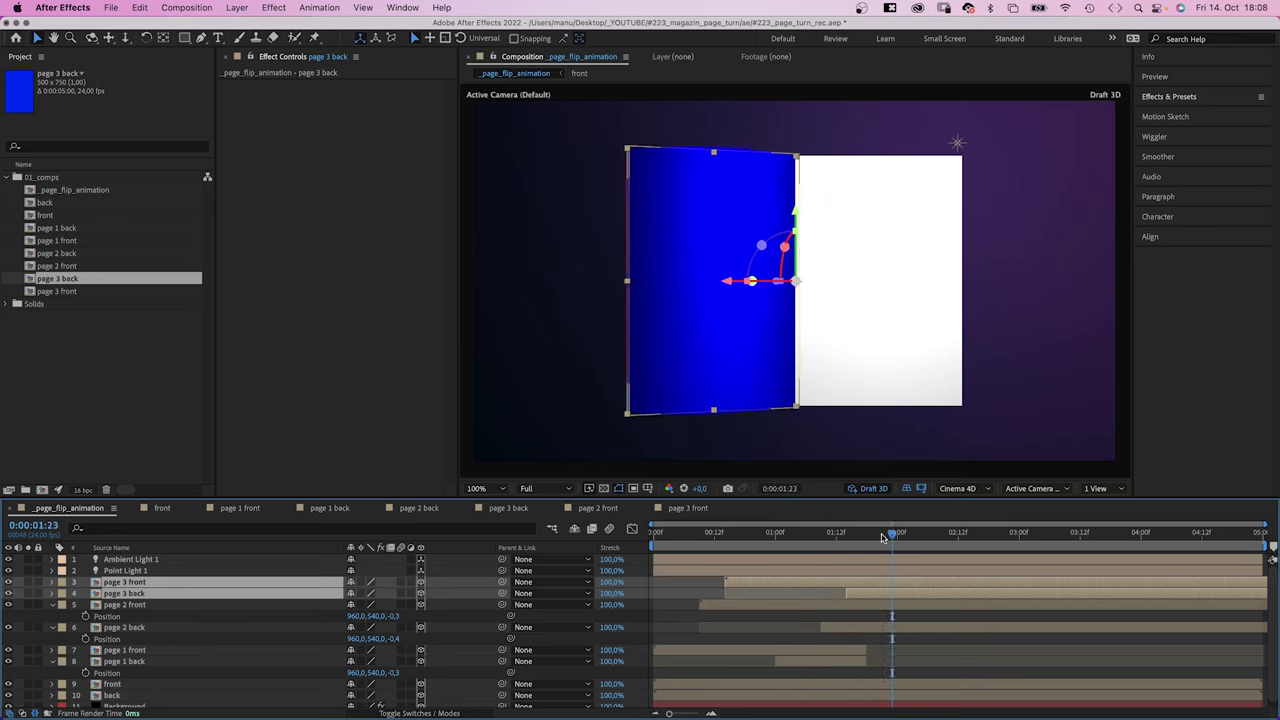
left_click_drag(893, 538, 896, 537)
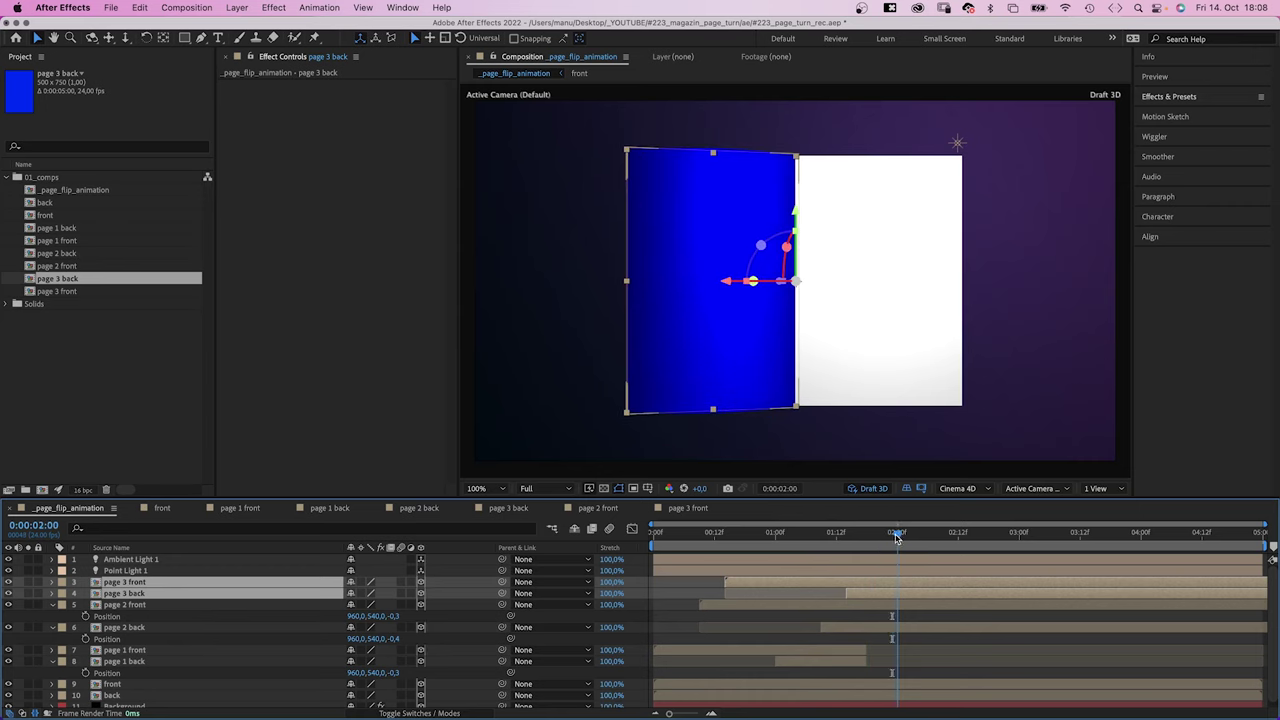
left_click(910, 630)
left_click(913, 607, "shift")
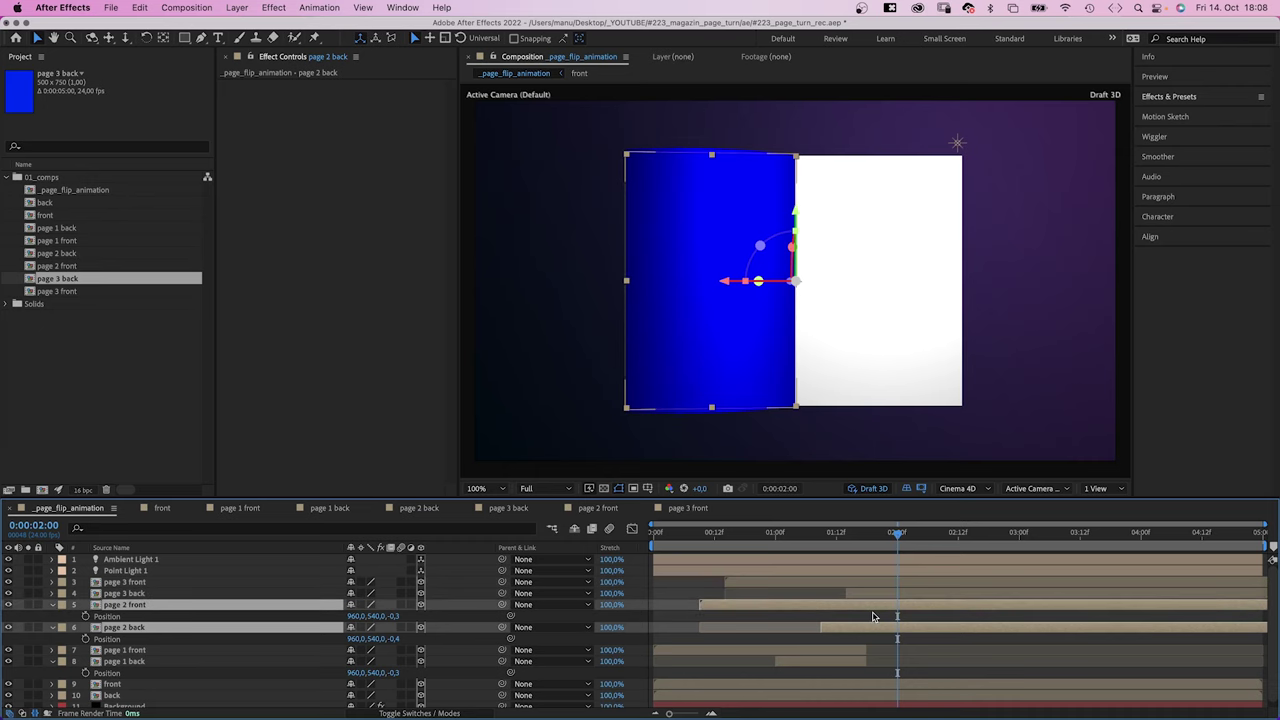
key("shift+super+d")
key("BackSpace")
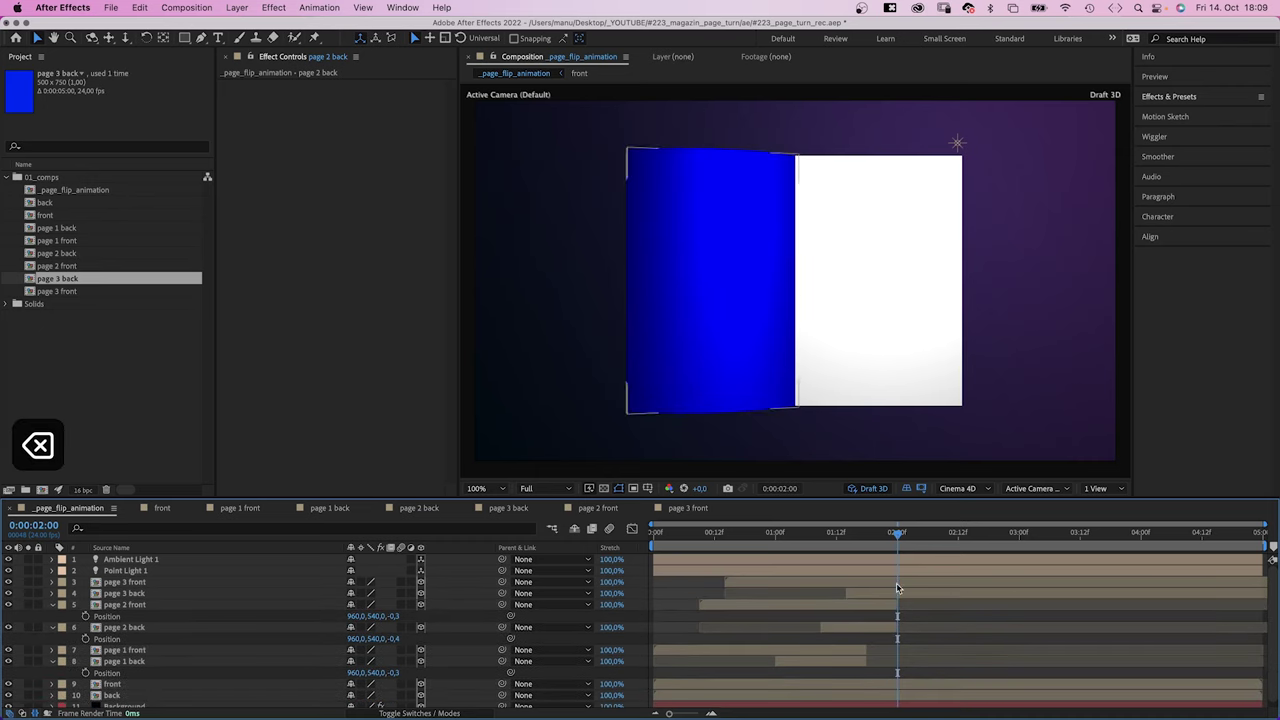
left_click(52, 605)
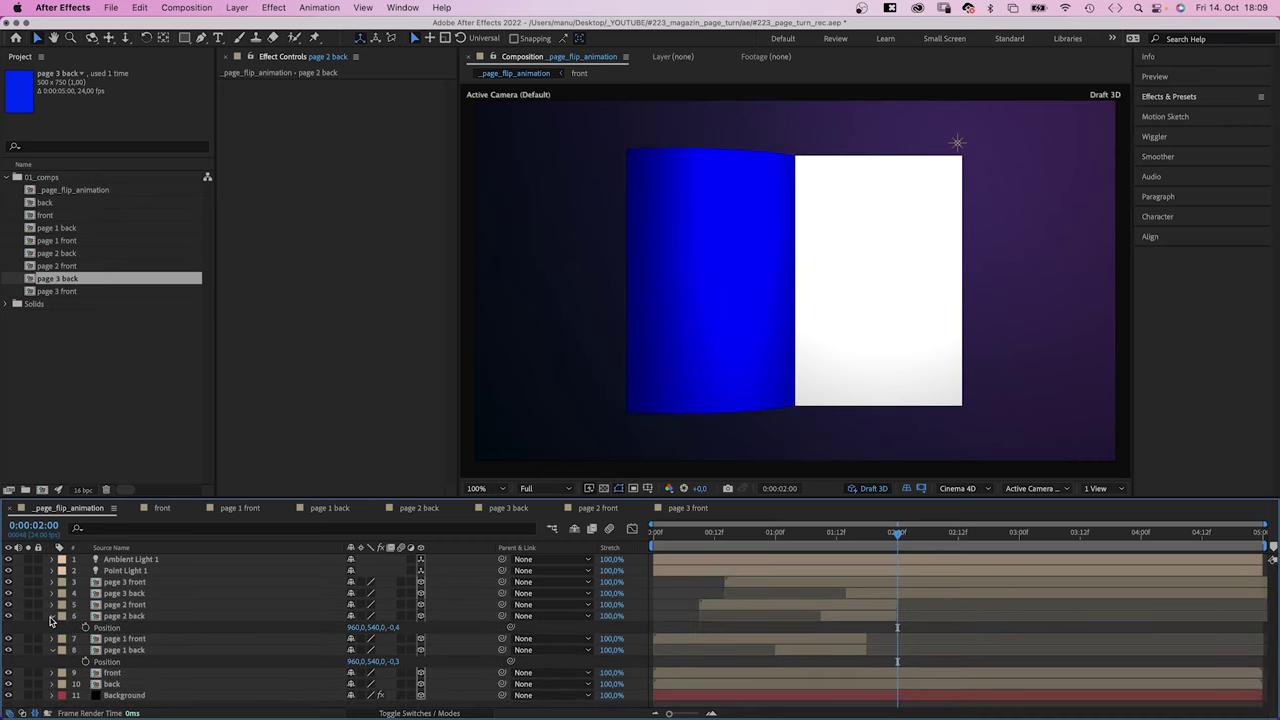
left_click(52, 616)
left_click(52, 639)
left_click_drag(873, 538, 654, 533)
key("space")
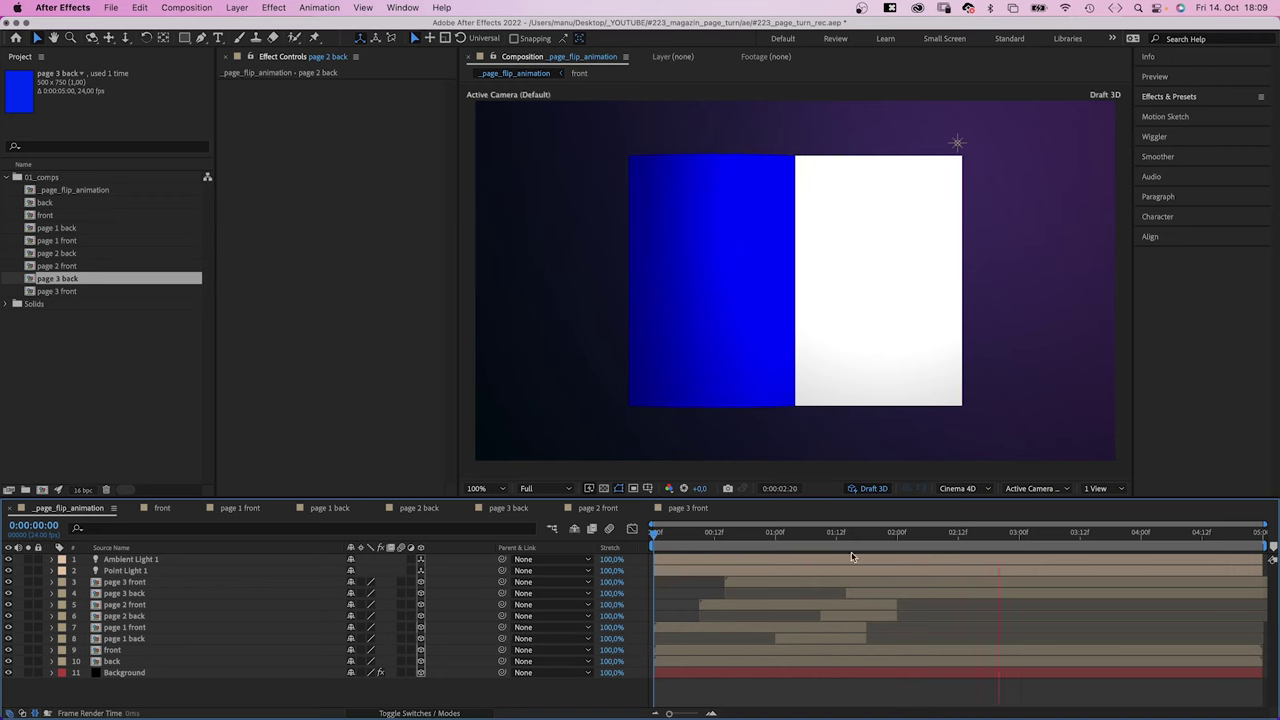
key("space")
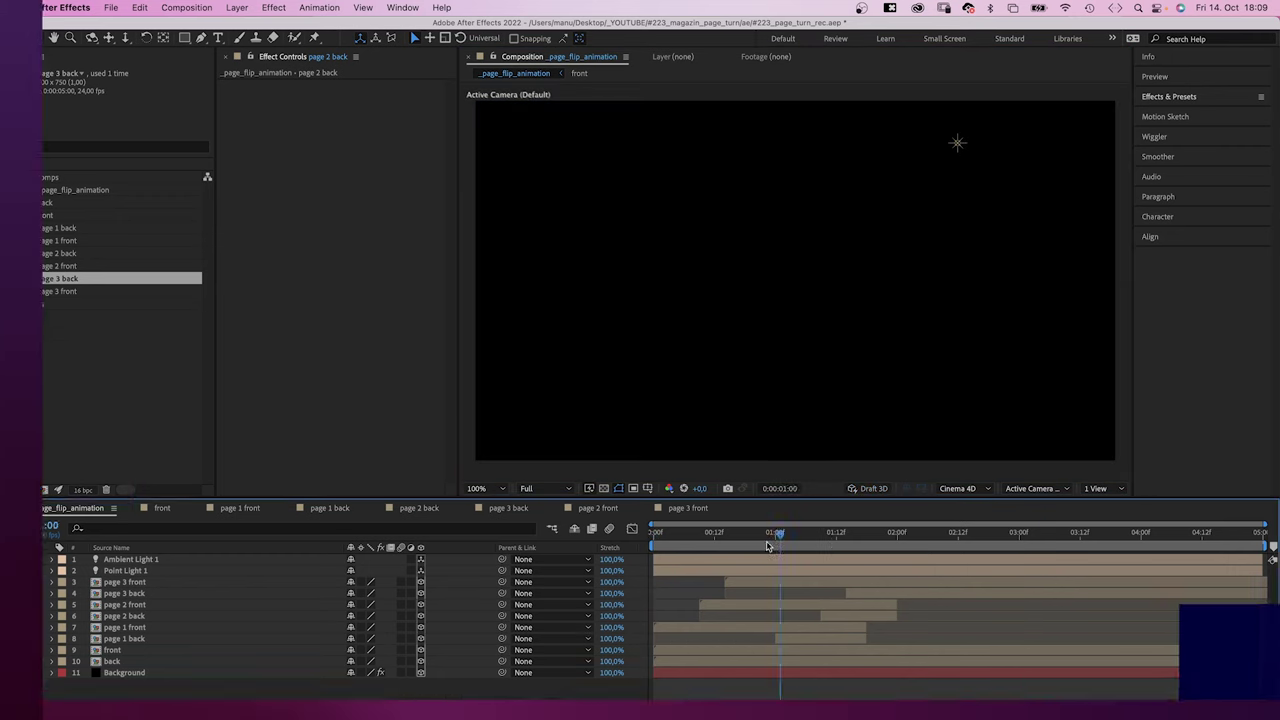